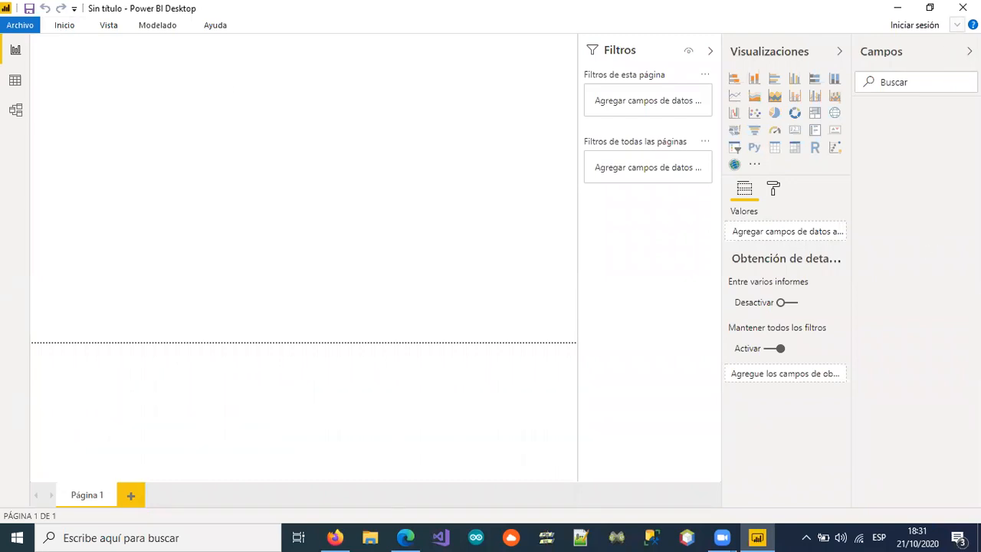
Keep the full ribbon displayed and look over the Vista, Modelado and Inicio commands
left_click(956, 24)
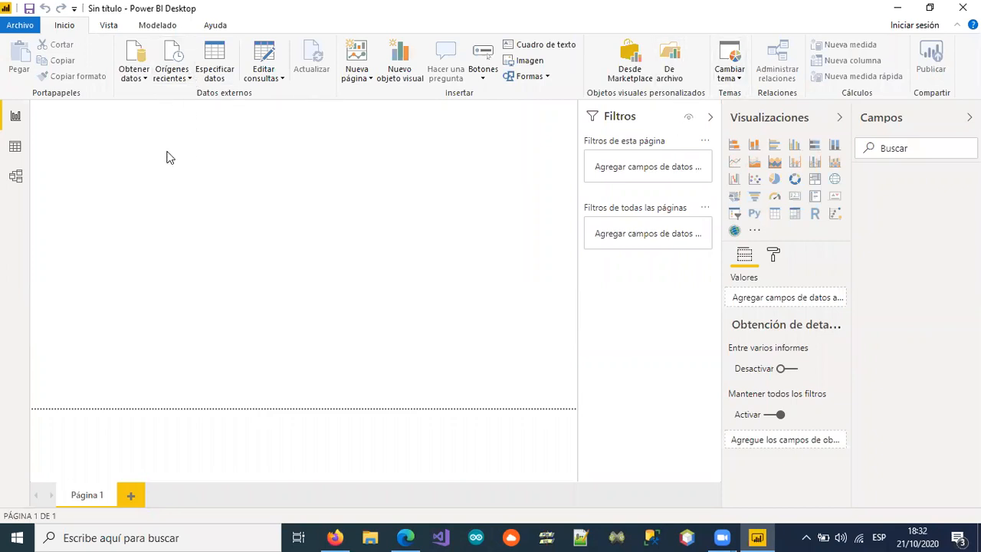
left_click(115, 31)
left_click(140, 27)
left_click(67, 26)
Examine the common data source types, the ribbon's command groups, and the empty Data and Model views
left_click(405, 537)
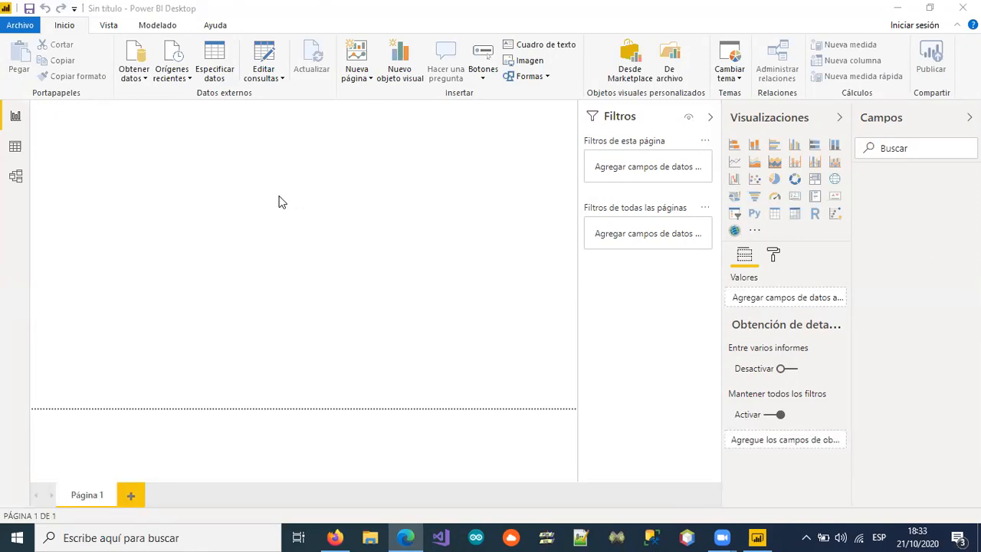
left_click(147, 81)
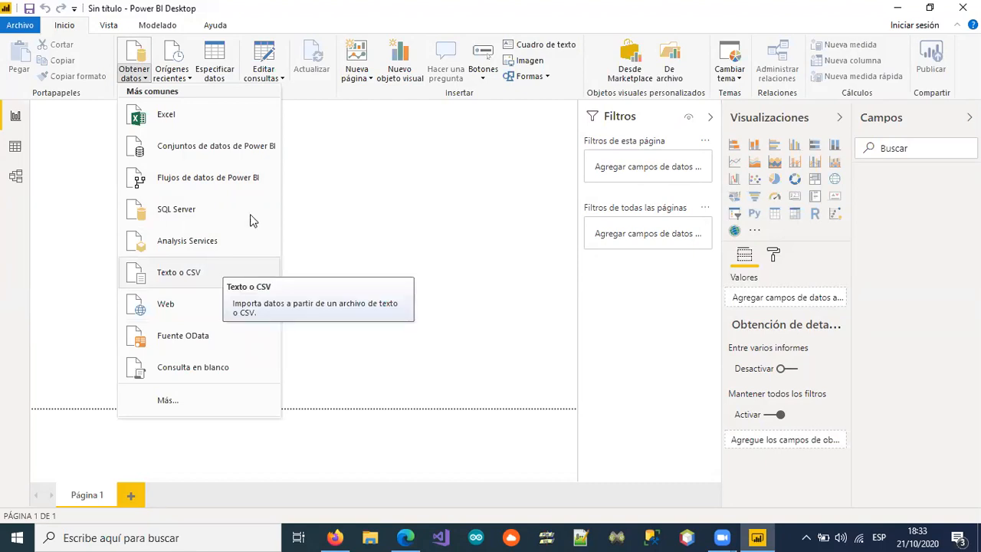
left_click(350, 230)
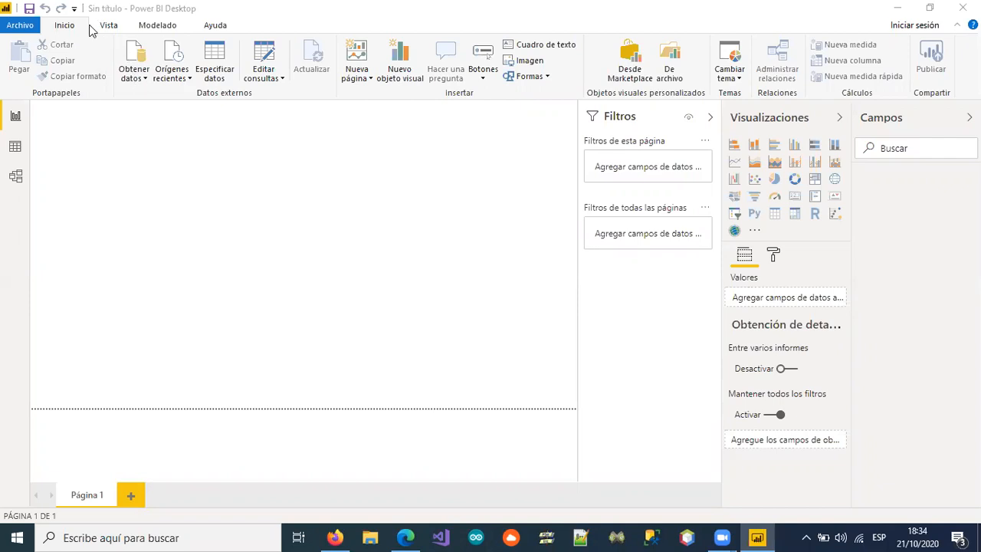
left_click(112, 27)
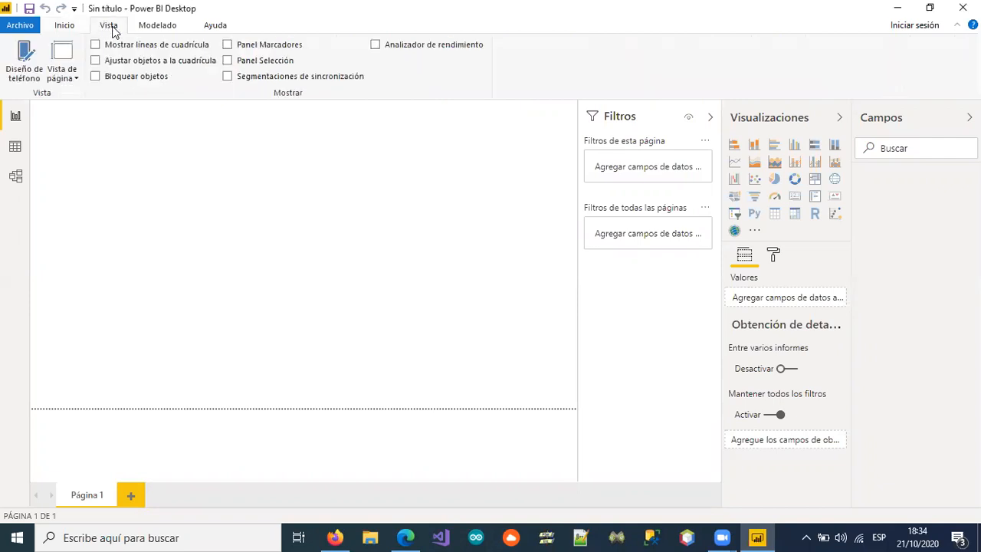
left_click(156, 28)
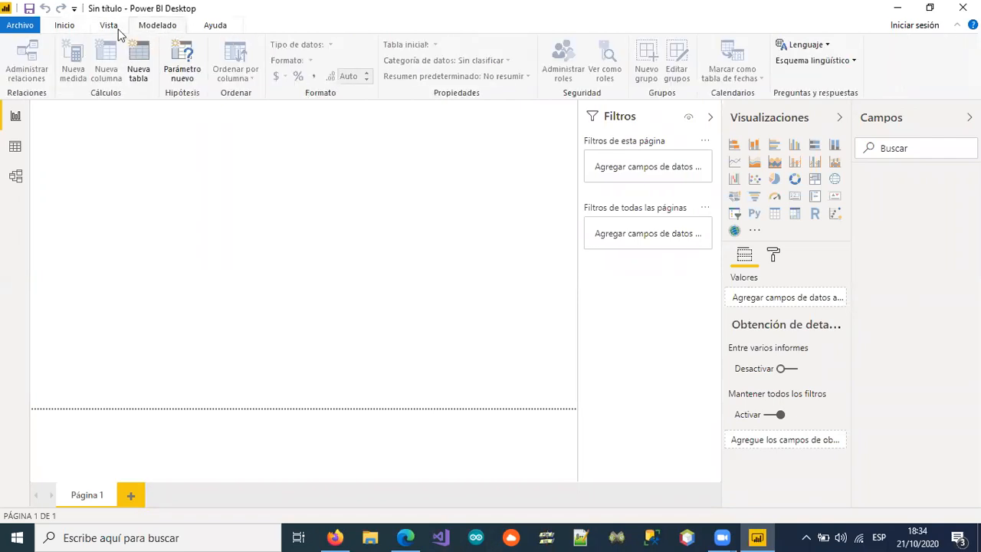
left_click(65, 29)
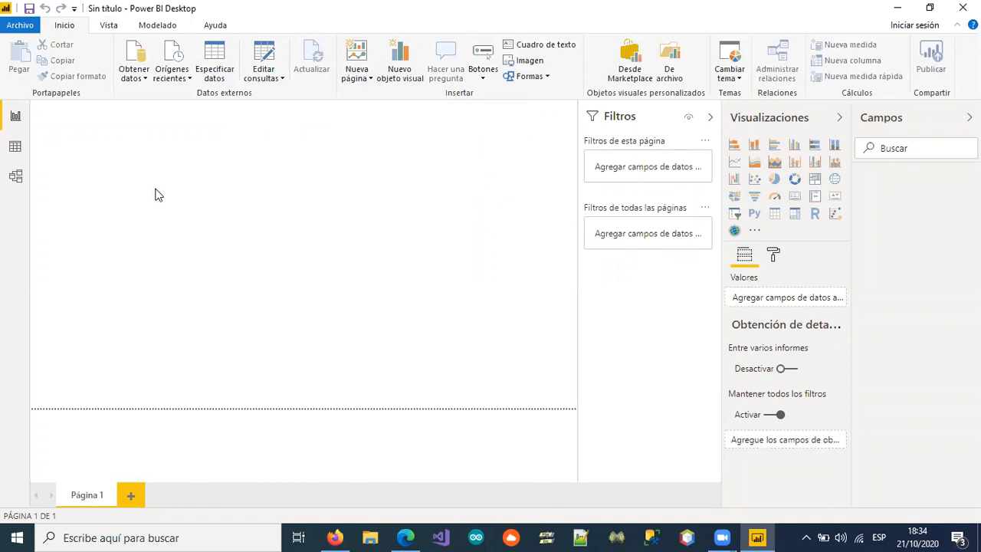
left_click(16, 148)
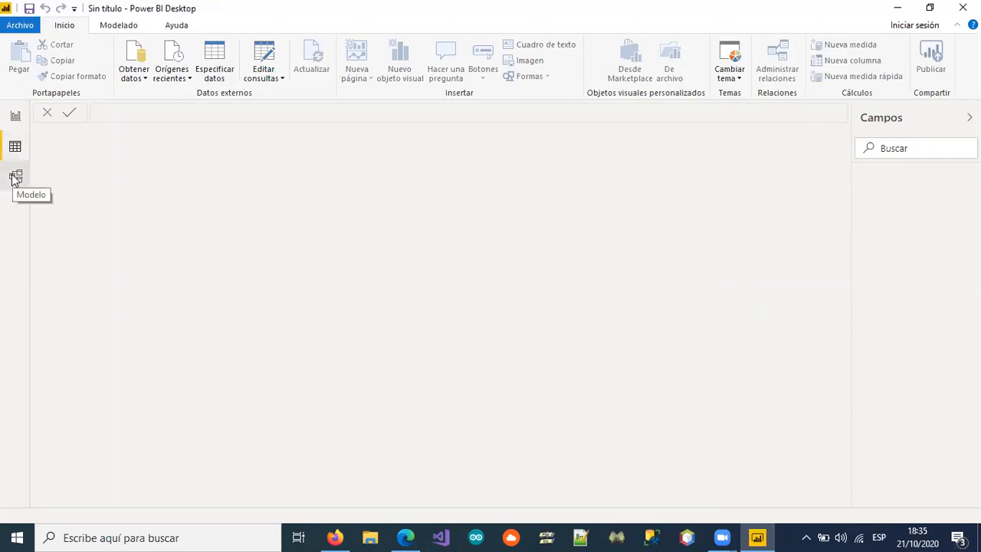
left_click(15, 178)
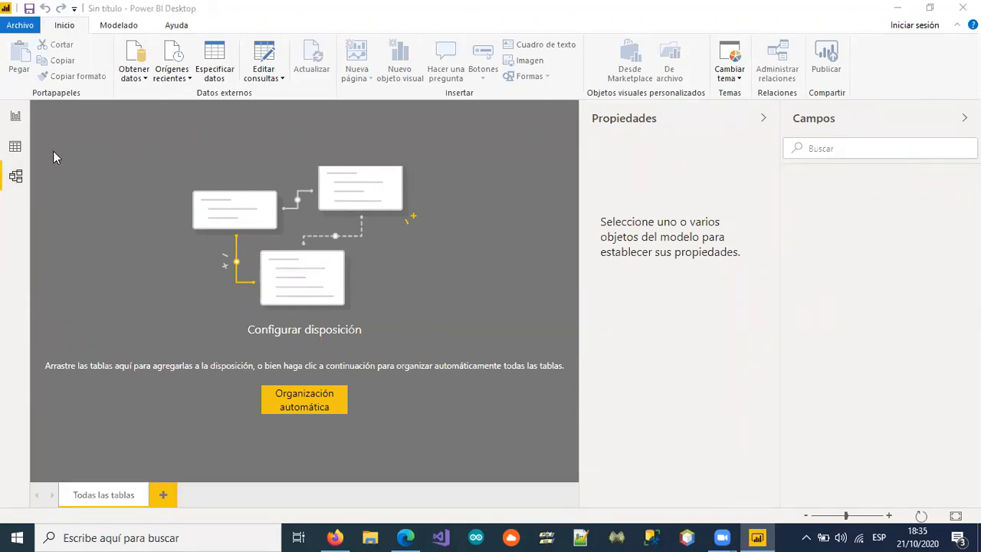
left_click(15, 116)
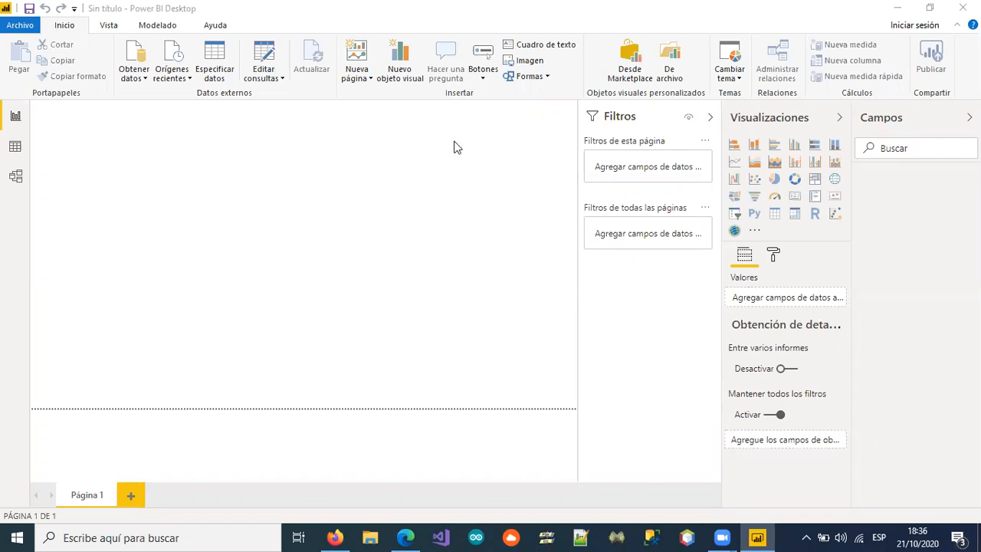
Connect to the Excel workbook Ventas+Videojuegos.xlsx on the desktop as a data source
left_click(143, 80)
left_click(142, 118)
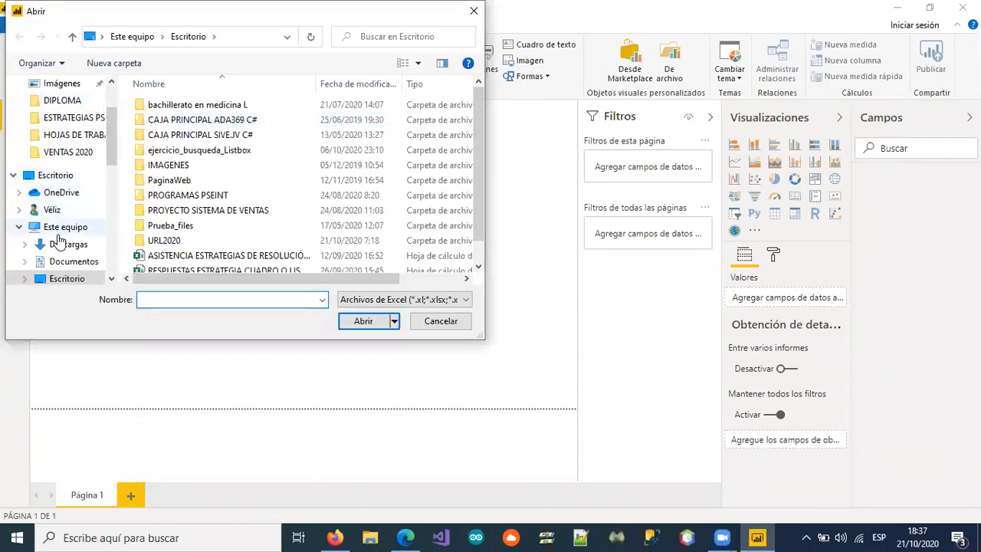
left_click(56, 175)
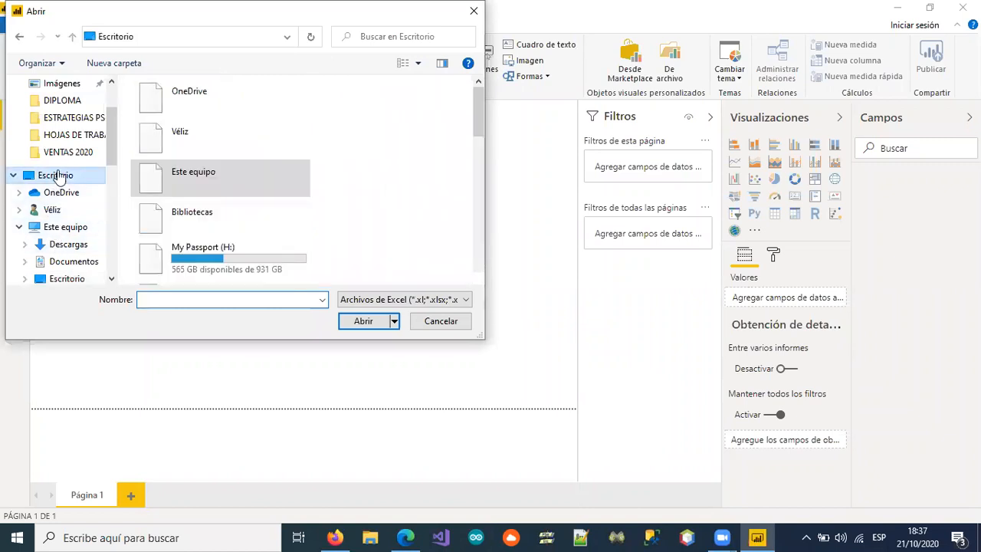
scroll(236, 158, "down", 5)
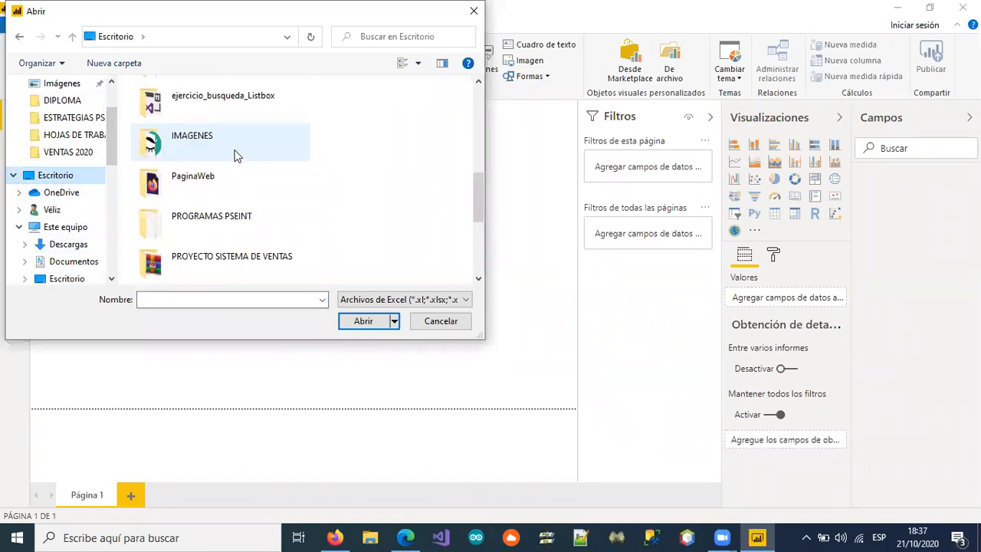
scroll(236, 157, "down", 3)
scroll(232, 163, "down", 2)
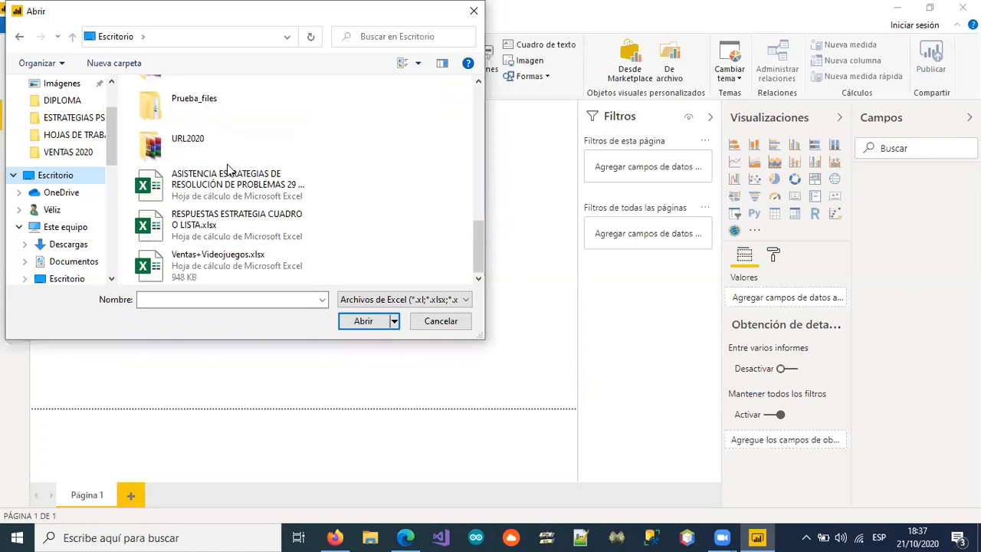
left_click(207, 268)
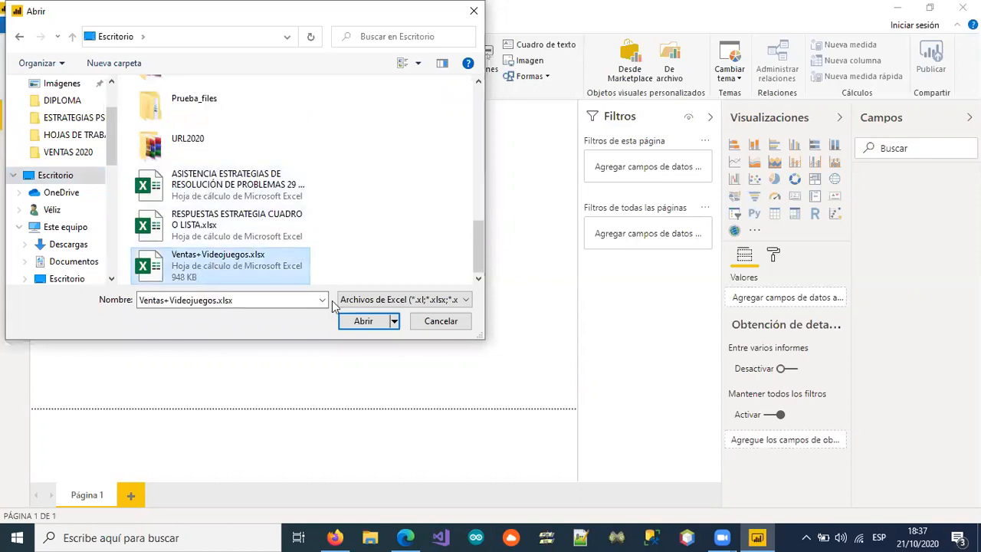
left_click(351, 321)
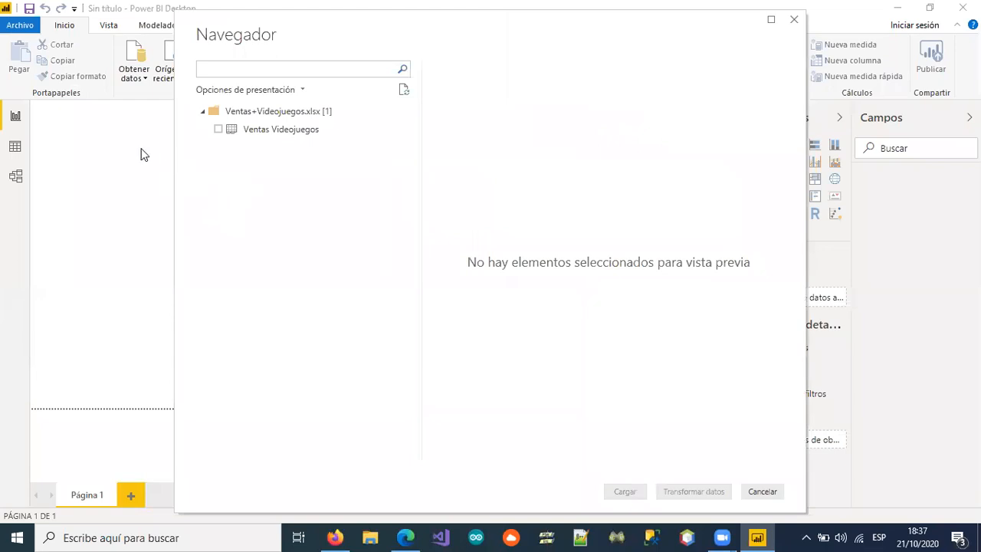
Preview the Ventas Videojuegos sheet and load it into the model without transforming it
left_click(217, 130)
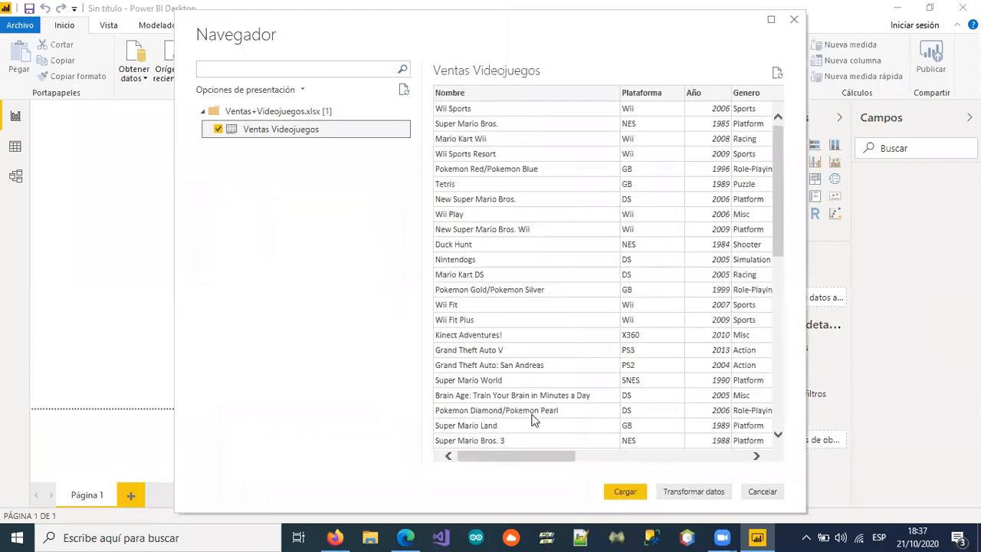
mouse_move(540, 456)
left_mouse_down()
mouse_move(740, 460)
mouse_move(534, 456)
left_mouse_up()
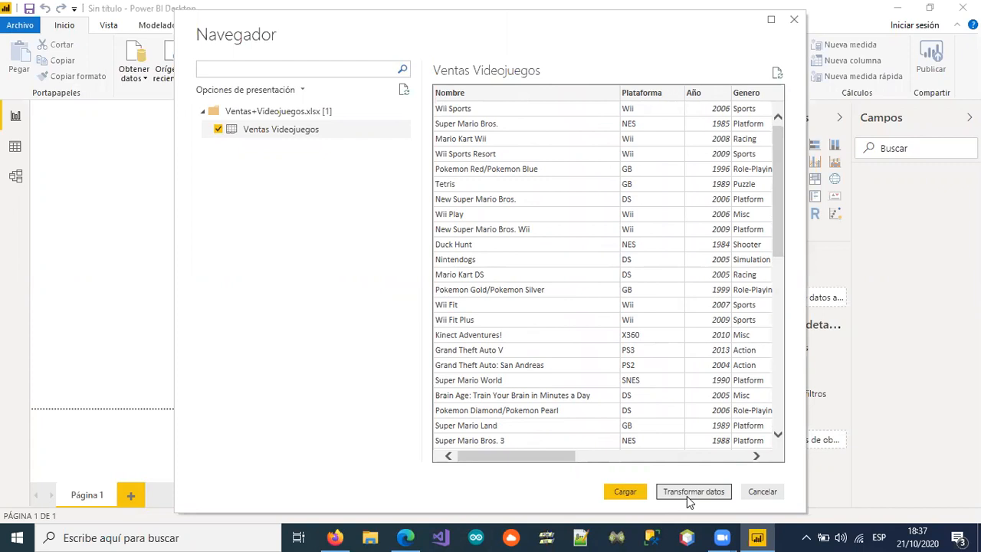
left_click(626, 491)
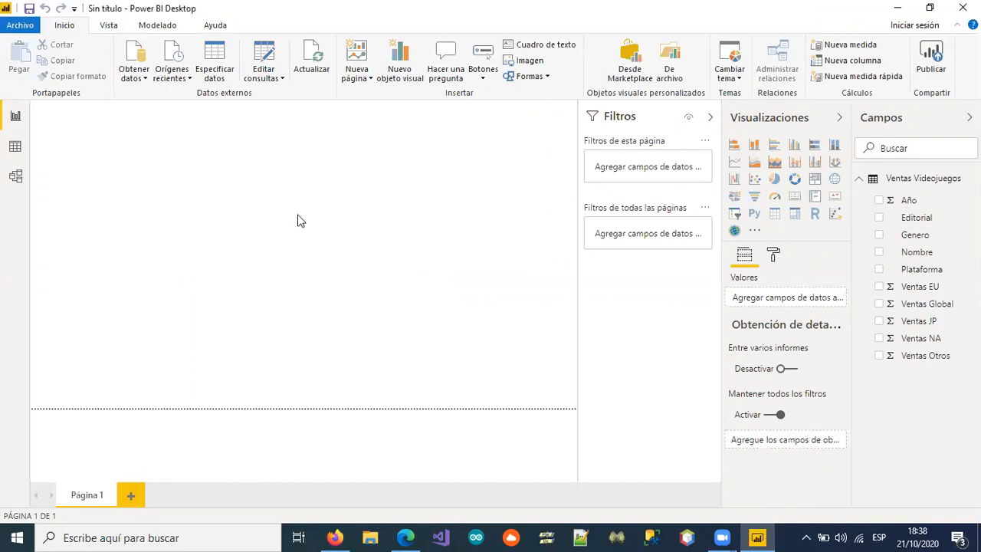
Check the loaded Ventas Videojuegos table in Data view and open its query in the Power Query Editor
left_click(15, 149)
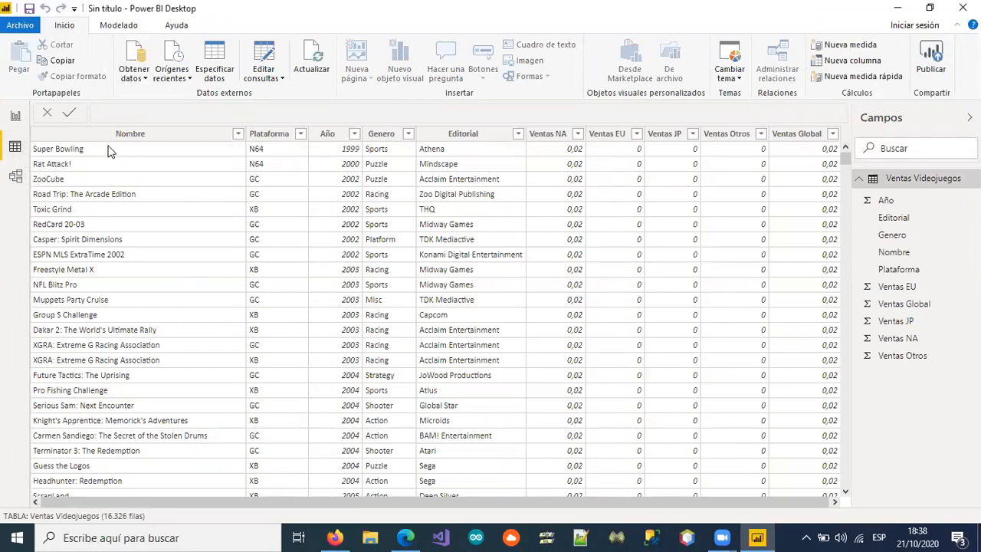
left_click_drag(469, 500, 635, 514)
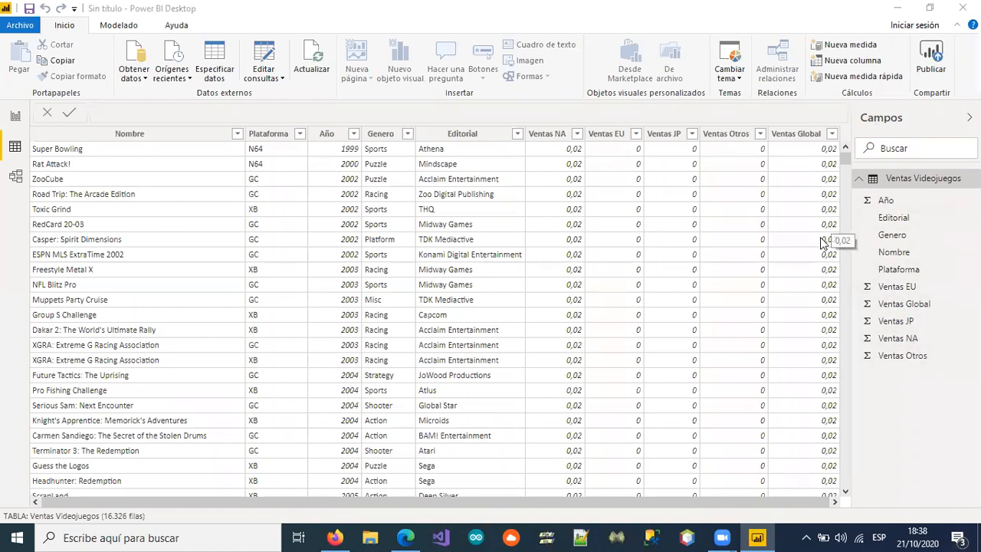
left_click(266, 55)
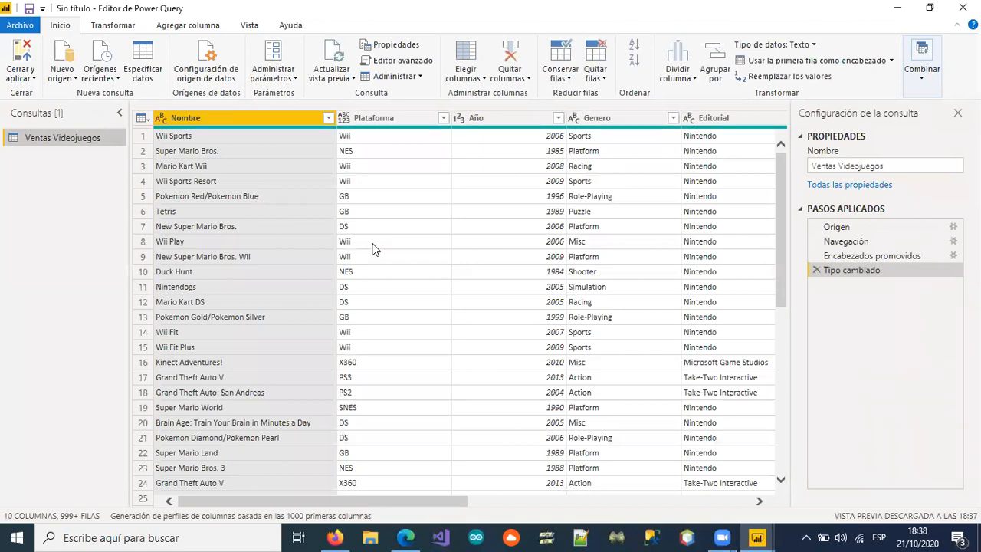
Review the regional sales columns and remove the Ventas Global column from the query
left_click_drag(445, 502, 673, 516)
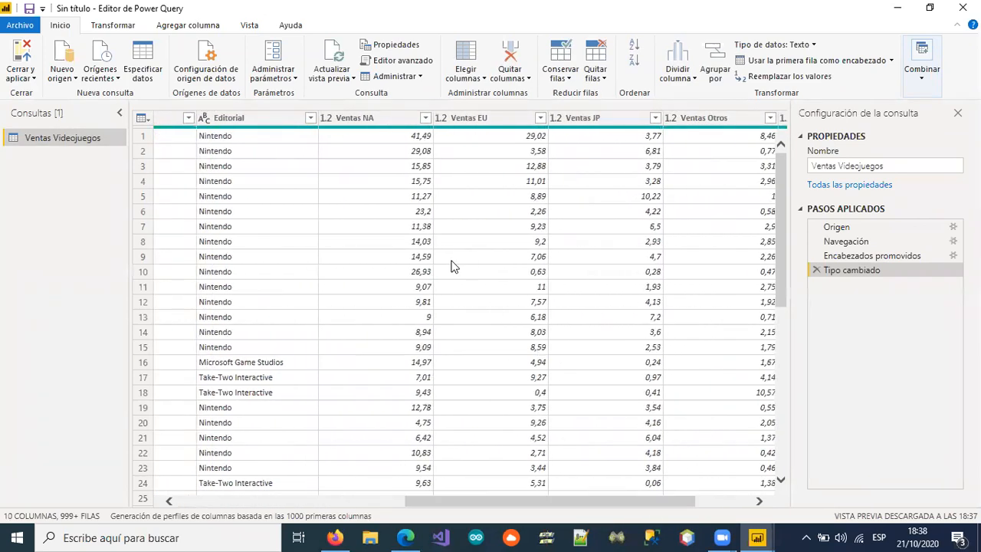
mouse_move(619, 498)
left_mouse_down()
mouse_move(653, 496)
mouse_move(624, 495)
left_mouse_up()
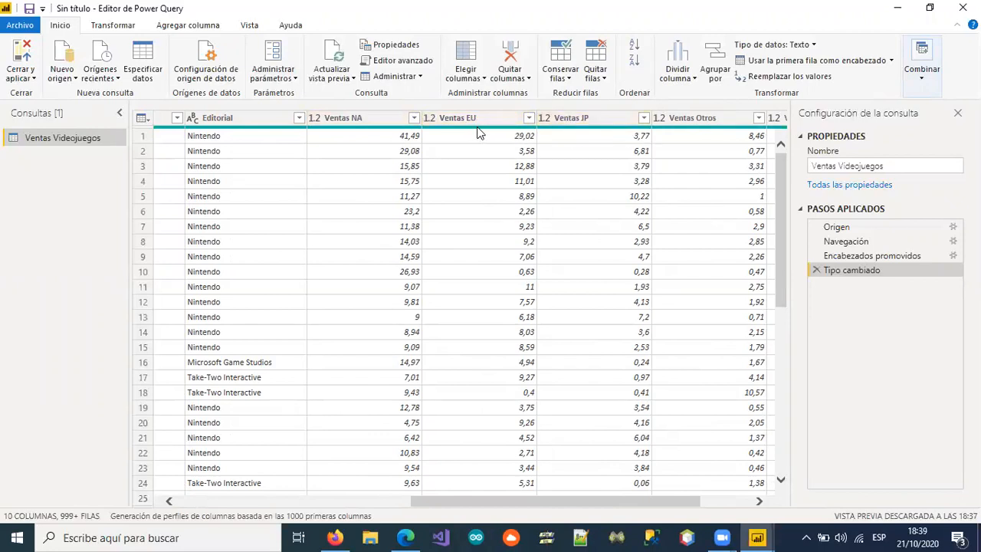
mouse_move(473, 132)
left_click_drag(627, 499, 711, 505)
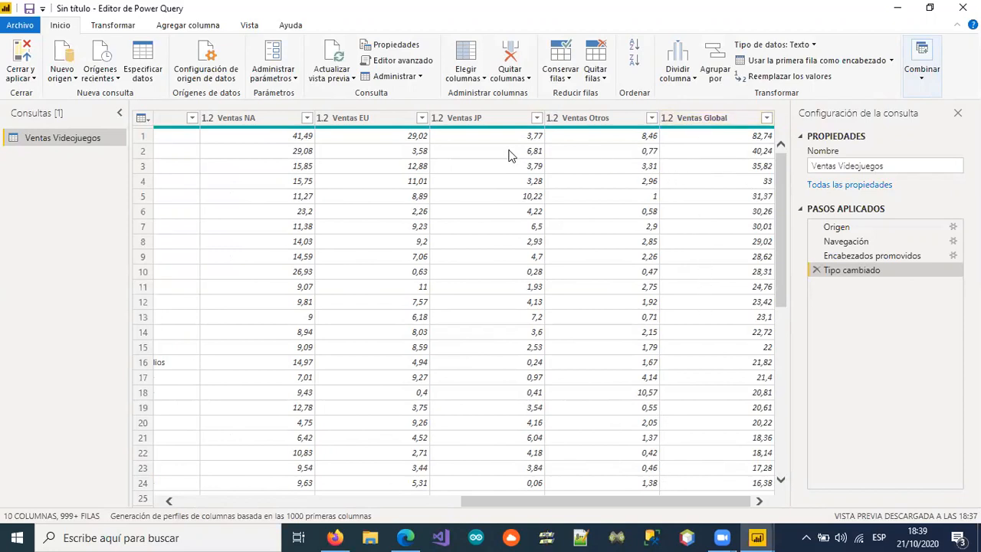
left_click(711, 118)
right_click(711, 118)
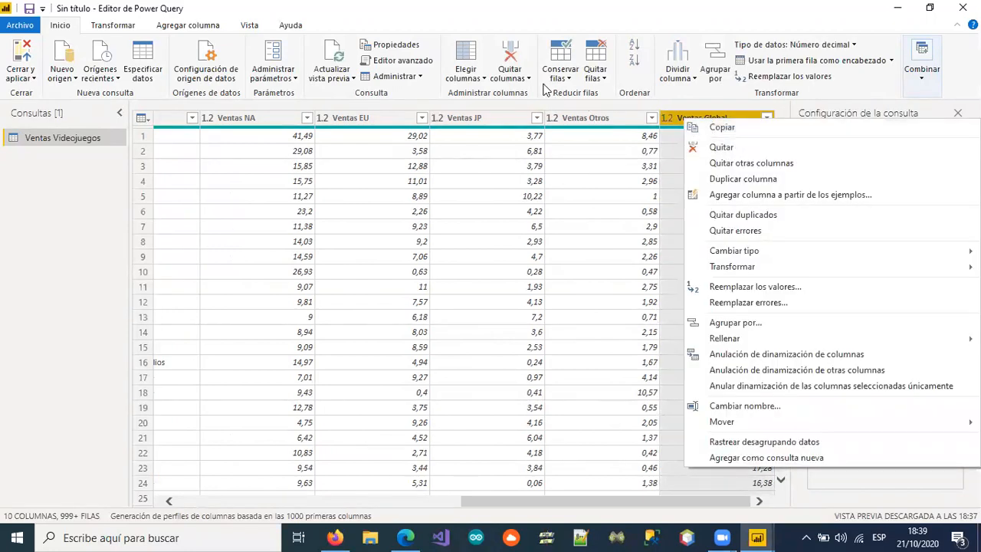
left_click(724, 148)
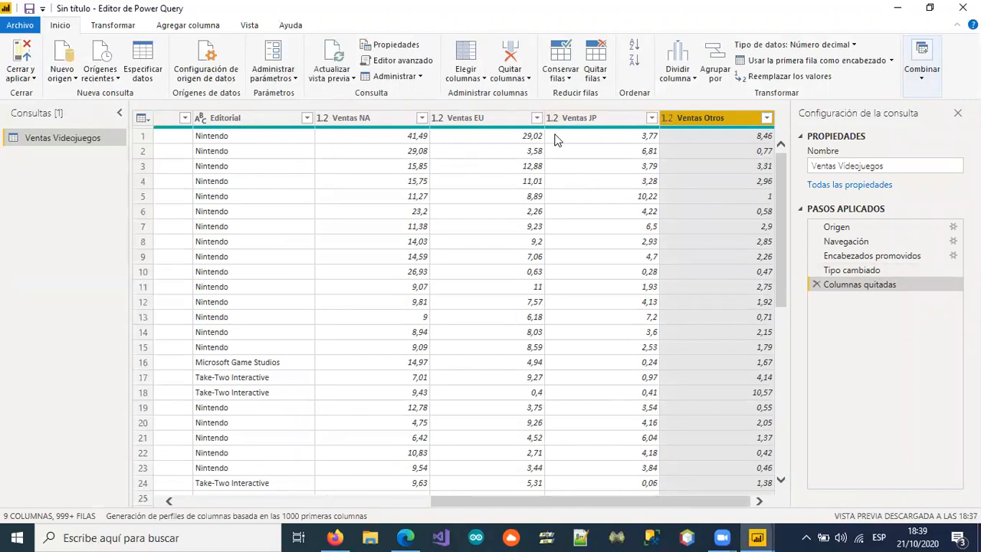
Unpivot the Ventas NA, Ventas EU, Ventas JP and Ventas Otros columns into attribute and value columns
left_click(376, 121)
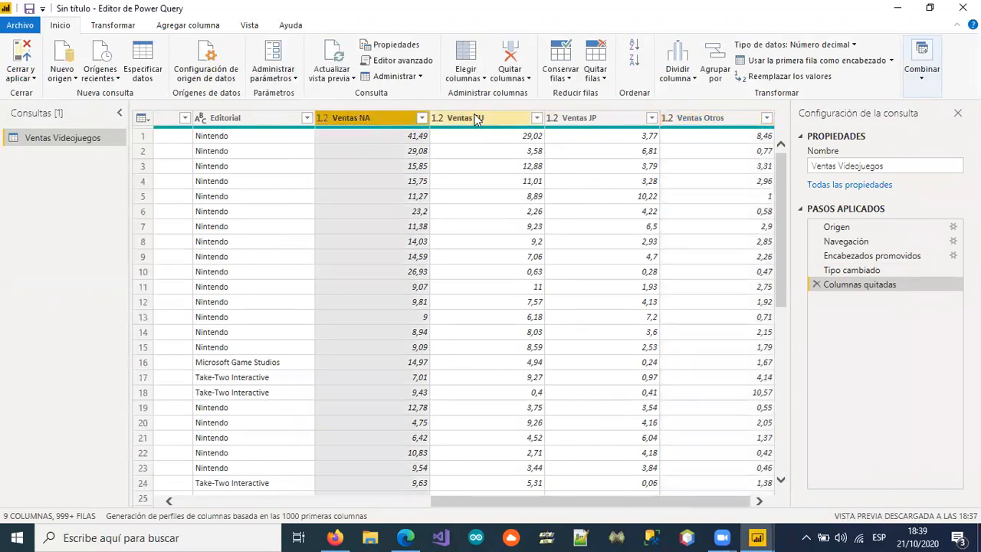
left_click(477, 120, "ctrl")
left_click(574, 117, "ctrl")
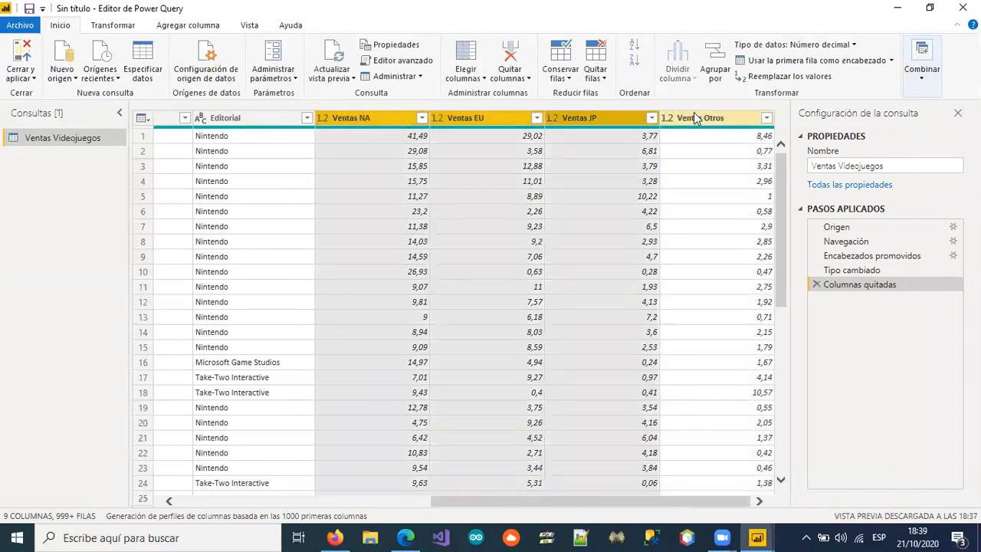
left_click(694, 115, "ctrl")
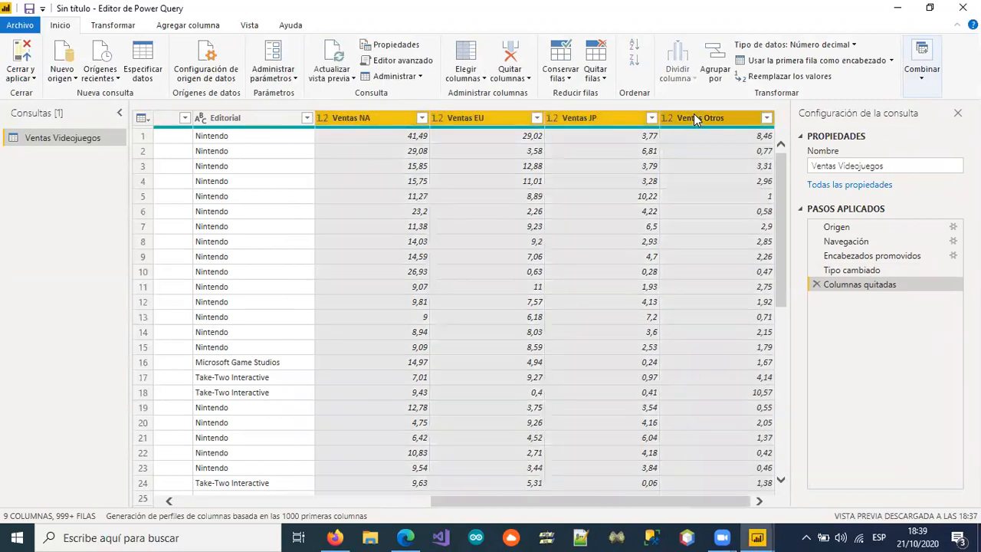
right_click(507, 120)
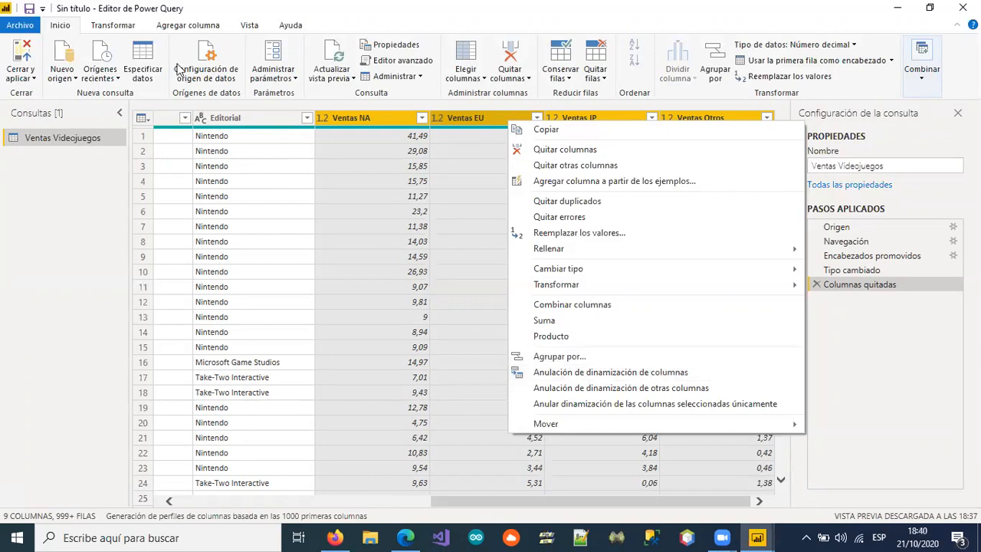
left_click(111, 27)
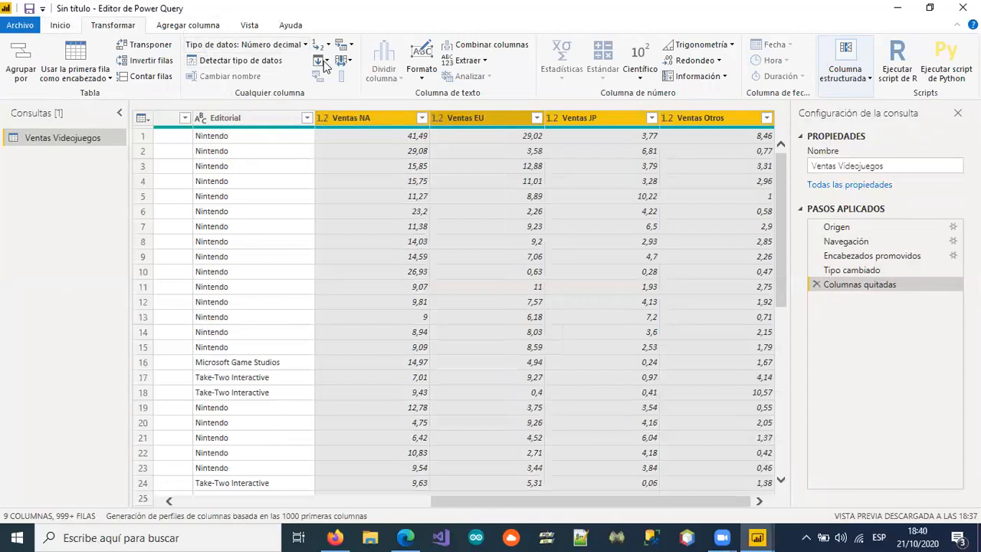
left_click(352, 46)
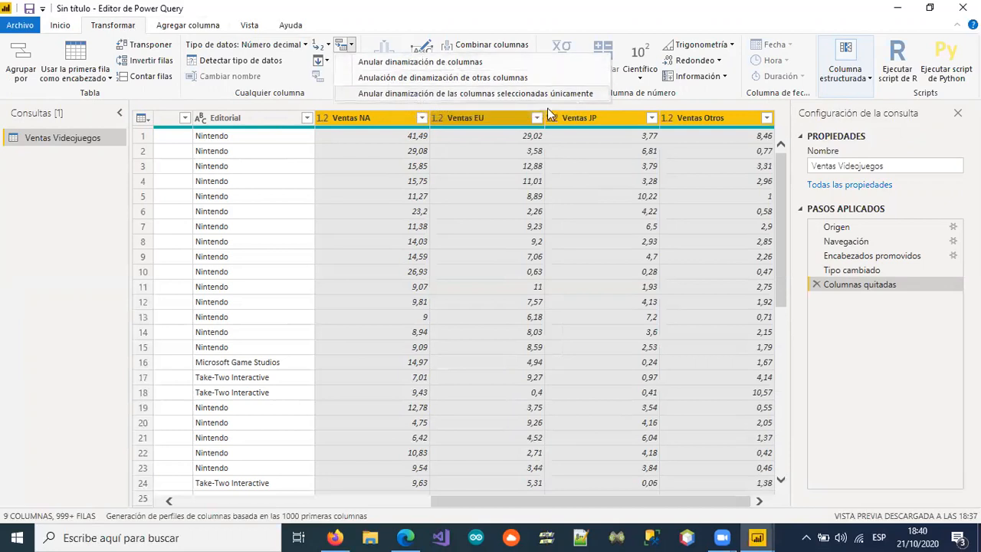
right_click(570, 118)
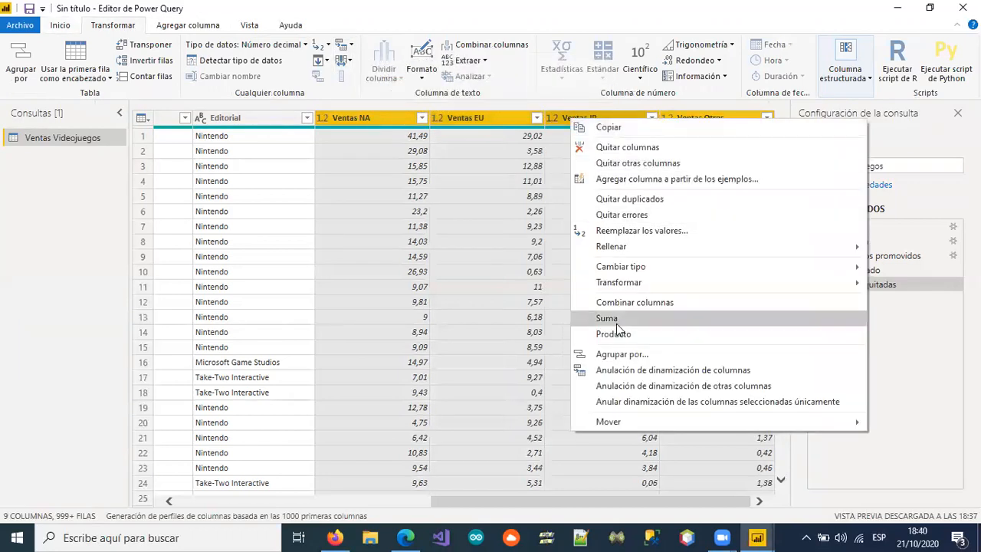
left_click(613, 372)
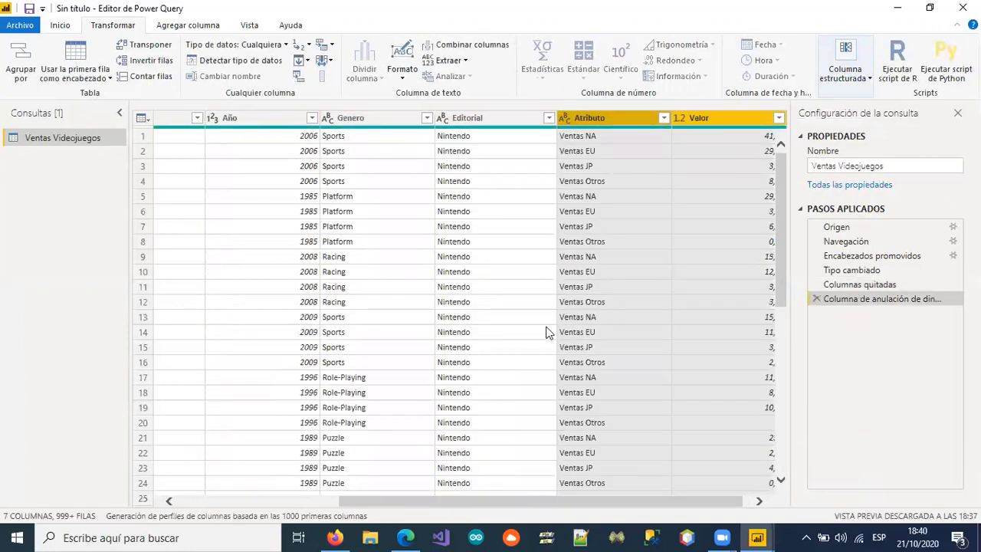
Rename the Valor column to Ventas (Millones)
scroll(567, 502, "right", 1)
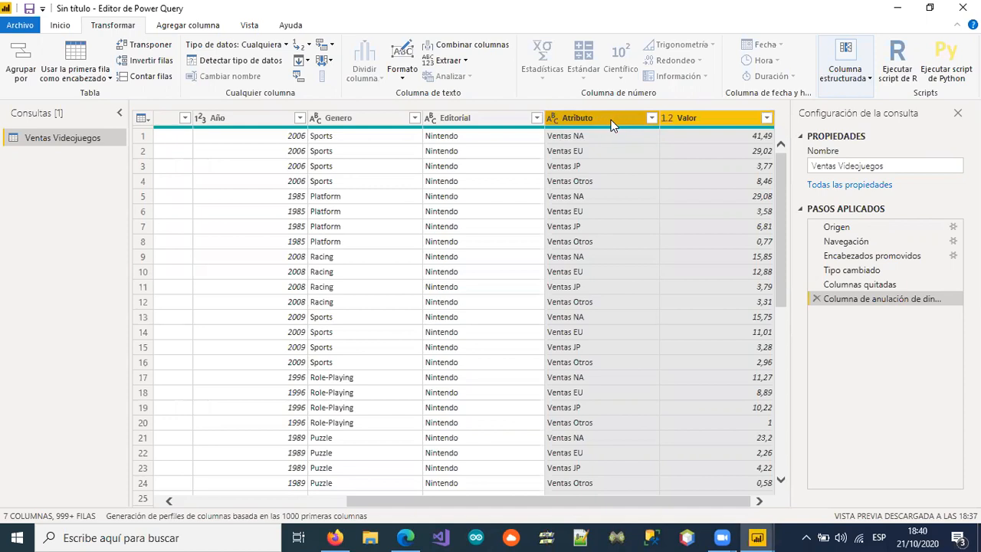
right_click(703, 123)
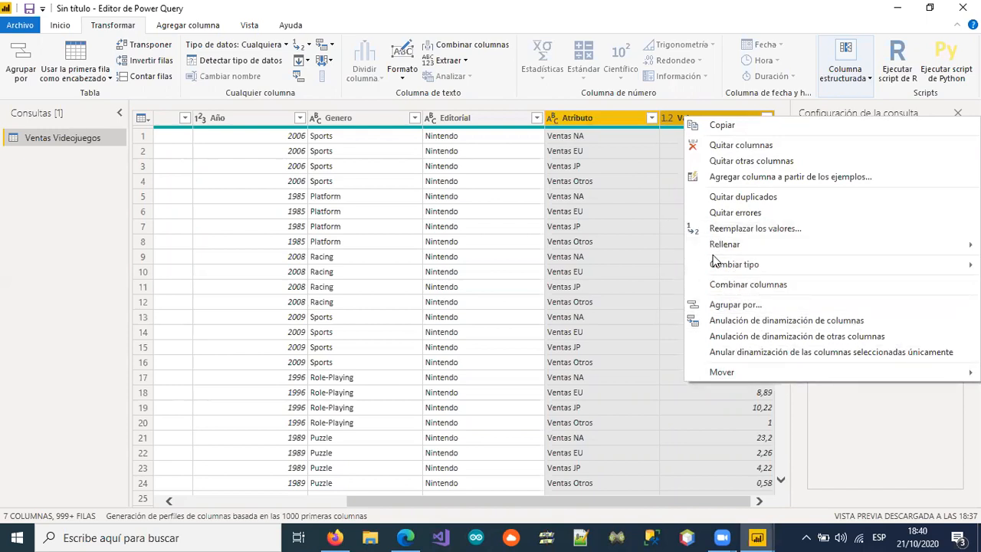
left_click(670, 120)
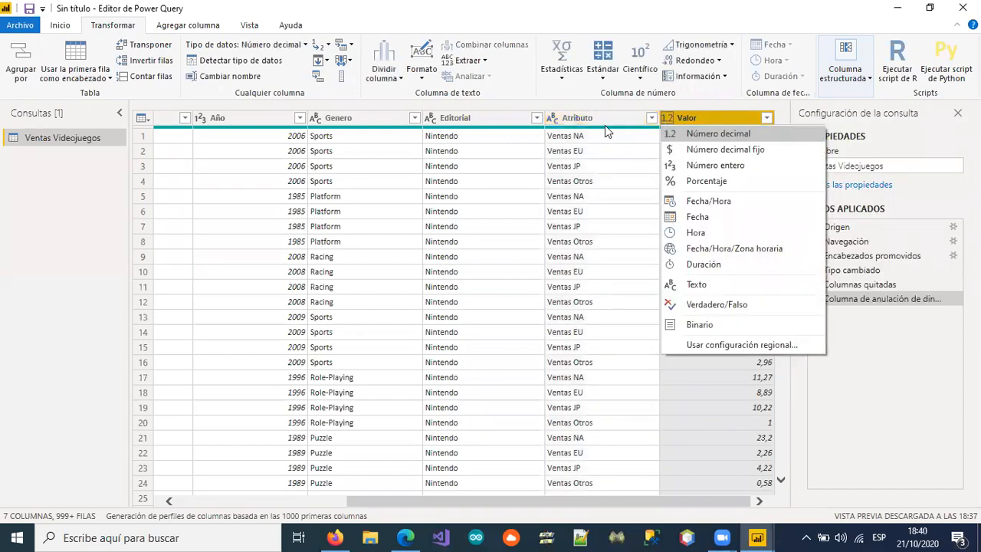
right_click(709, 118)
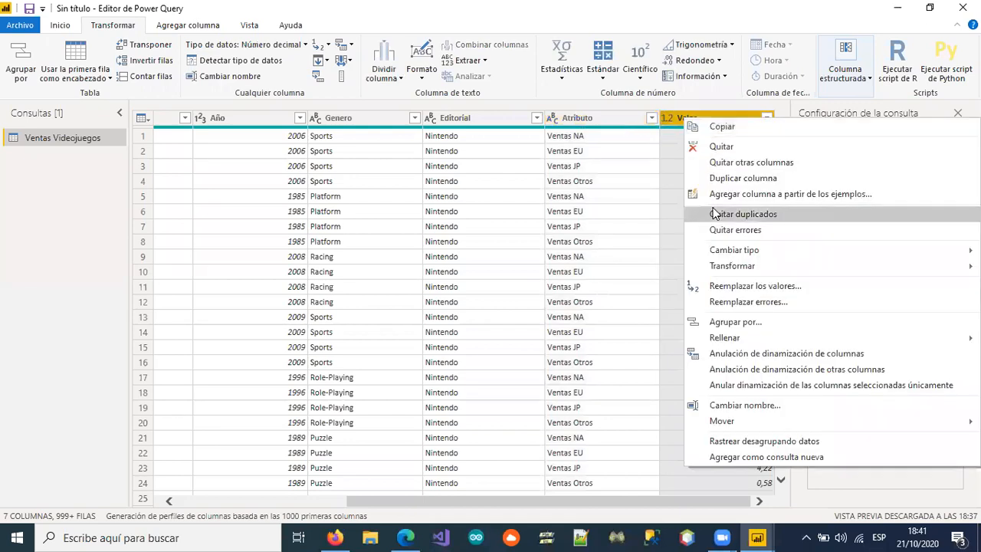
left_click(743, 406)
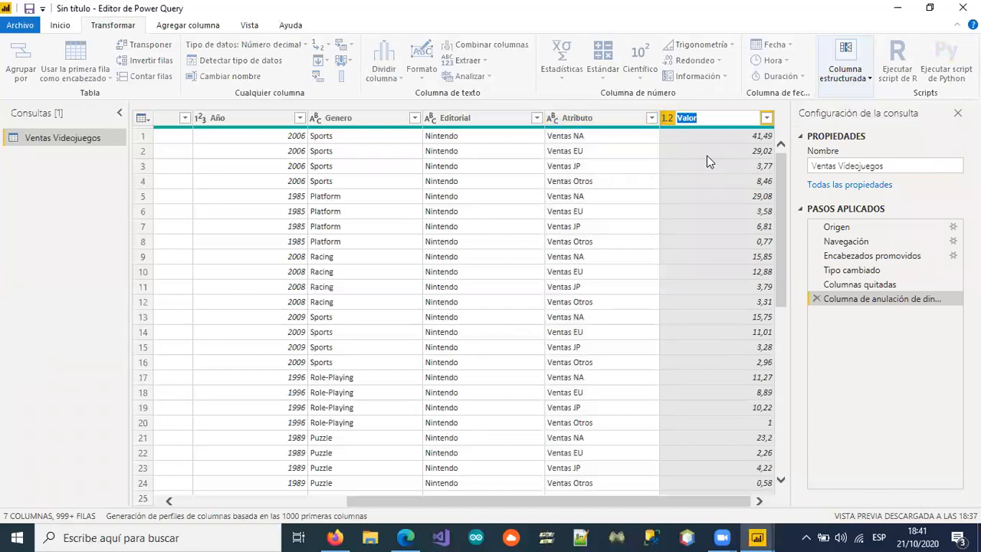
type("Ventas (Millones)")
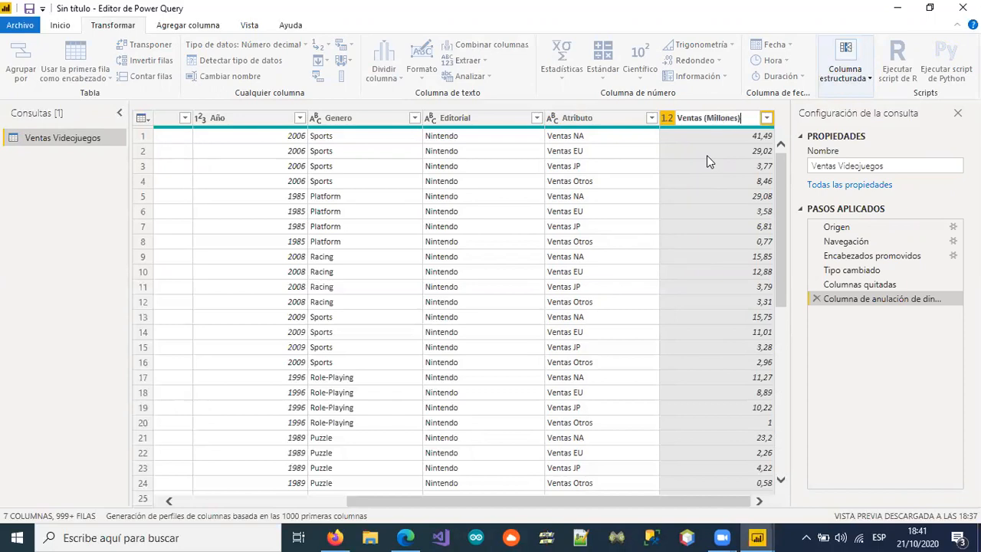
key("Return")
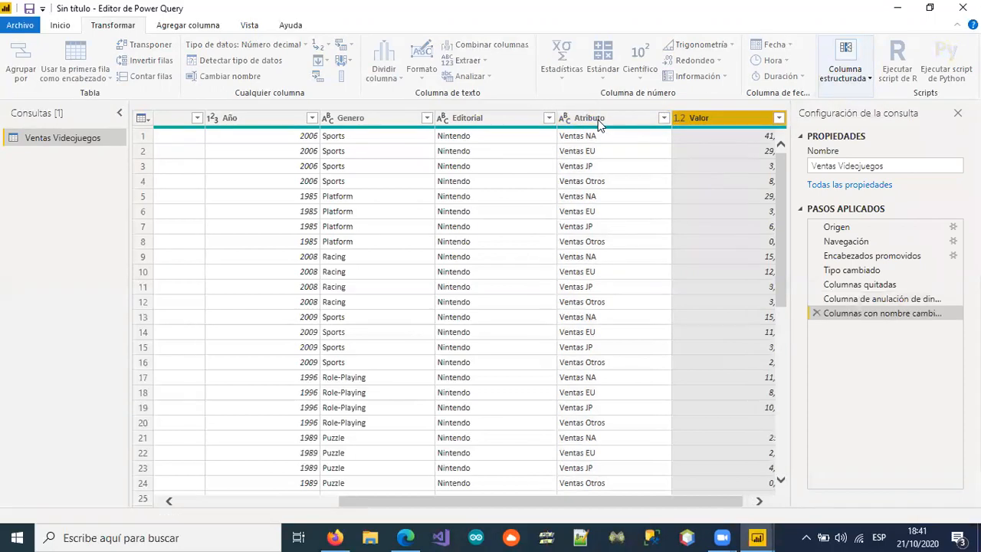
Rename the Atributo column to Regiones
left_click(598, 120)
right_click(598, 120)
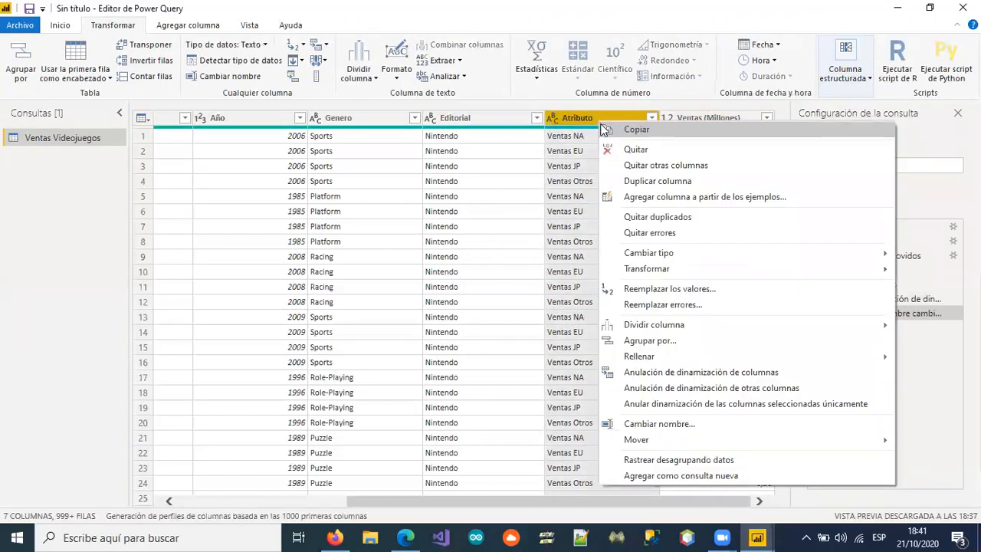
left_click(648, 423)
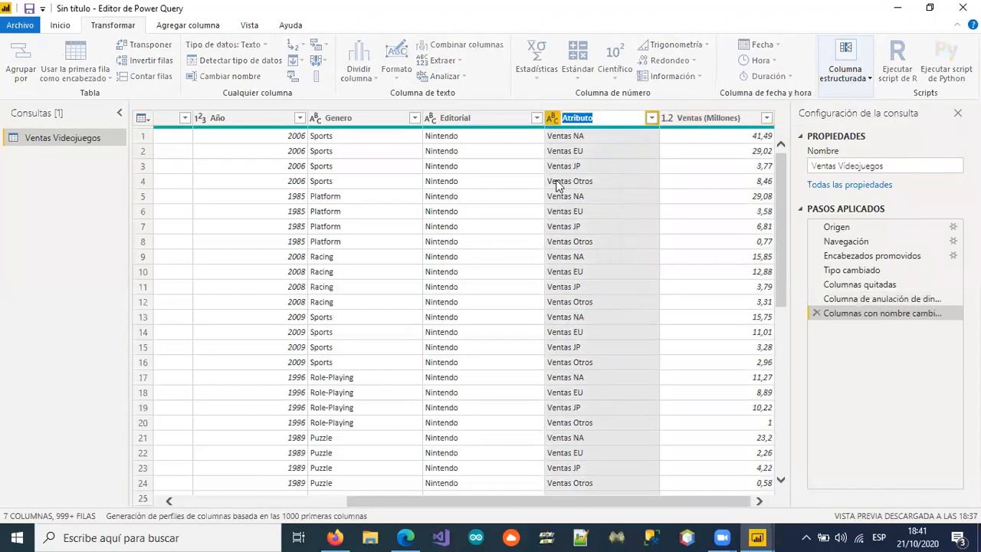
type("Regiones")
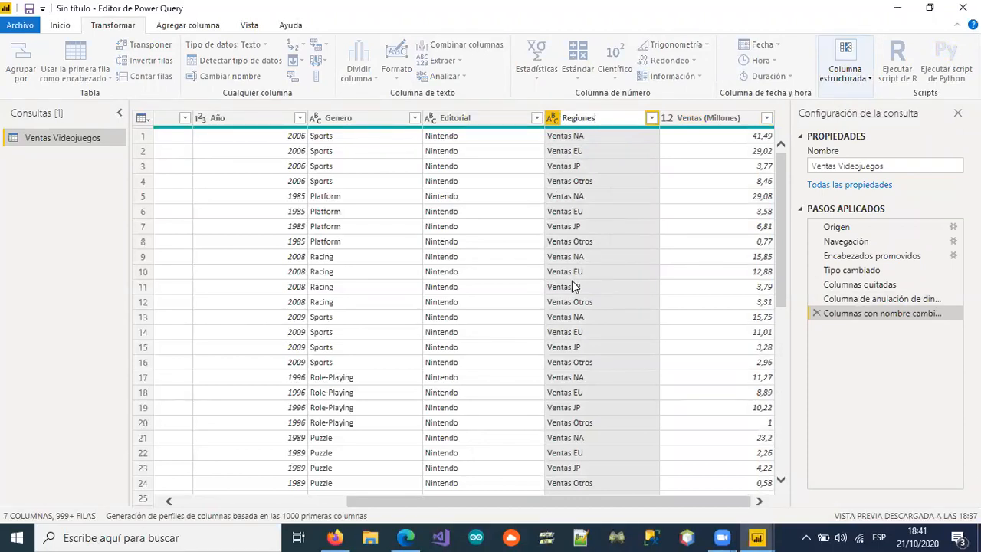
key("Return")
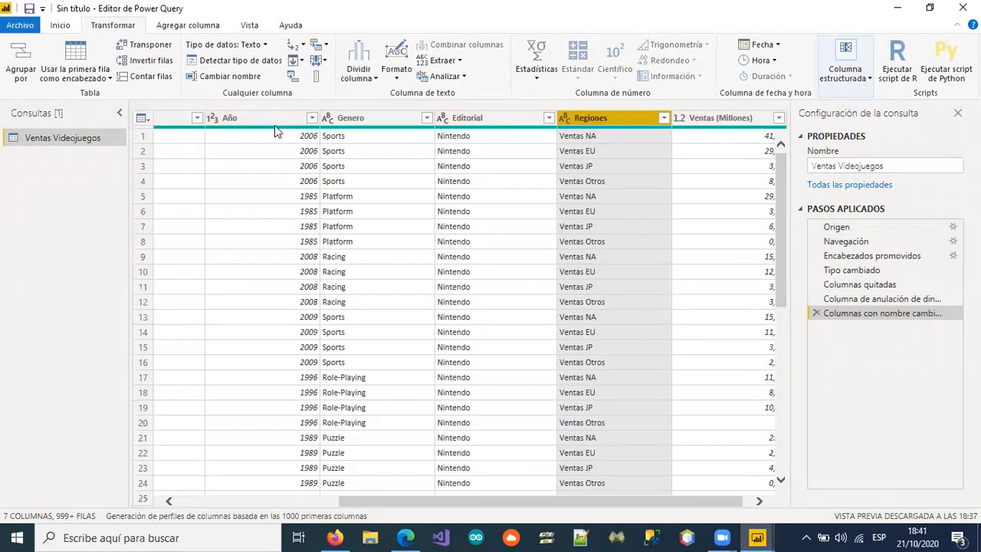
Change the data type of the Año column to text (Texto)
right_click(229, 117)
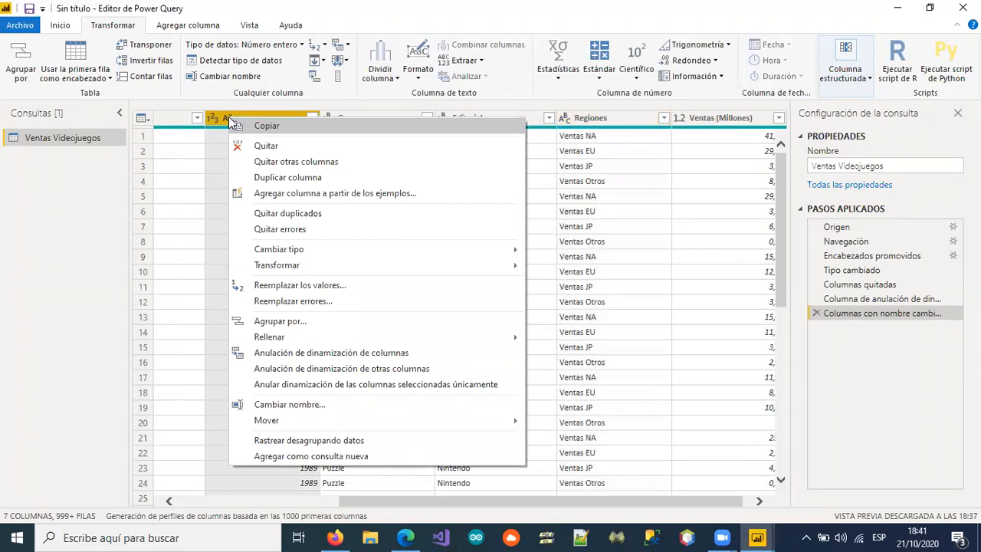
mouse_move(461, 255)
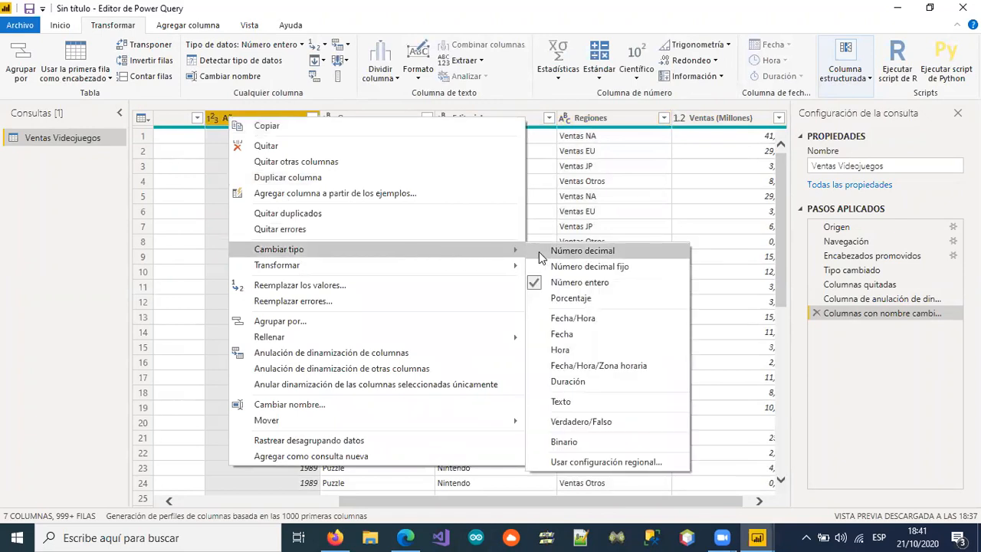
left_click(560, 401)
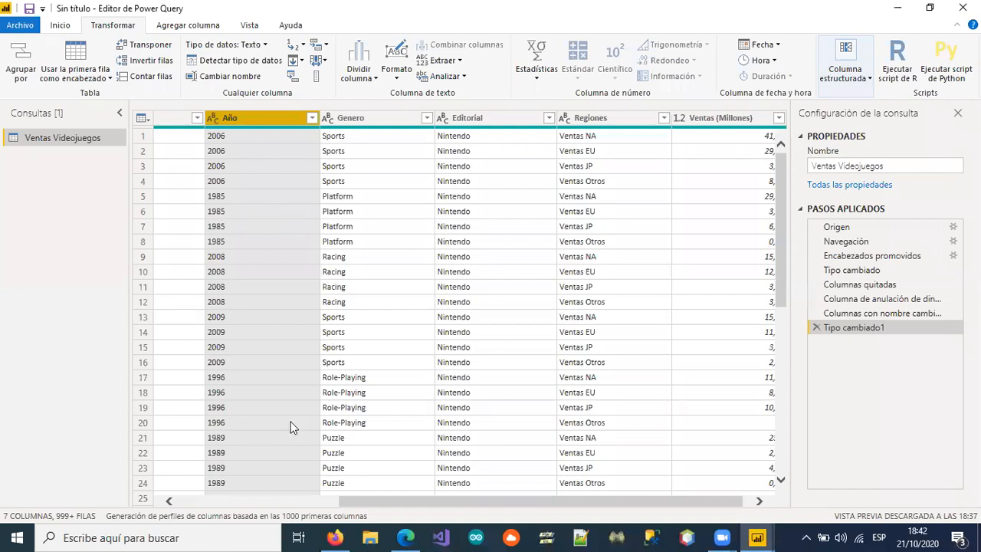
Replace the value Ventas NA with Norteamérica in the Regiones column
left_click_drag(352, 501, 257, 501)
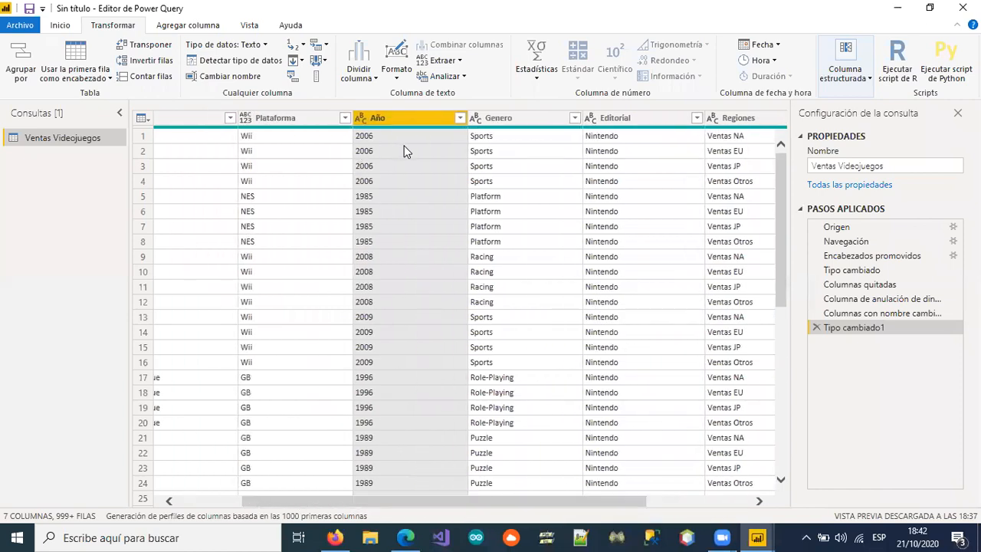
left_click_drag(318, 503, 539, 502)
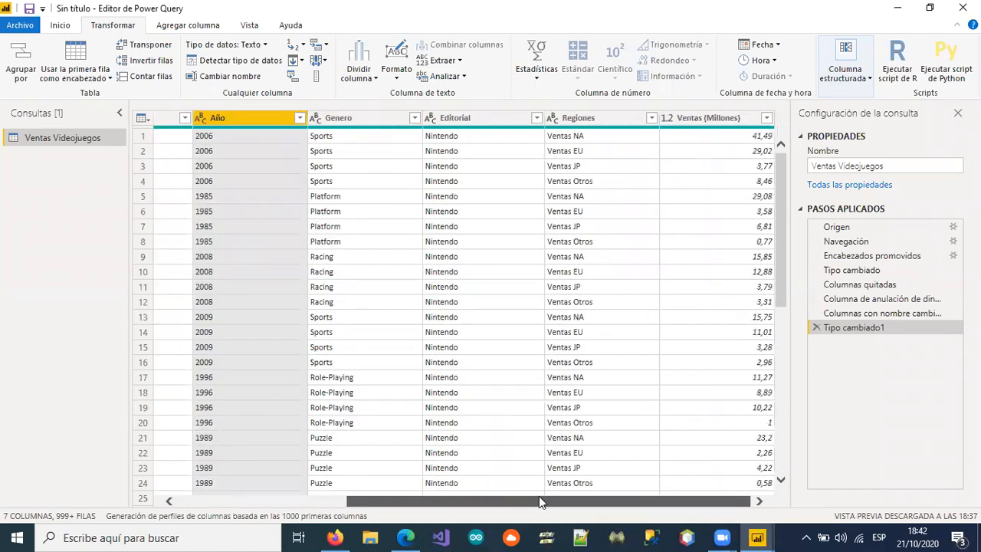
left_click(578, 119)
right_click(577, 121)
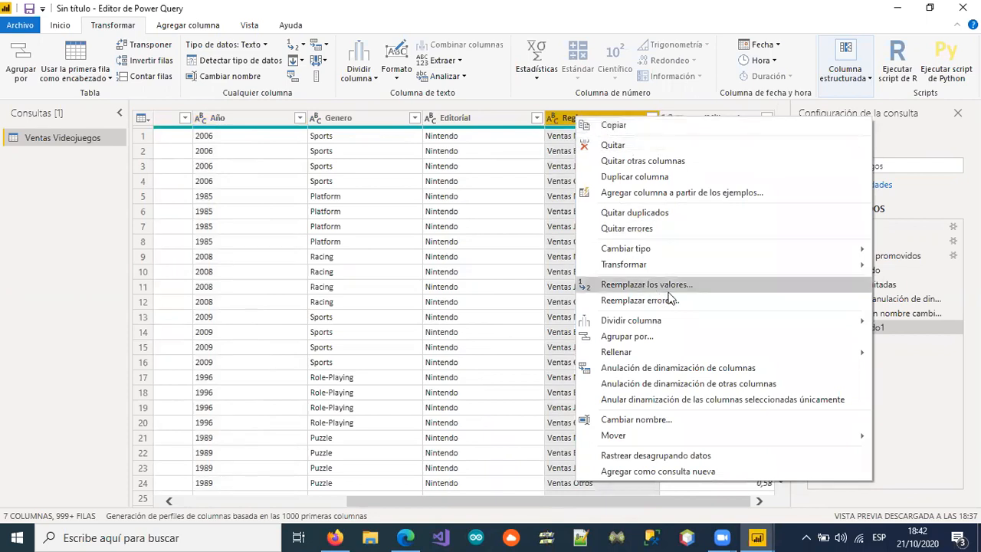
left_click(639, 286)
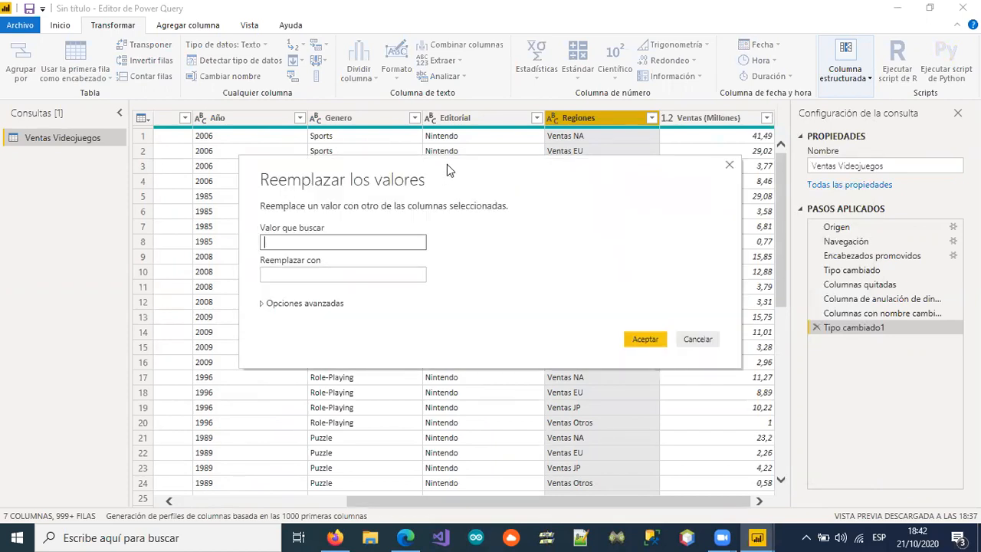
left_click_drag(447, 164, 390, 187)
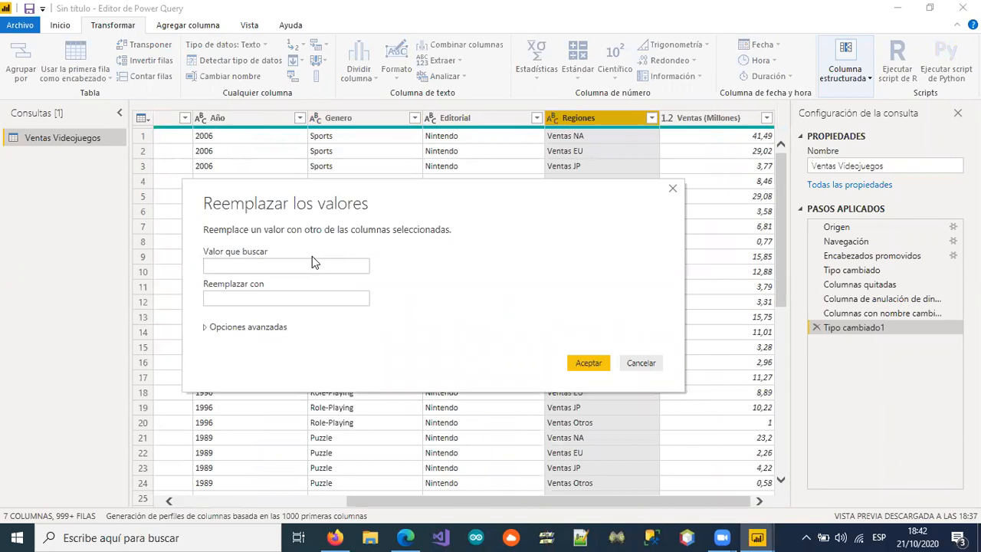
left_click(276, 266)
type("Ventas NA")
left_click(257, 299)
type("Norte")
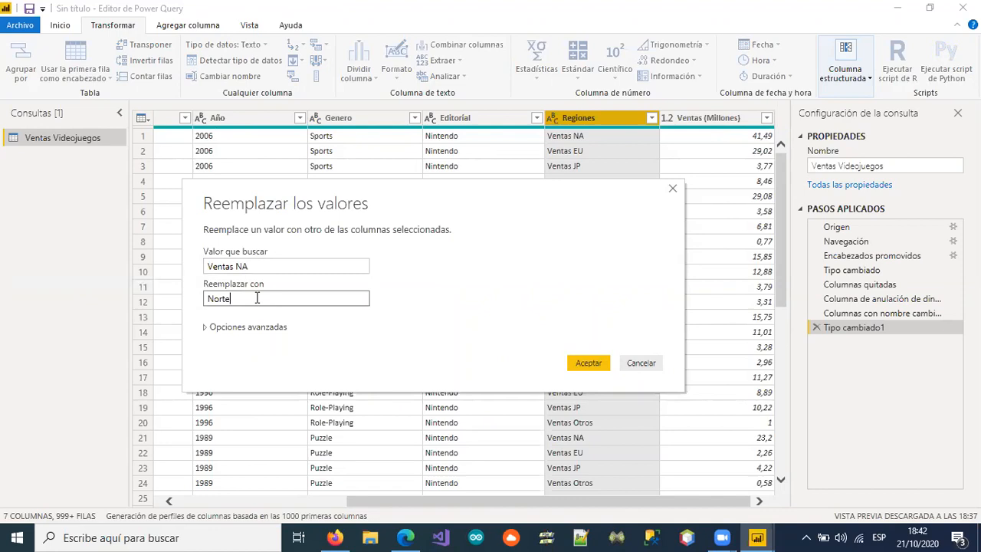
type("américa")
left_click(580, 364)
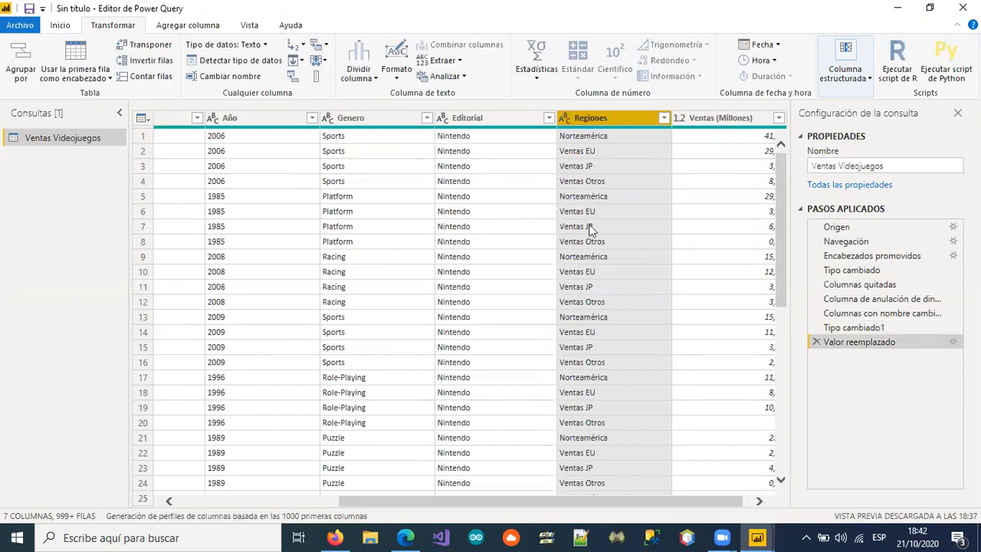
Try replacing Ventas EU with Europa in the Regiones column, and delete that replacement from the query's applied steps
right_click(597, 119)
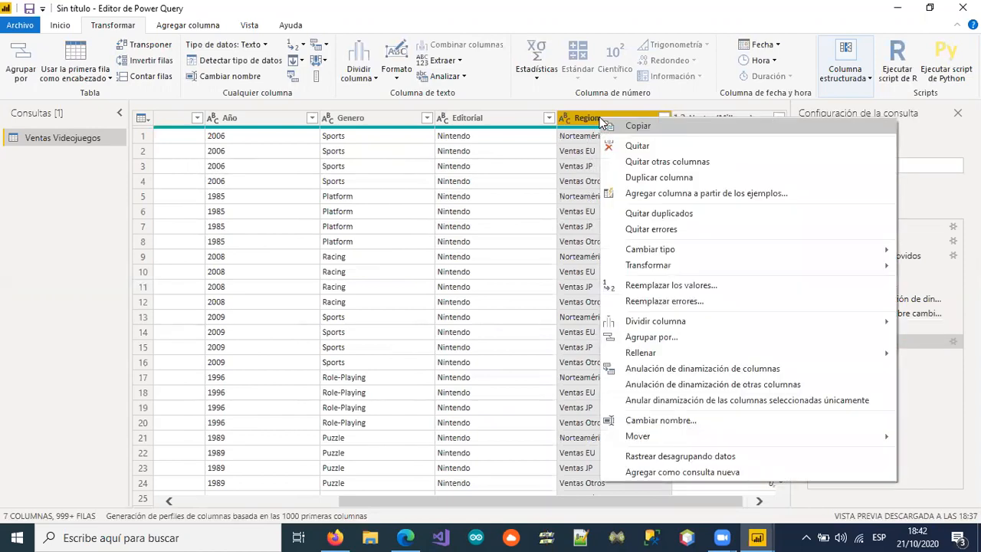
left_click(643, 285)
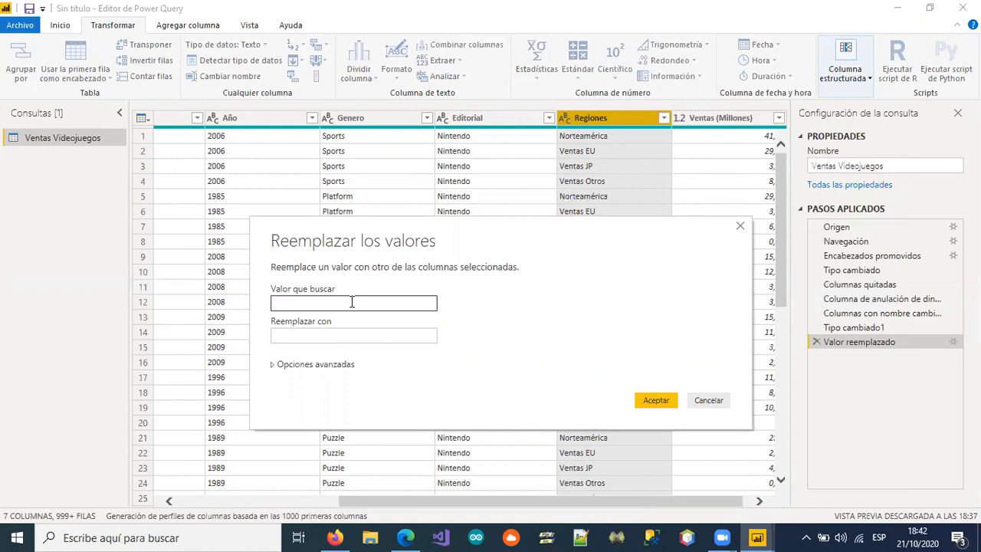
left_click(352, 302)
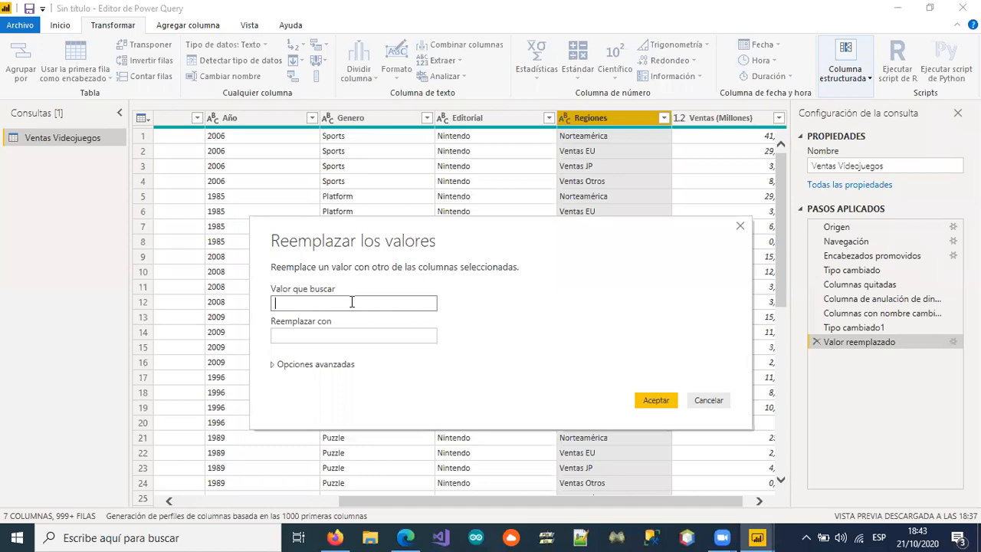
type("Ventas EU")
left_click(300, 334)
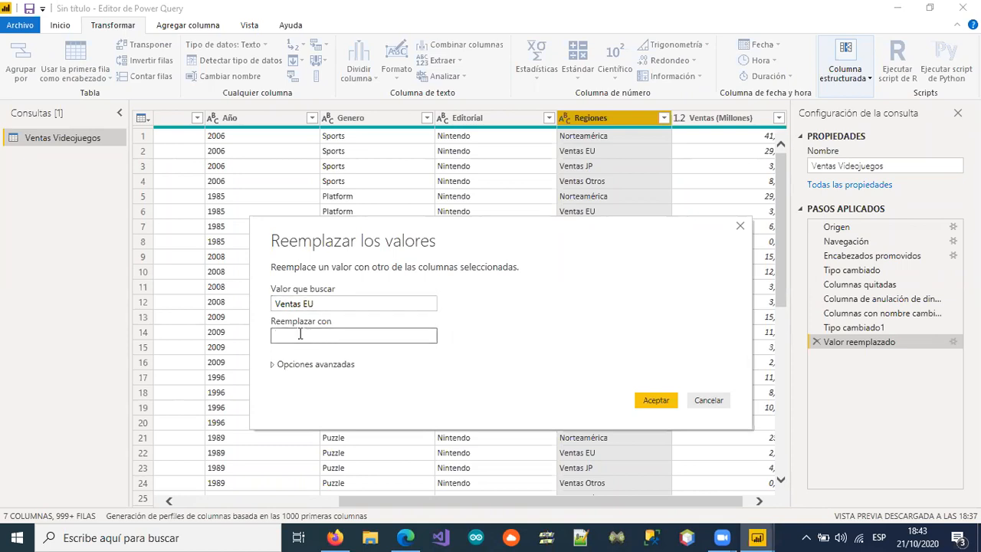
type("Europa")
left_click(651, 400)
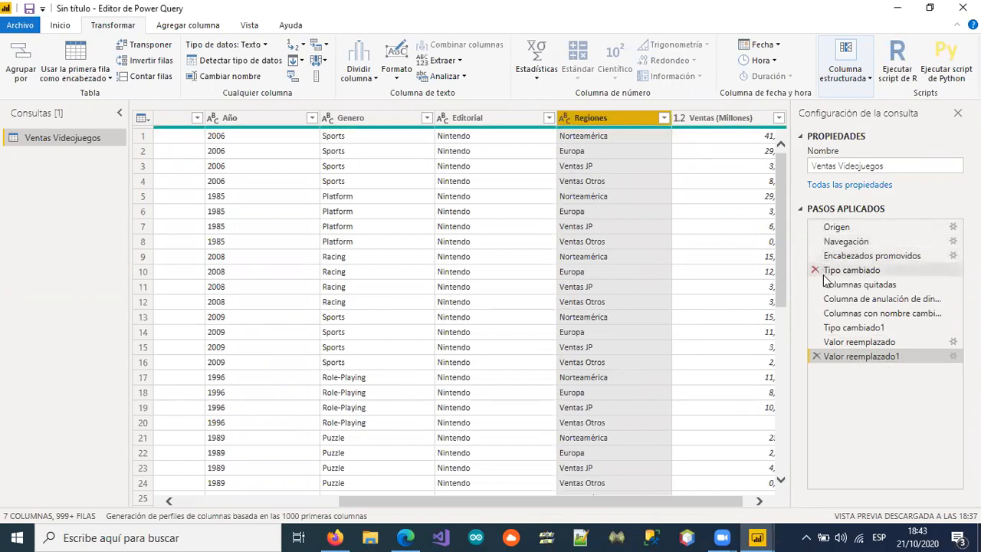
left_click(816, 357)
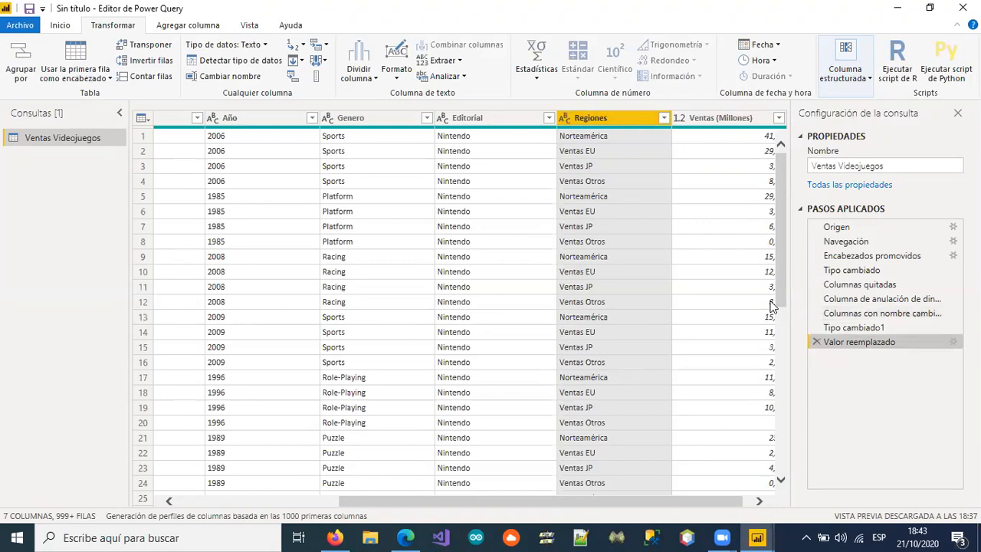
Replace the value Ventas EU with Europa in the Regiones column
right_click(601, 121)
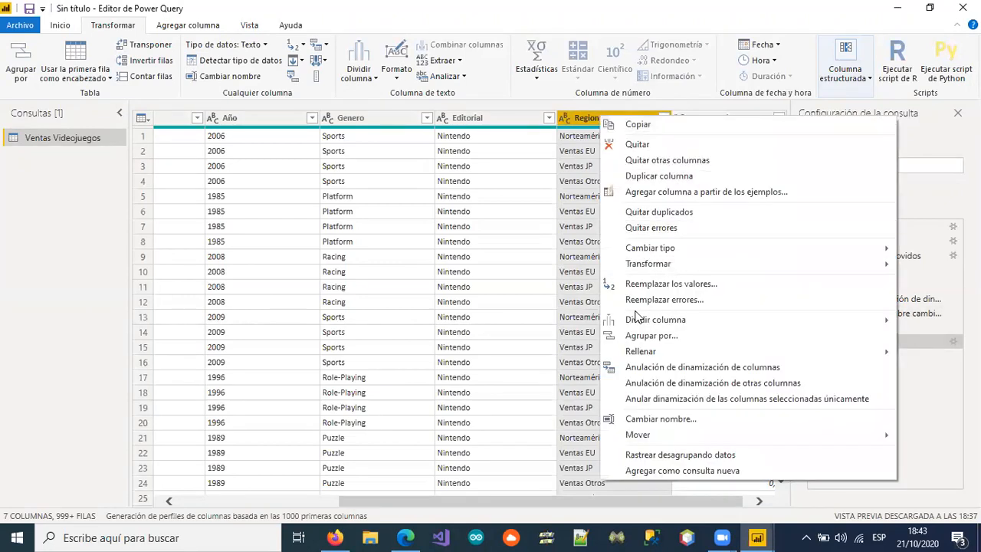
left_click(664, 283)
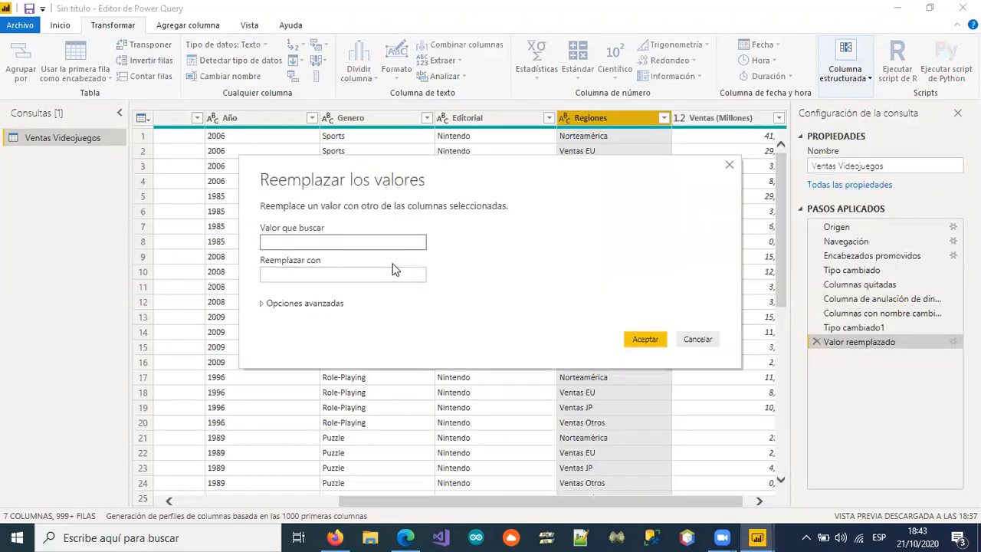
type("Ventas EU")
left_click(384, 276)
type("Europa")
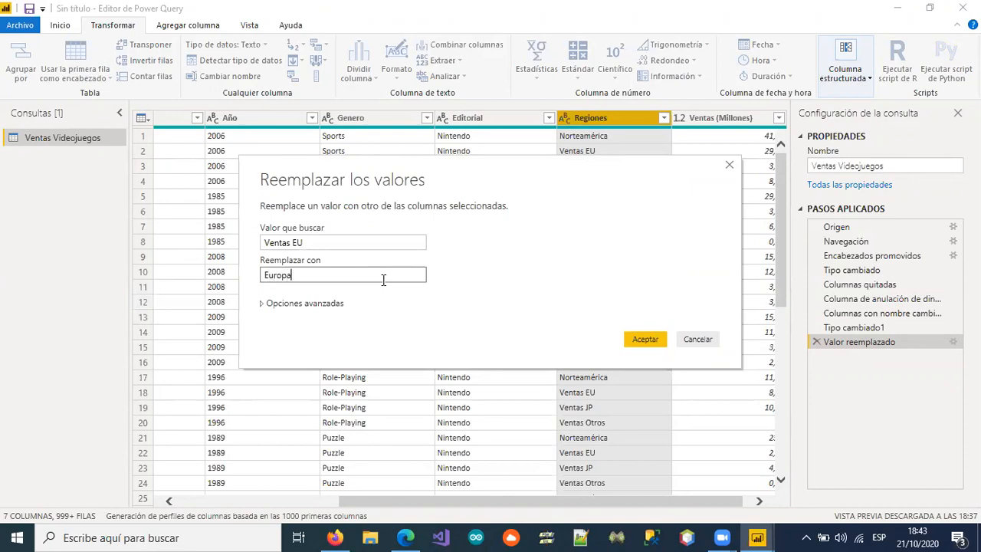
left_click(627, 341)
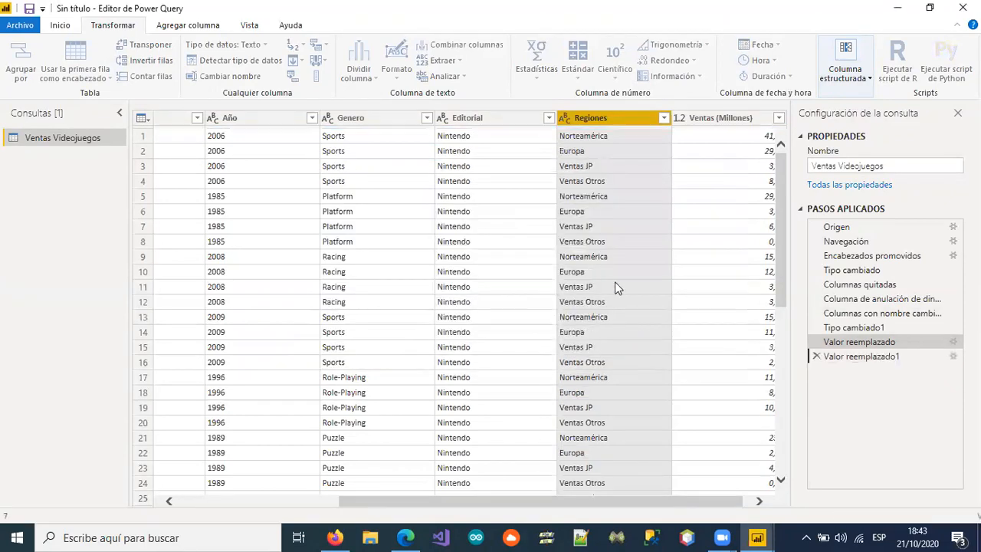
Replace the value Ventas JP with Japón in the Regiones column
right_click(591, 118)
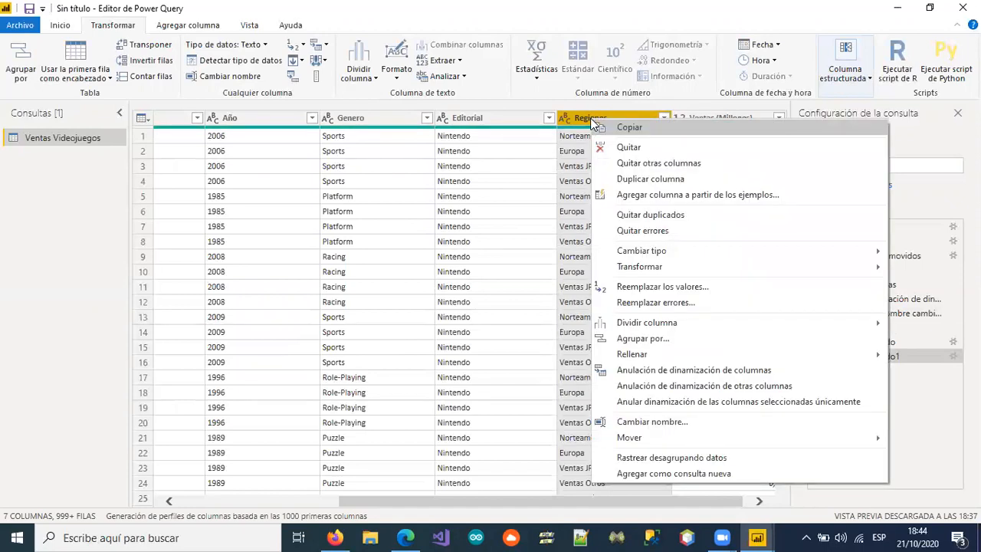
left_click(624, 288)
type("Ventas ")
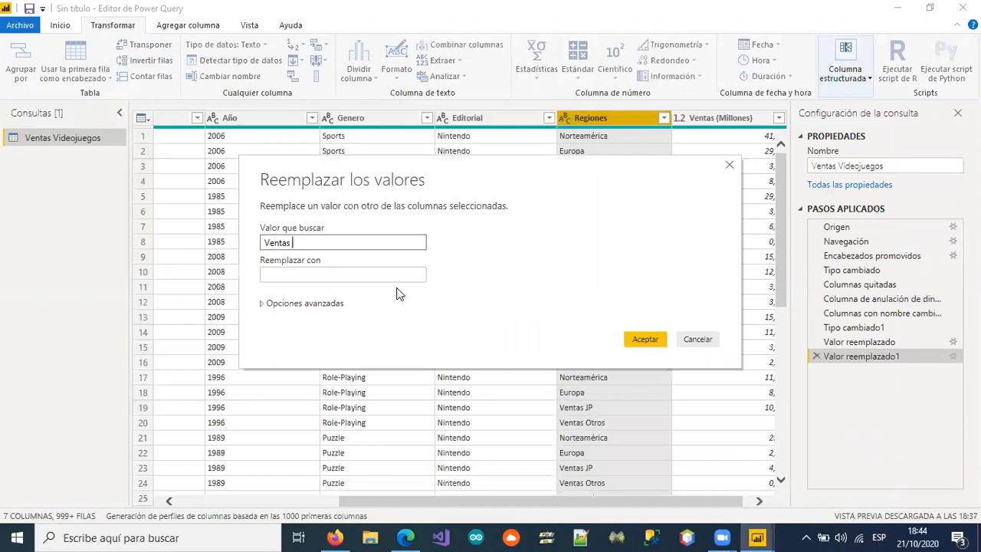
type("JP")
left_click(378, 276)
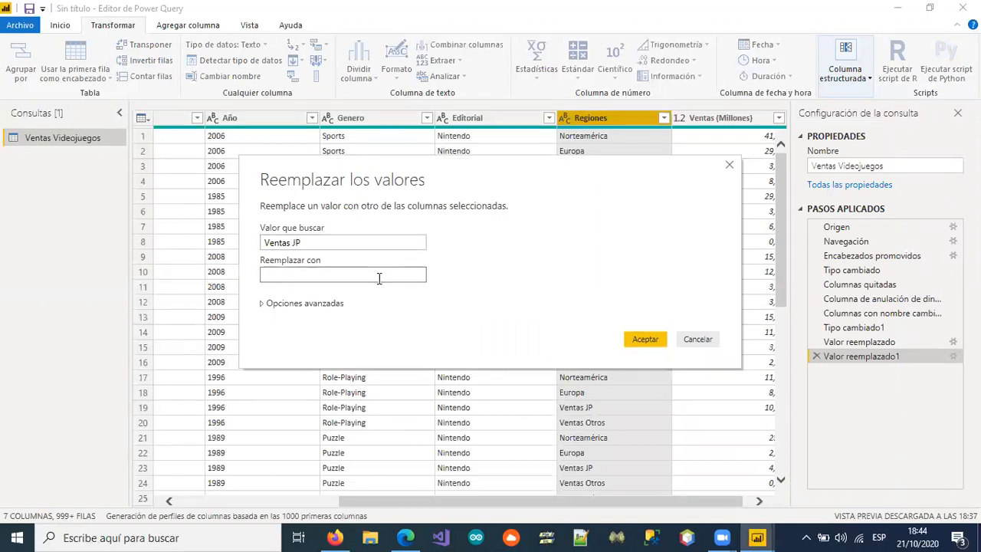
type("Japón")
left_click(643, 339)
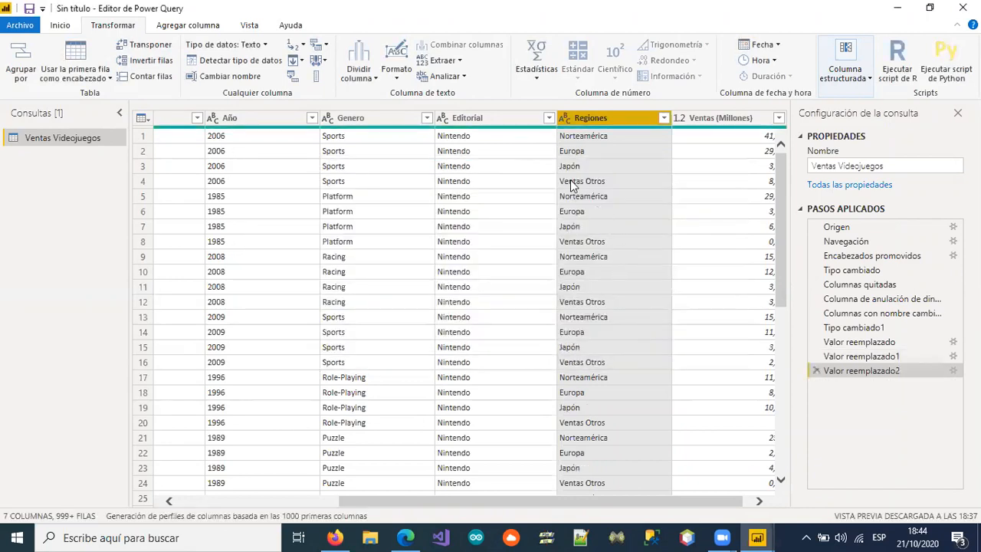
Replace the value Ventas Otros with Otros in the Regiones column
right_click(583, 119)
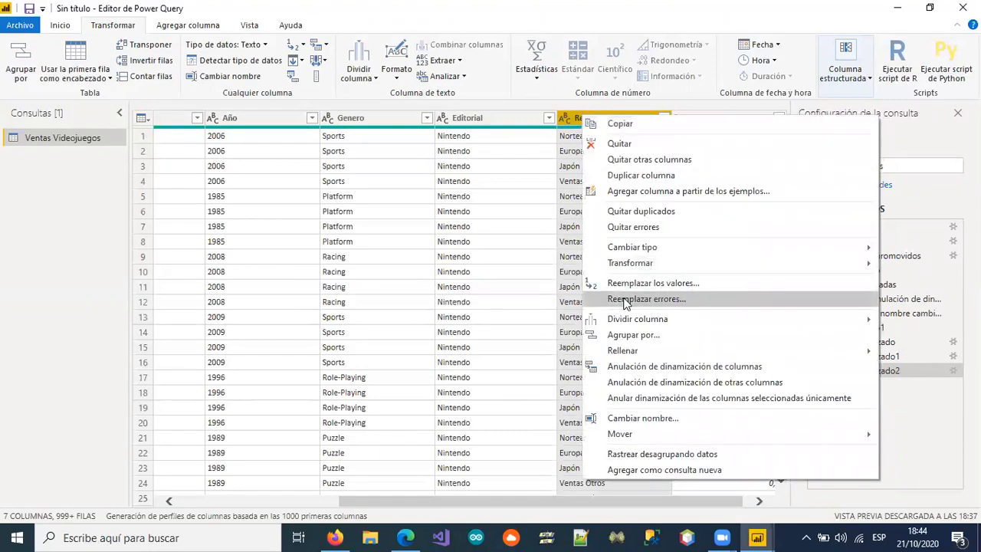
left_click(617, 283)
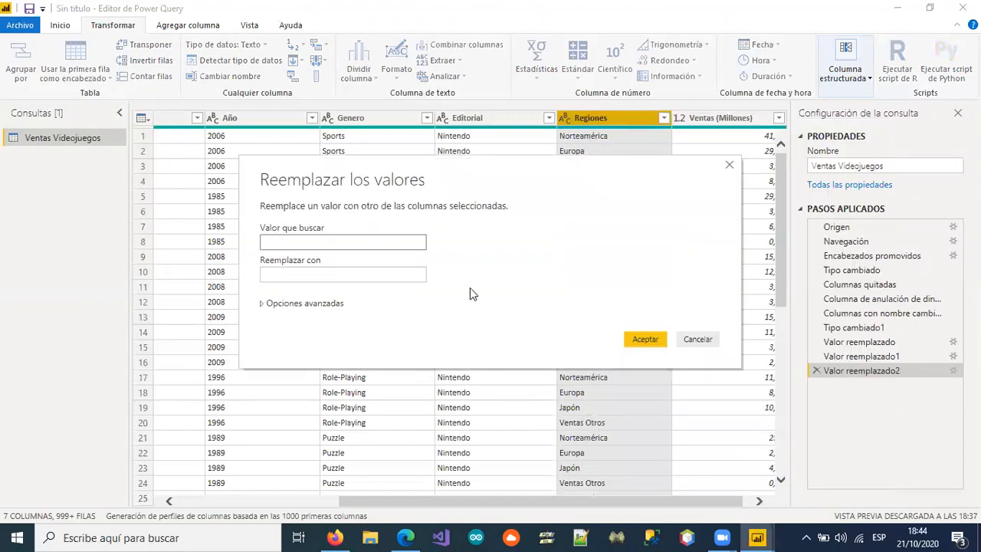
type("Ventas Otros")
left_click(385, 278)
type("Otroas")
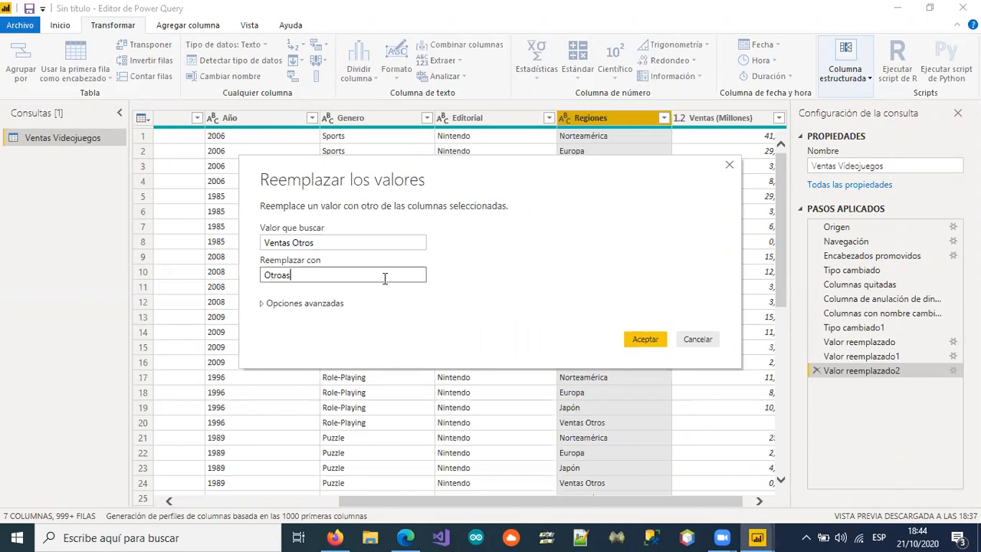
key("BackSpace")
key("BackSpace")
type("s")
left_click(638, 342)
scroll(650, 370, "down", 6)
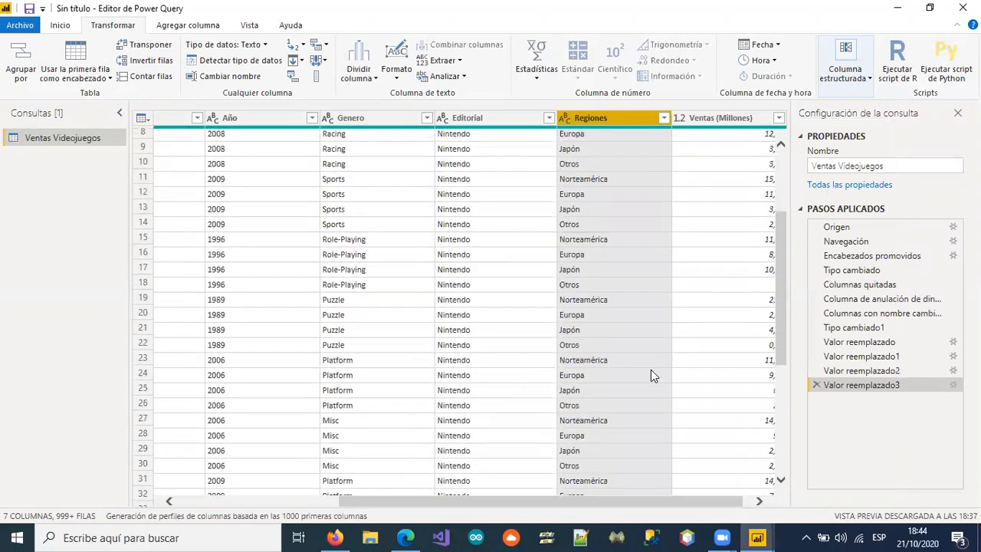
scroll(651, 370, "down", 3)
scroll(651, 369, "up", 9)
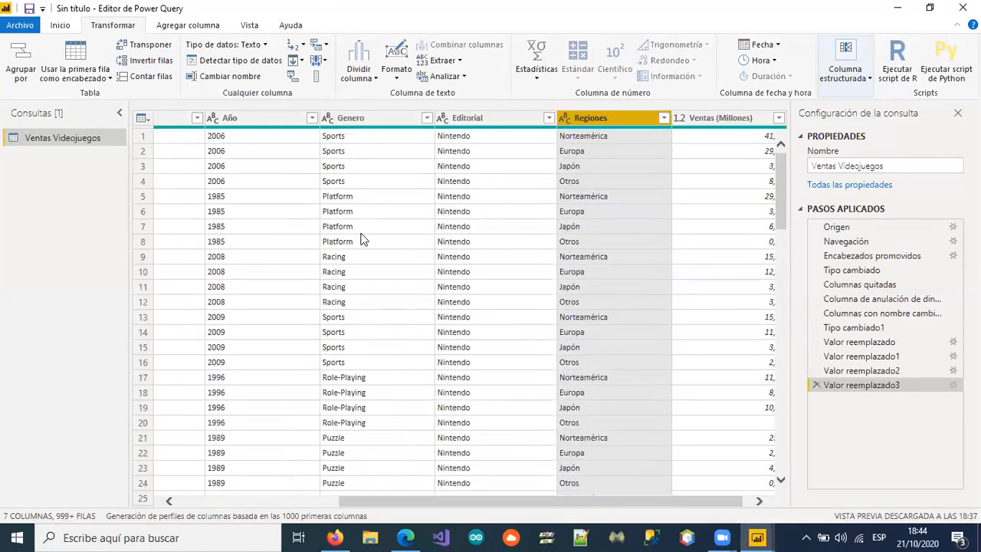
Close the query editor and apply the query changes to the data model
left_click_drag(527, 499, 343, 464)
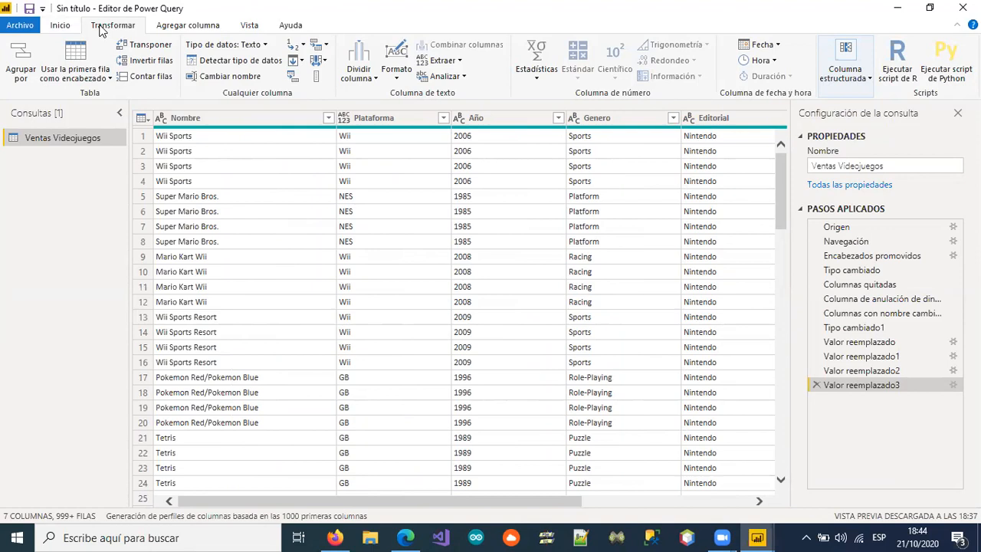
left_click(62, 28)
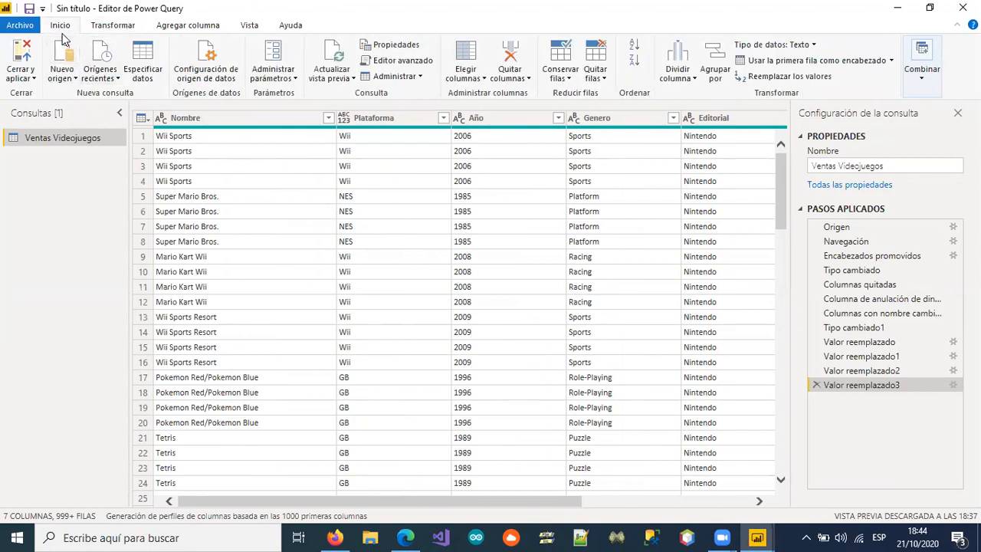
left_click(23, 60)
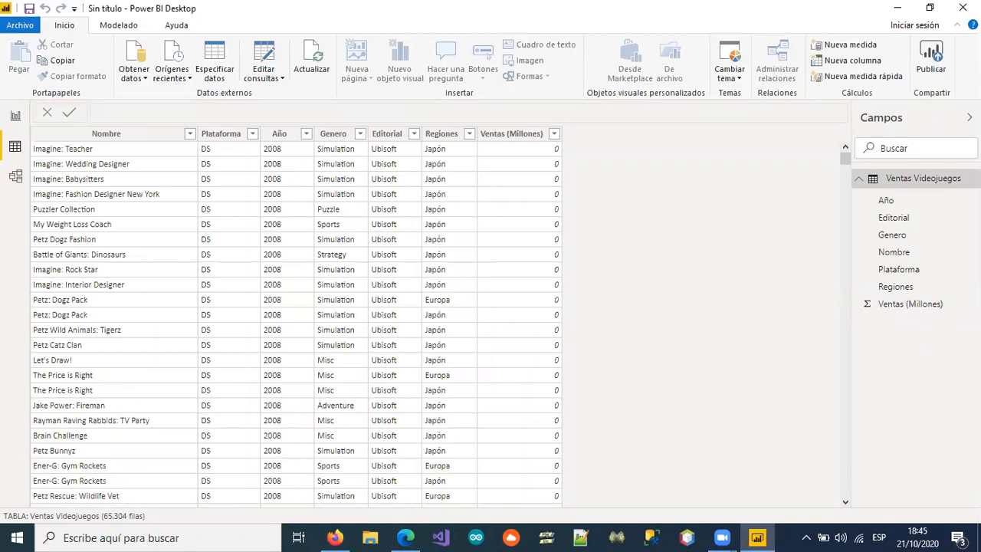
Review the Ventas Videojuegos table in the model diagram, shifting its card toward the centre, and check the loaded data and the report canvas
left_click(16, 177)
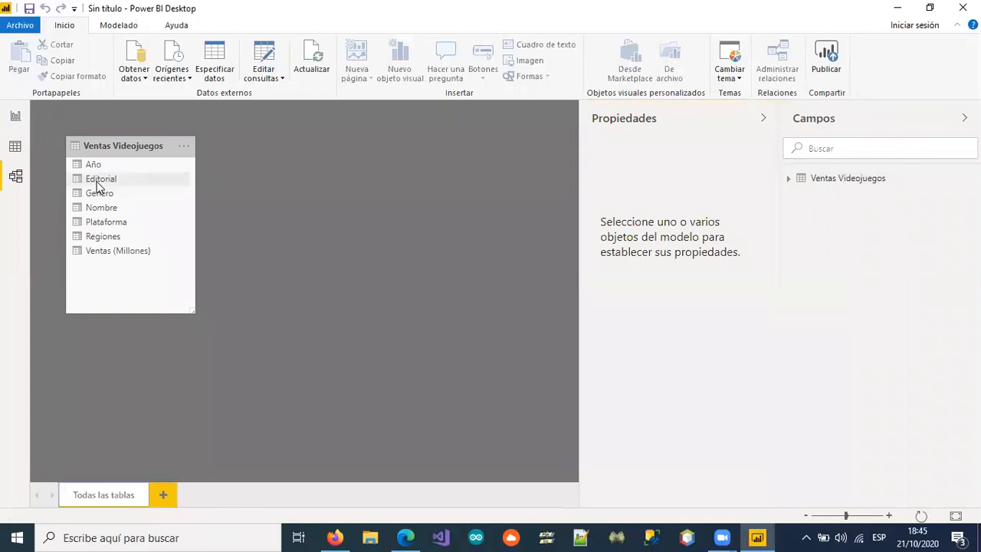
left_click_drag(105, 147, 219, 192)
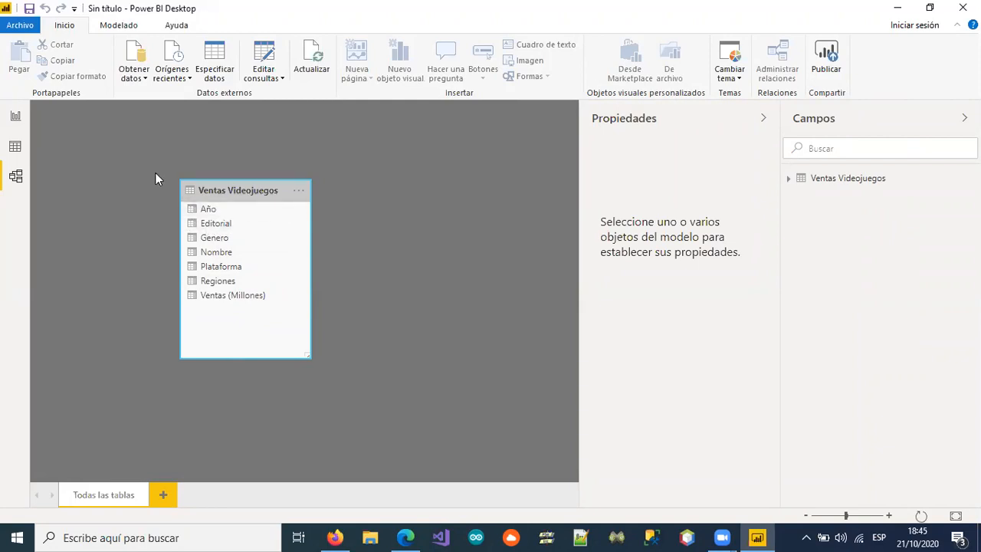
left_click(15, 147)
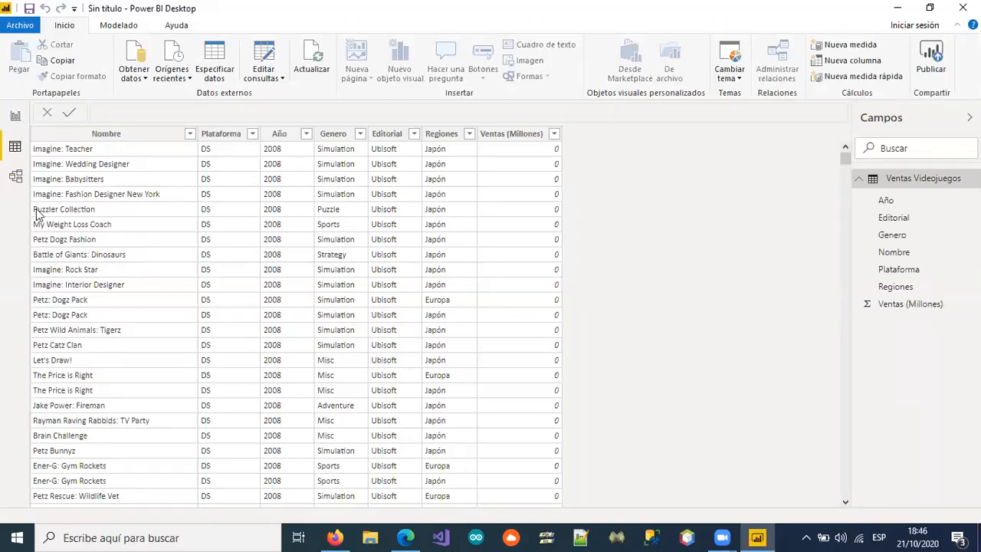
left_click(13, 117)
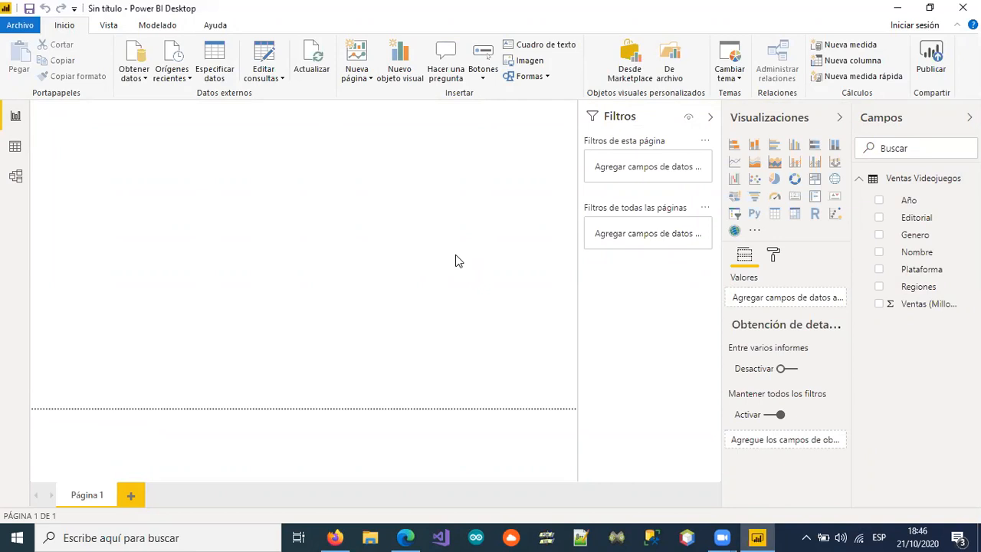
left_click(15, 146)
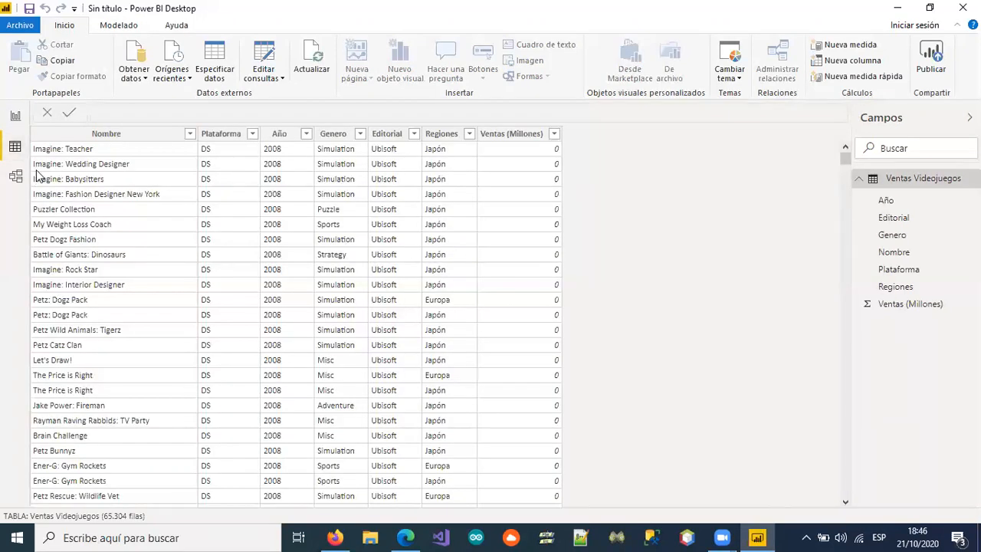
Add a table visual with Nombre, Año and Ventas (Millones) to the report page, and enlarge it until all three columns fit
left_click(15, 115)
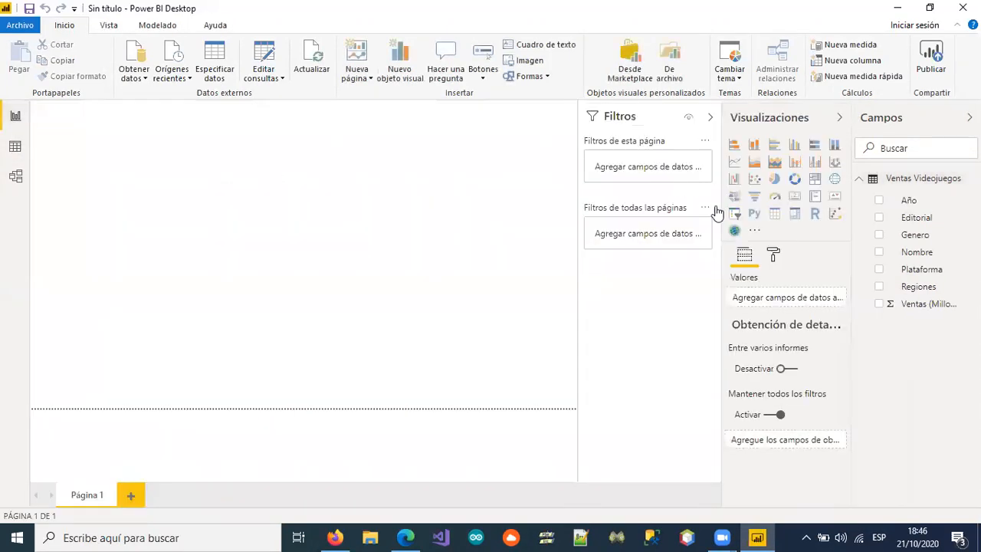
left_click(774, 218)
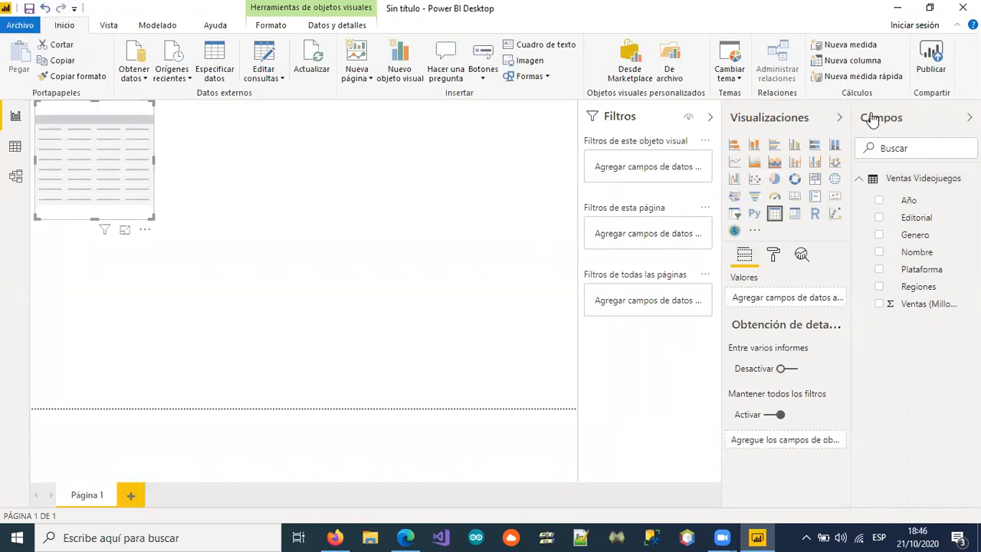
left_click(879, 254)
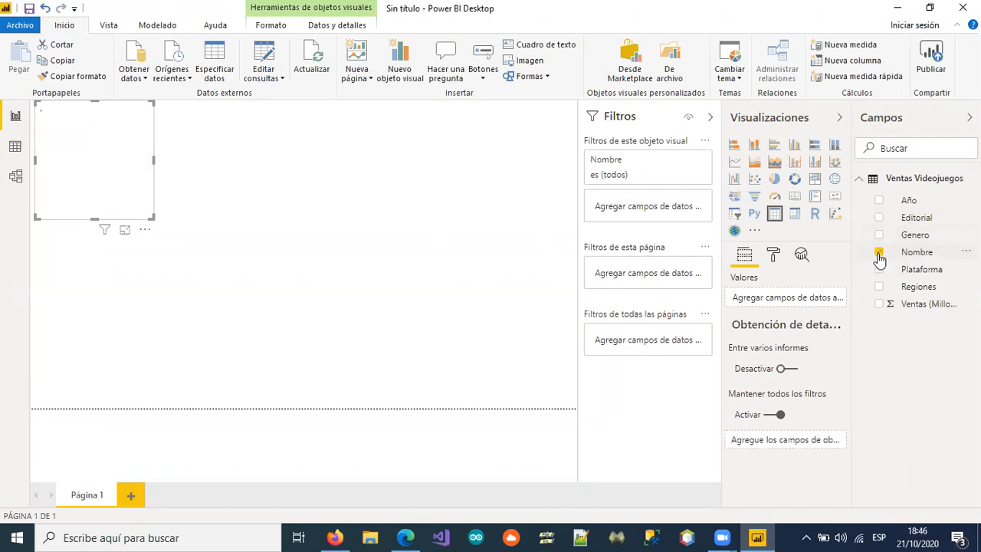
left_click(880, 201)
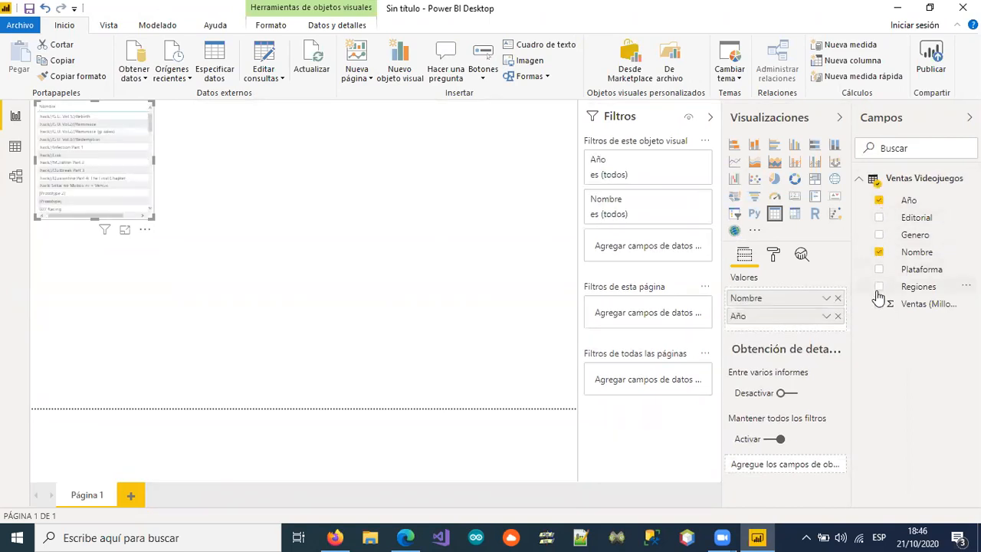
left_click(879, 304)
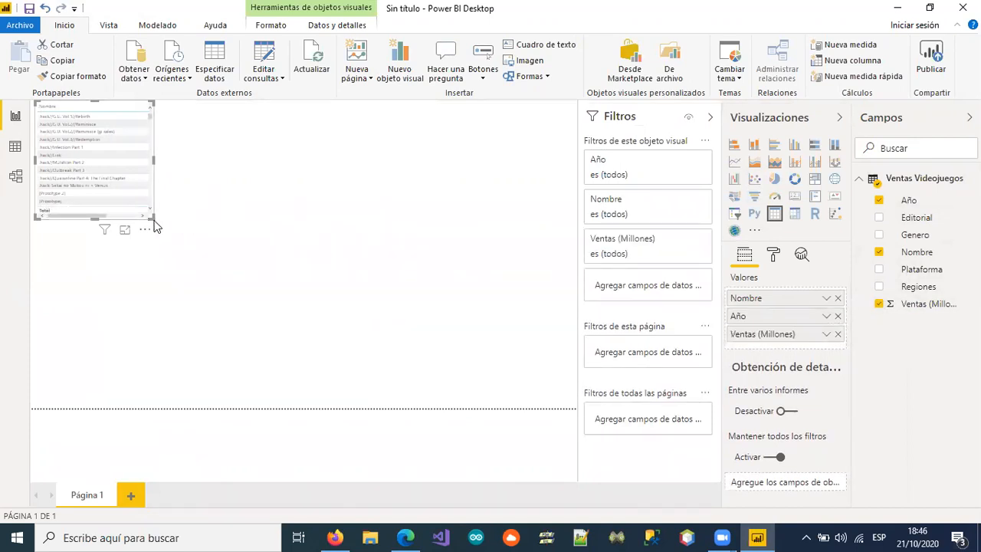
left_click_drag(154, 218, 217, 239)
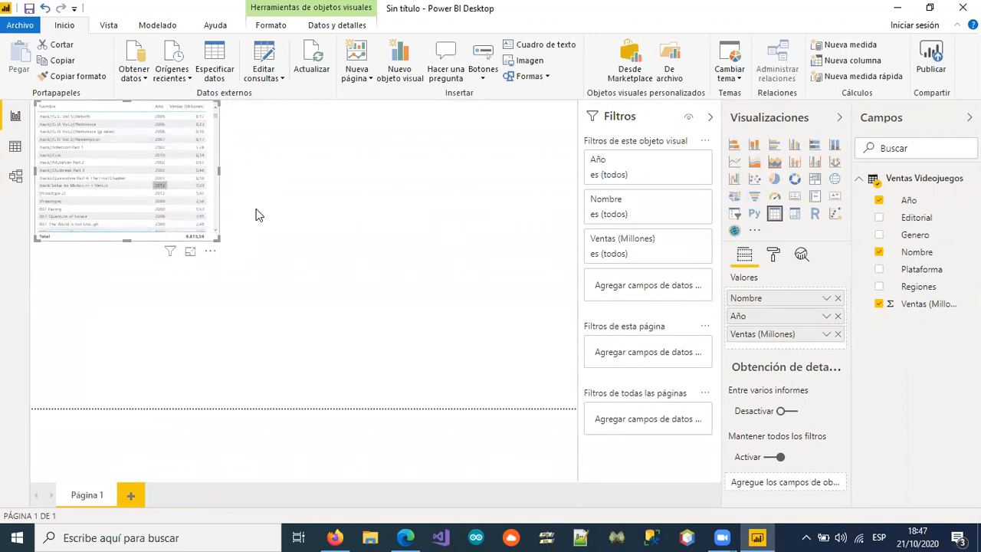
left_click(327, 220)
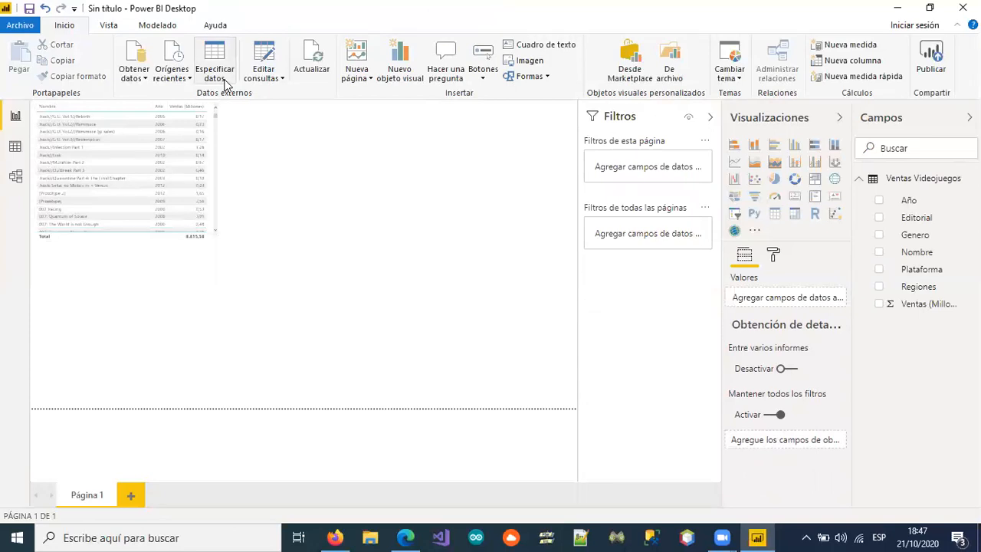
Show the report page at actual size, and sort the table visual by Nombre in ascending order while checking its columns
left_click(107, 26)
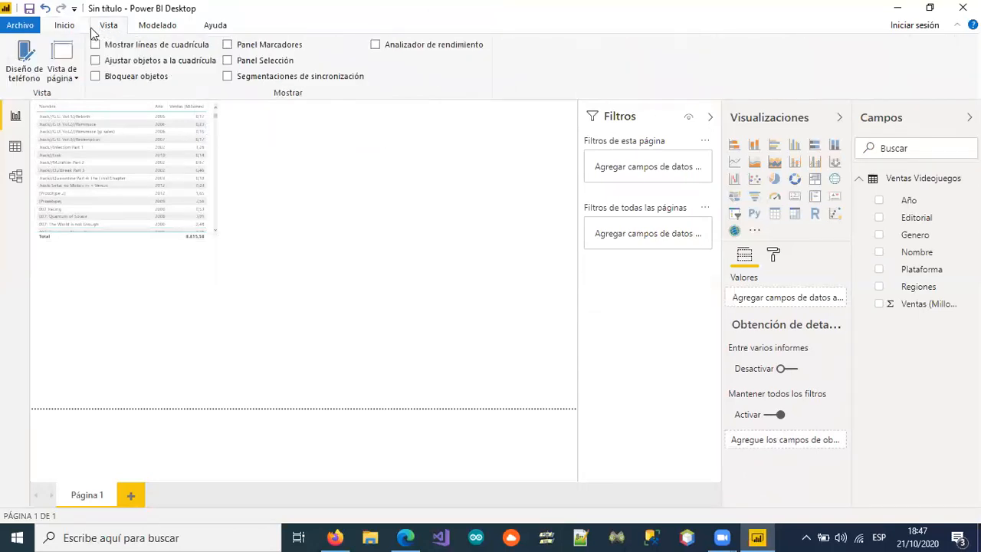
left_click(71, 76)
left_click(89, 164)
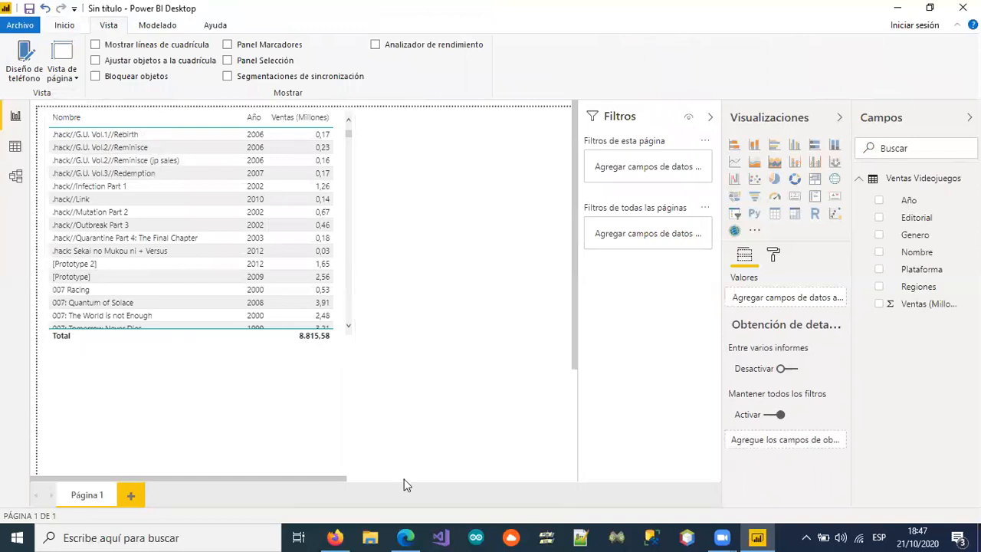
mouse_move(342, 484)
left_mouse_down()
mouse_move(477, 480)
mouse_move(423, 470)
mouse_move(337, 481)
left_mouse_up()
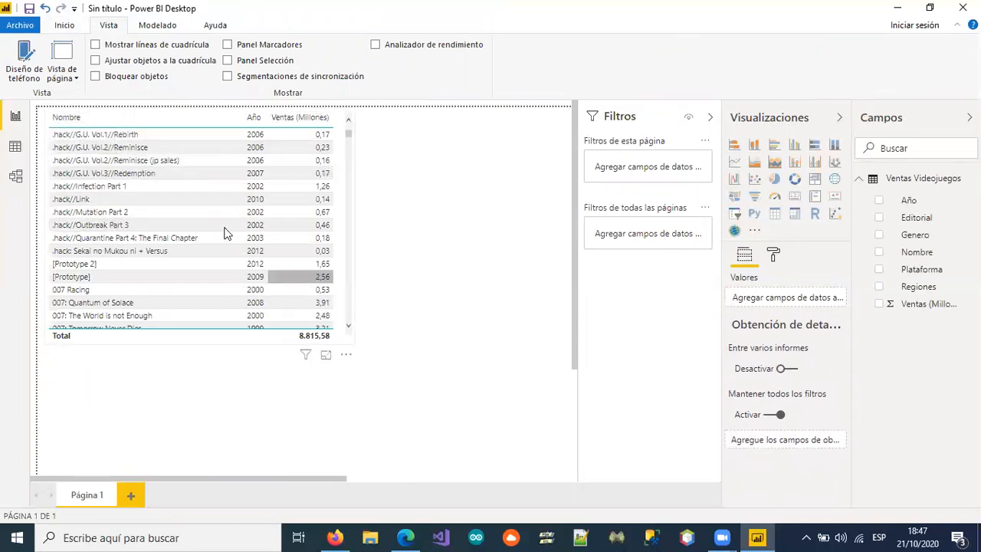
left_click(56, 124)
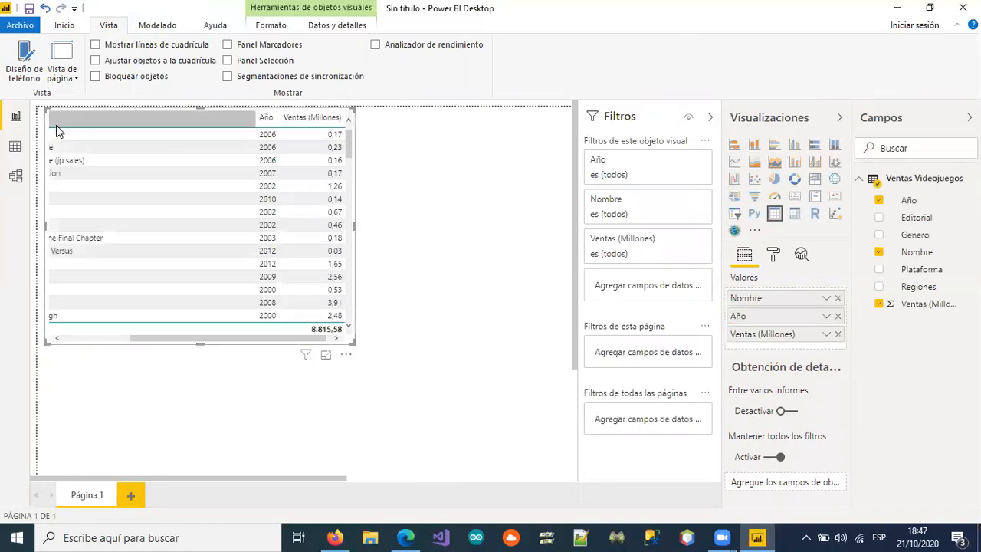
left_click_drag(140, 334, 32, 342)
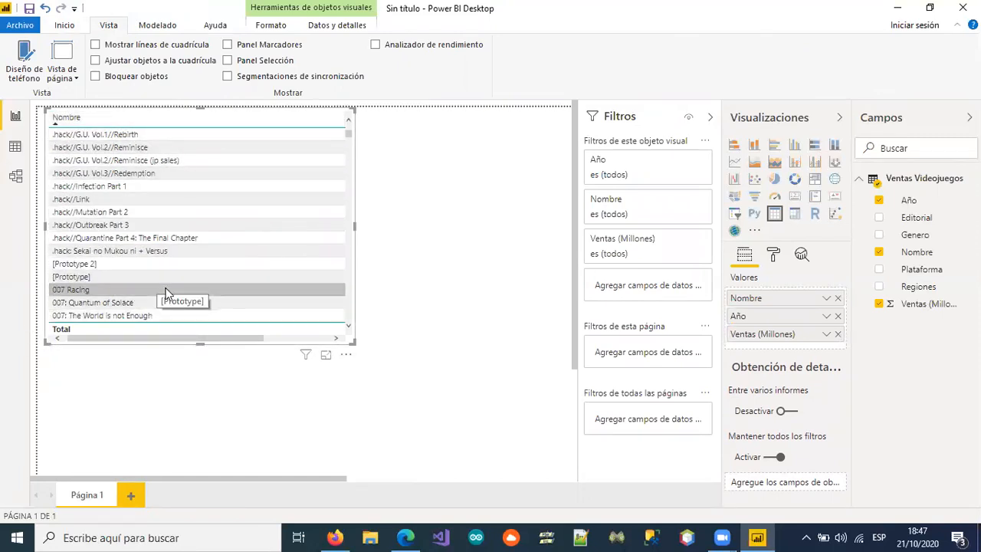
left_click_drag(185, 342, 320, 354)
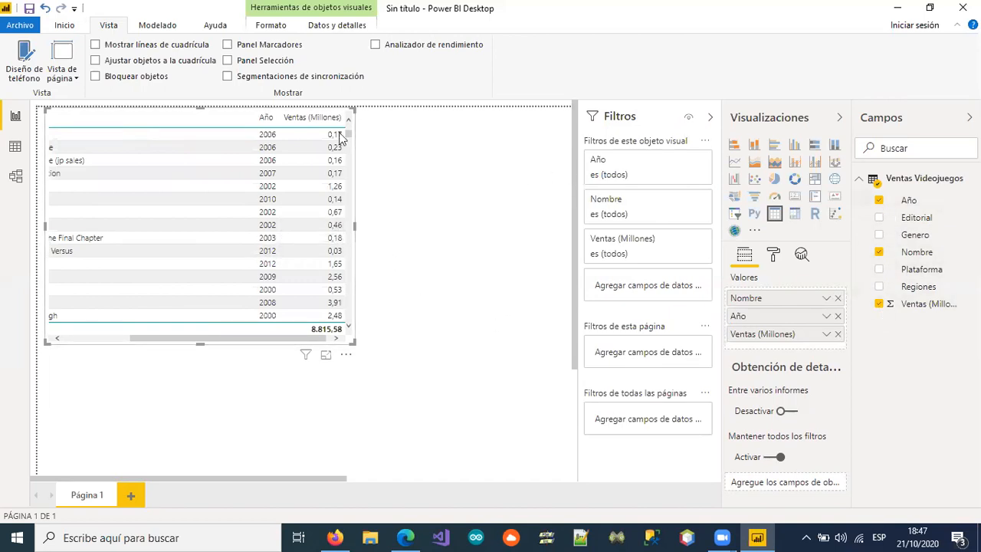
Set the page view back to fit to page and deselect the table visual
left_click(68, 77)
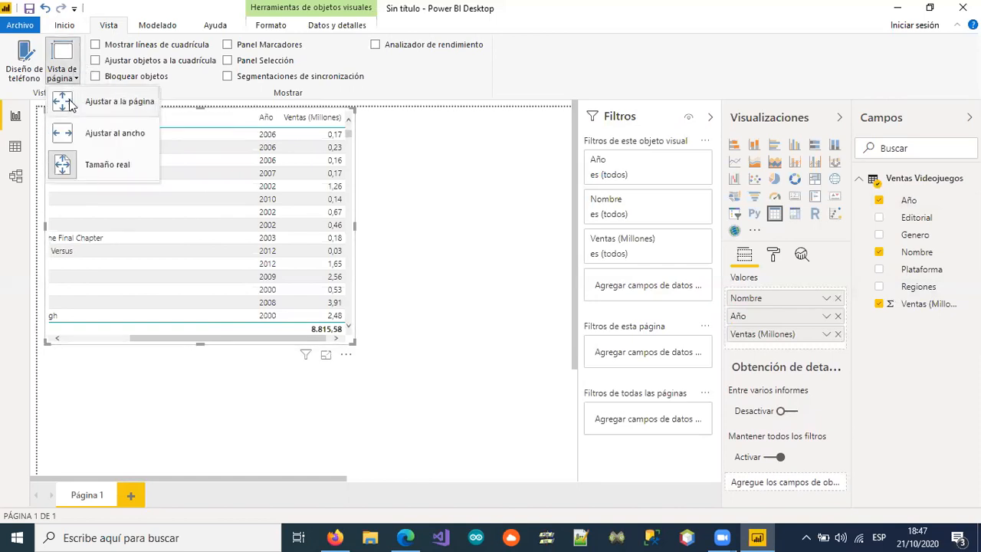
left_click(69, 99)
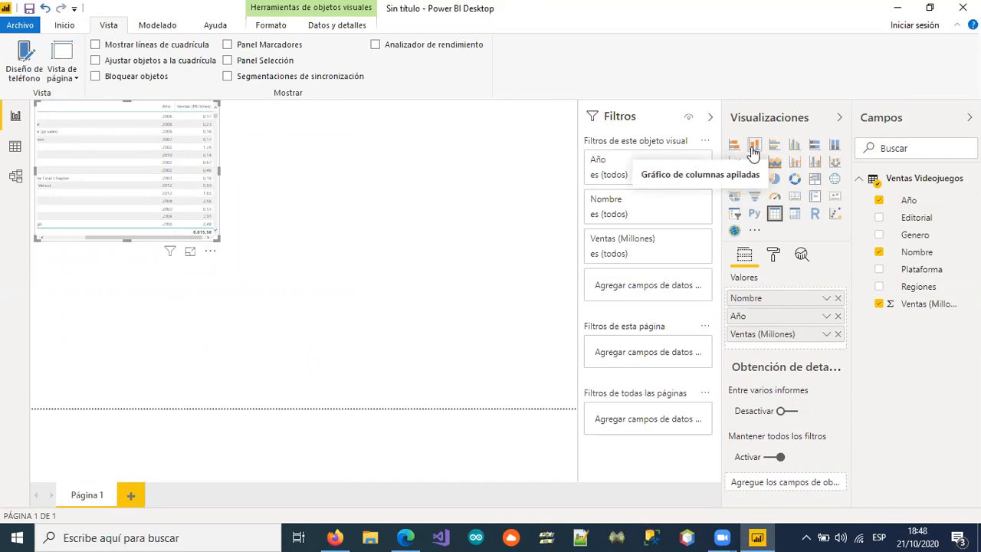
left_click(364, 241)
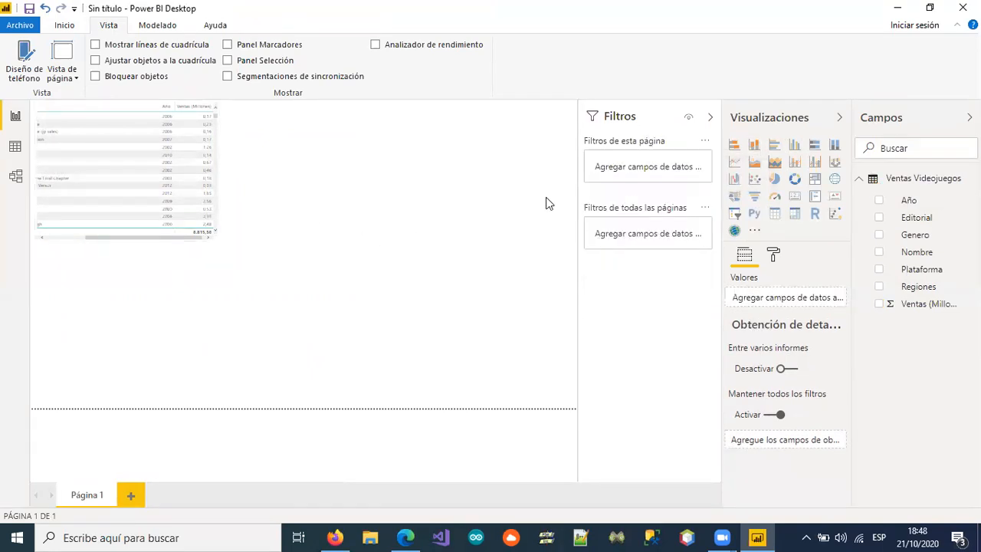
left_click(152, 182)
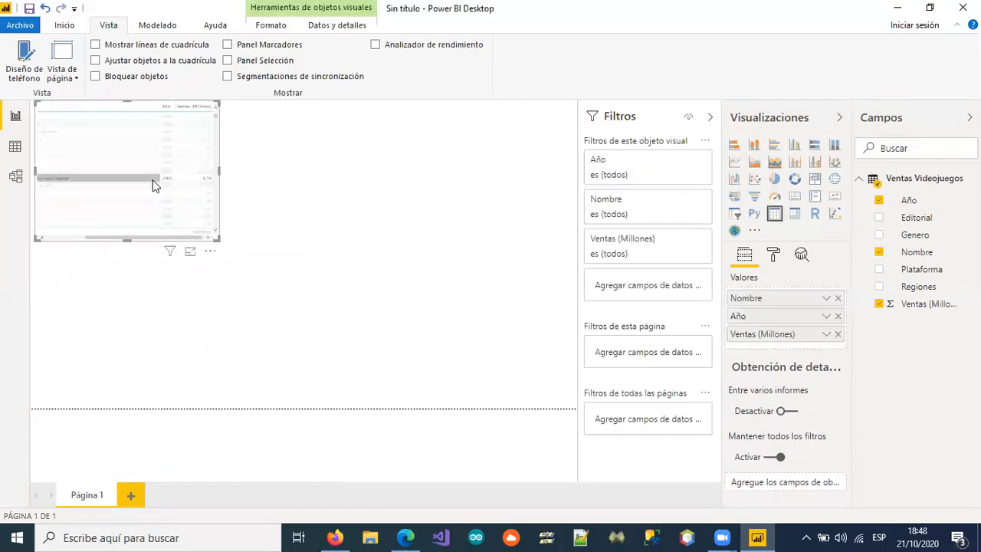
left_click(149, 182)
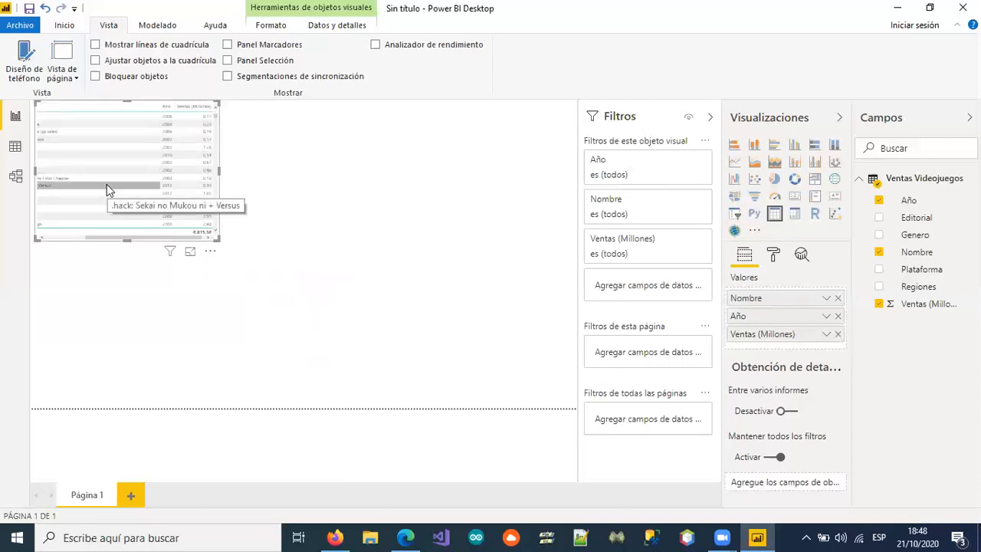
left_click(317, 212)
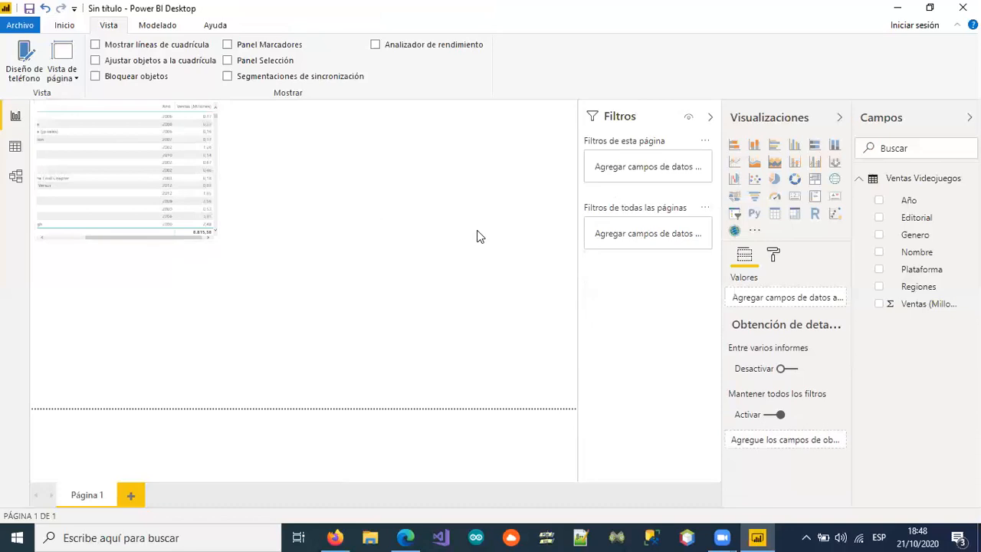
Add a stacked column chart to the report page, enlarge it horizontally and place it beside the table visual without overlapping it
left_click(754, 145)
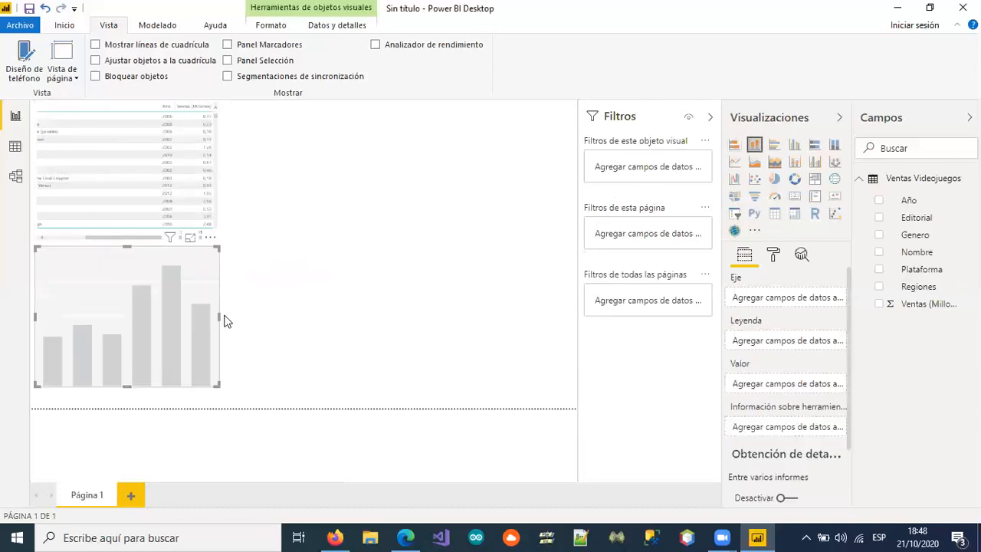
left_click_drag(217, 315, 447, 345)
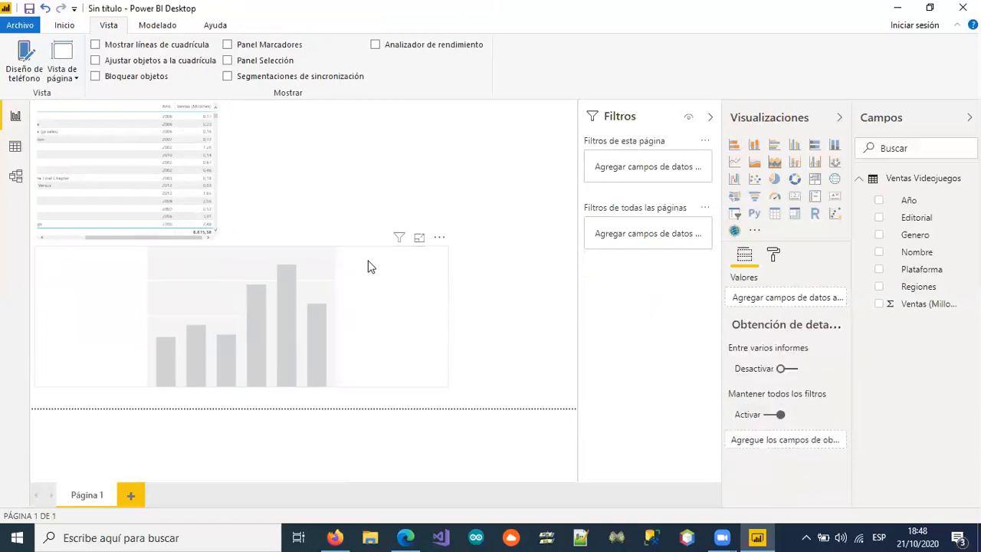
left_click_drag(373, 266, 501, 219)
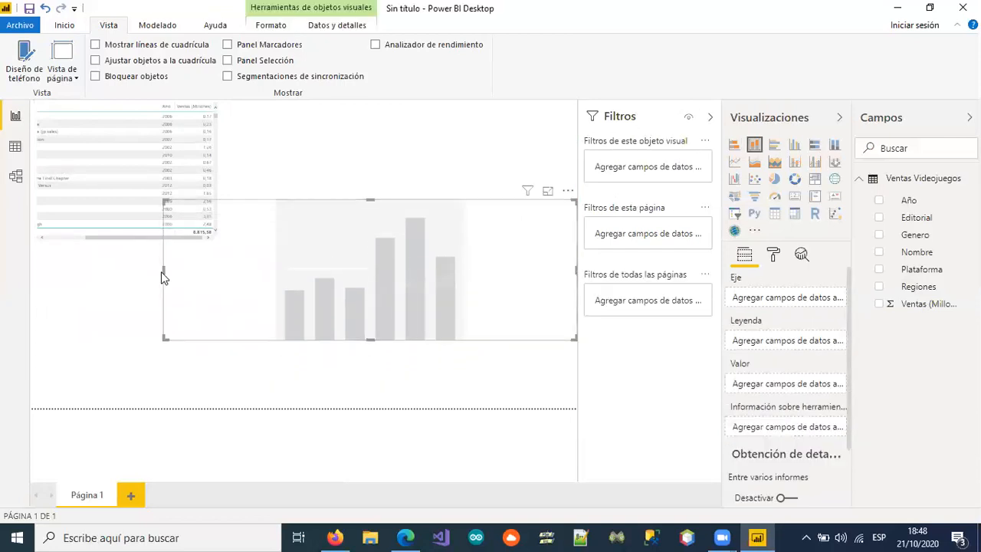
left_click_drag(165, 270, 227, 271)
left_click_drag(265, 220, 259, 138)
left_click_drag(258, 144, 268, 152)
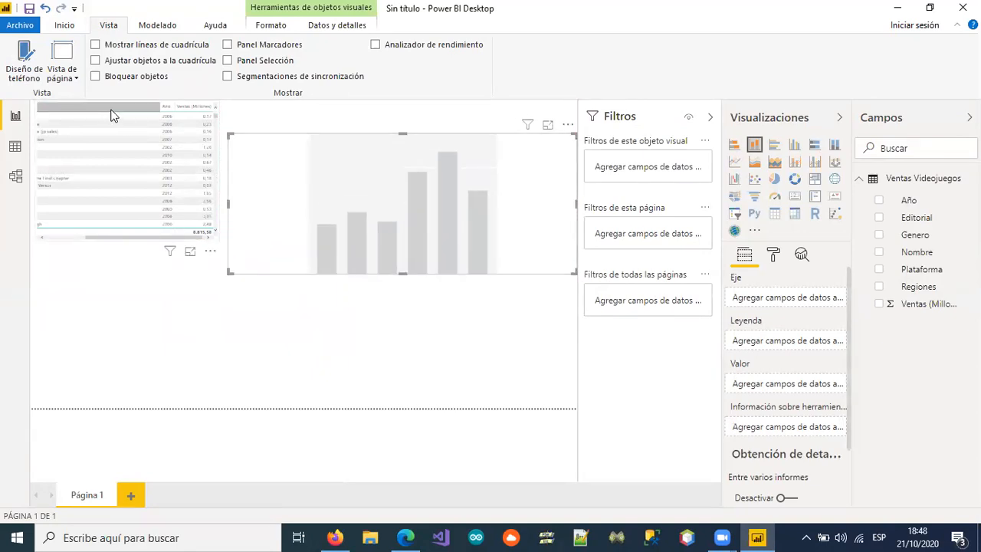
Move the table visual down so that its upper edge lines up with the empty column chart
left_click(114, 107)
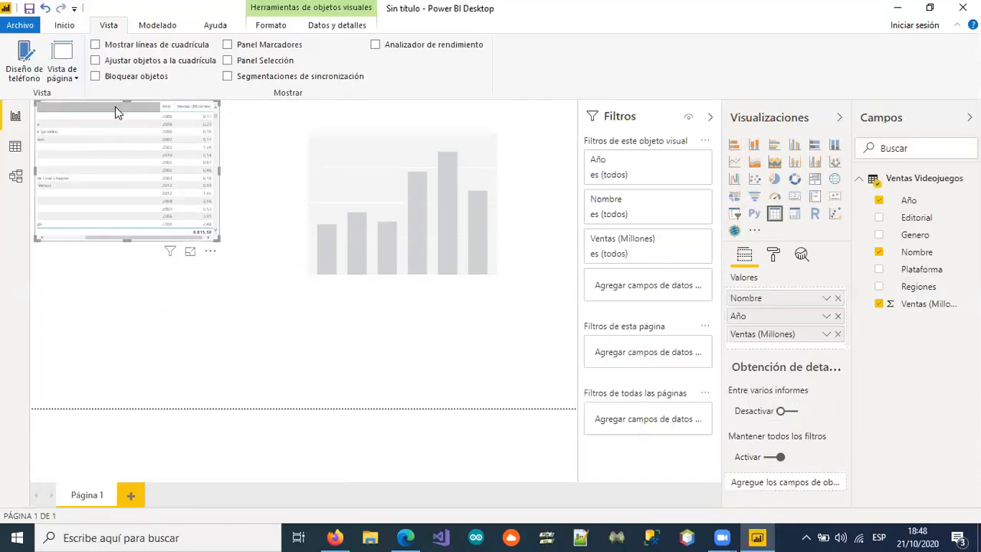
left_click(114, 107)
left_click(106, 105)
left_click(96, 351)
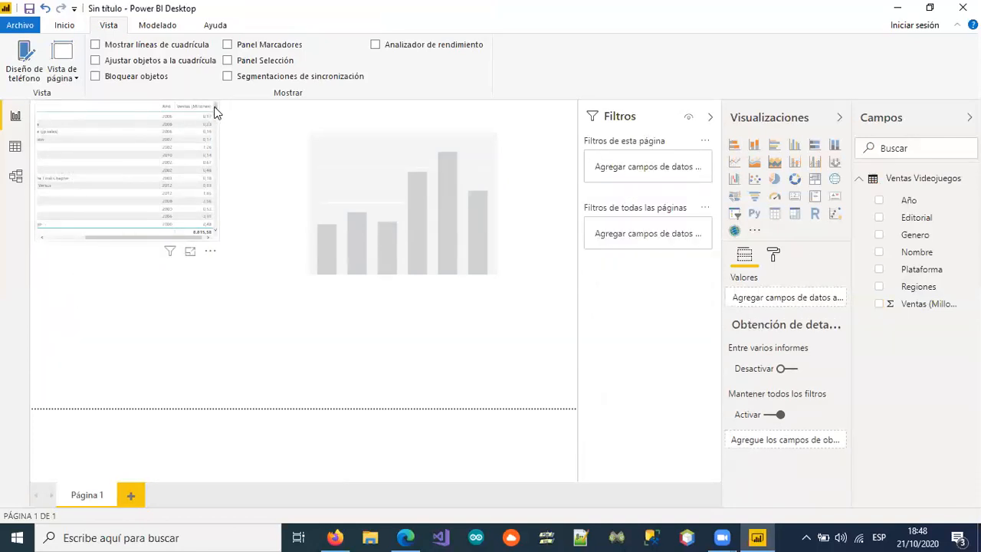
left_click(184, 111)
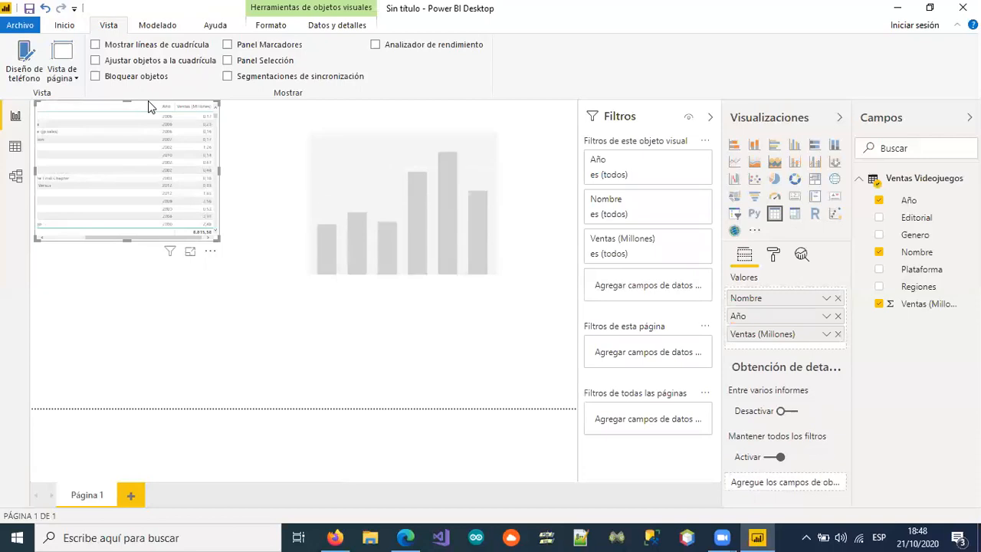
left_click_drag(148, 105, 147, 140)
Trim the left edge of the empty column chart slightly and widen the table visual toward it
left_click(302, 199)
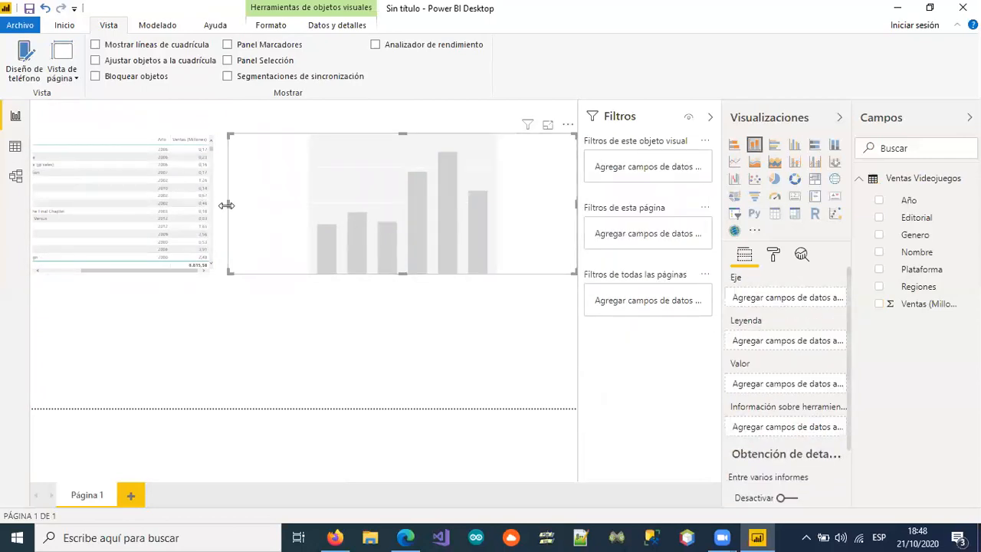
left_click_drag(232, 208, 237, 208)
left_click(201, 209)
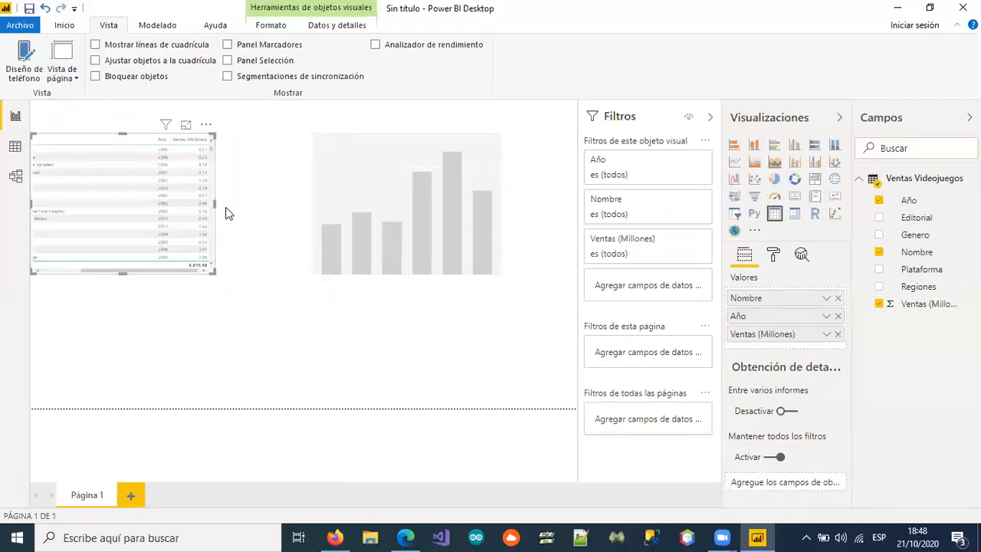
left_click_drag(213, 205, 252, 208)
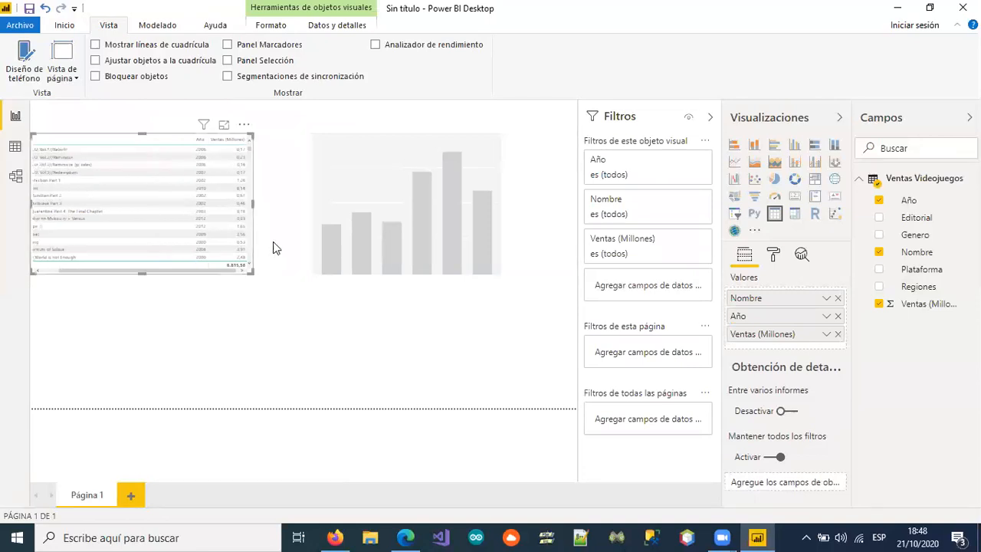
left_click(293, 215)
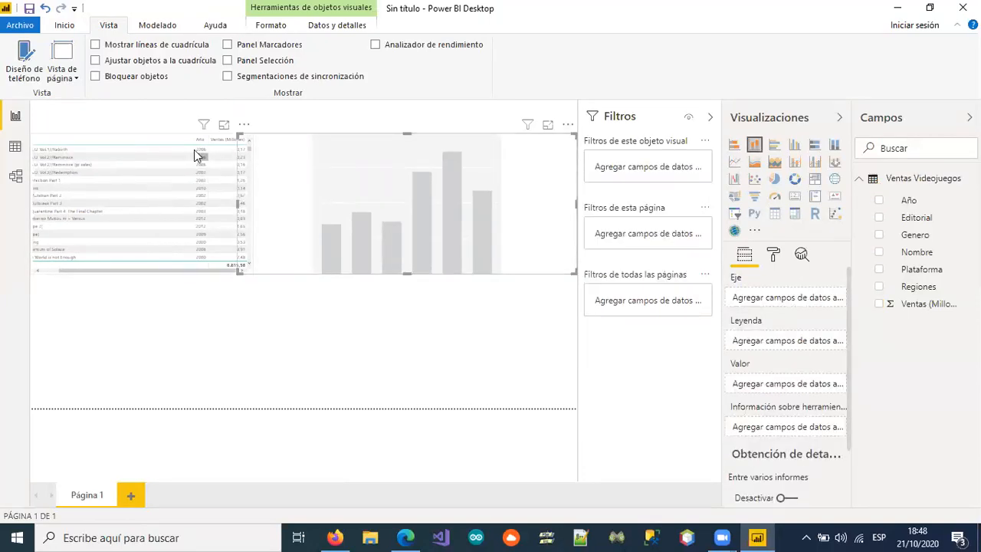
Sort the table visual by Nombre in descending order and narrow it slightly
left_click(145, 145)
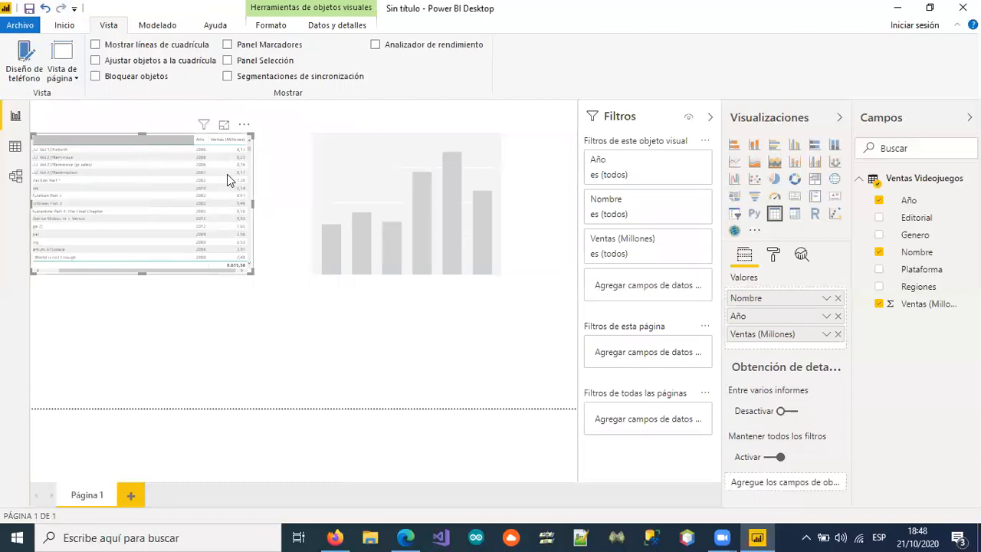
left_click_drag(253, 205, 248, 205)
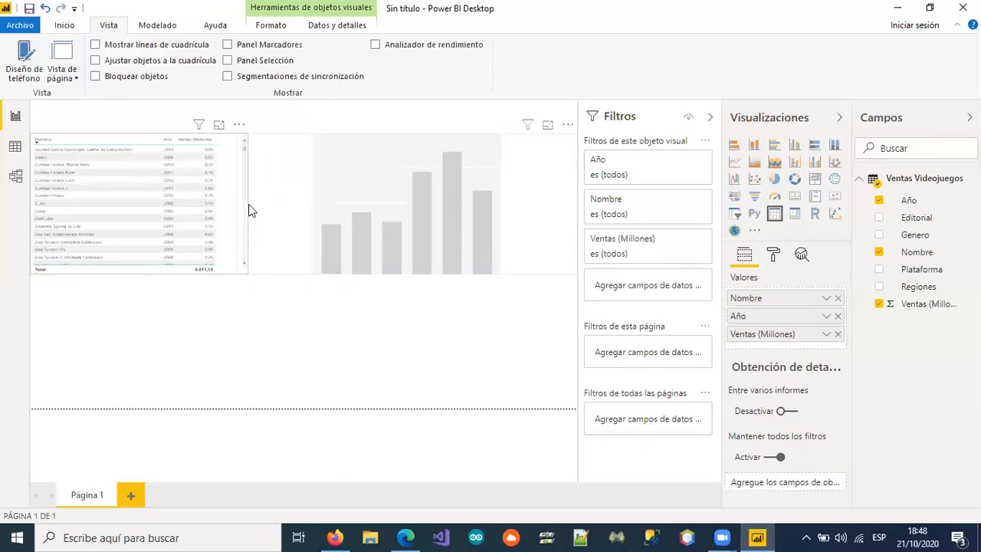
left_click(299, 330)
Plot Ventas (Millones) by Año in the column chart and sort its columns by sales in ascending order
left_click(295, 205)
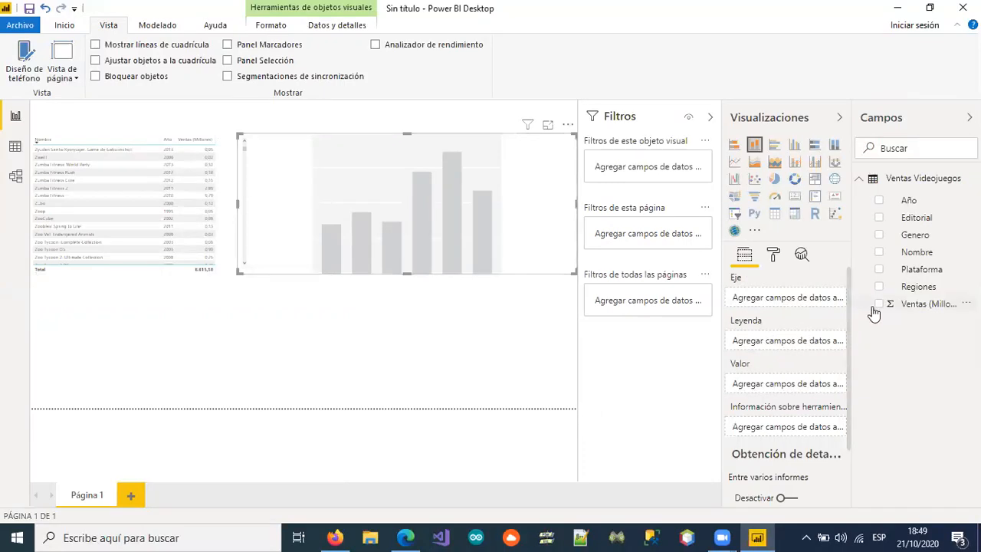
left_click(879, 201)
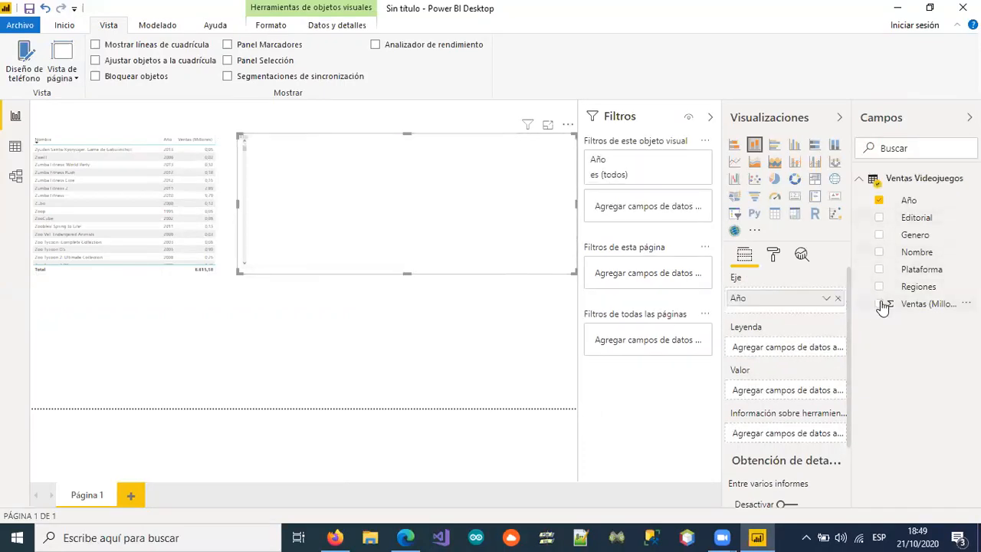
left_click(881, 305)
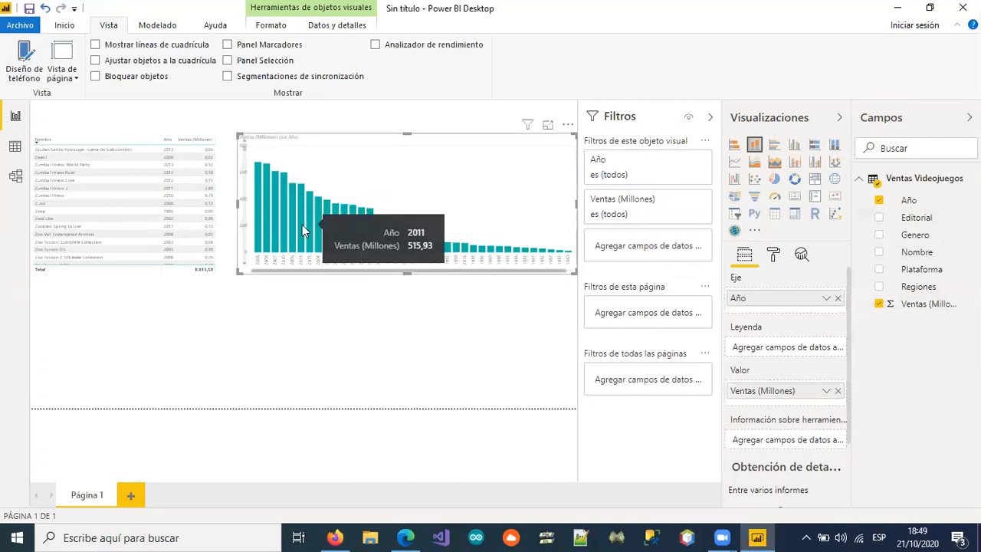
mouse_move(310, 218)
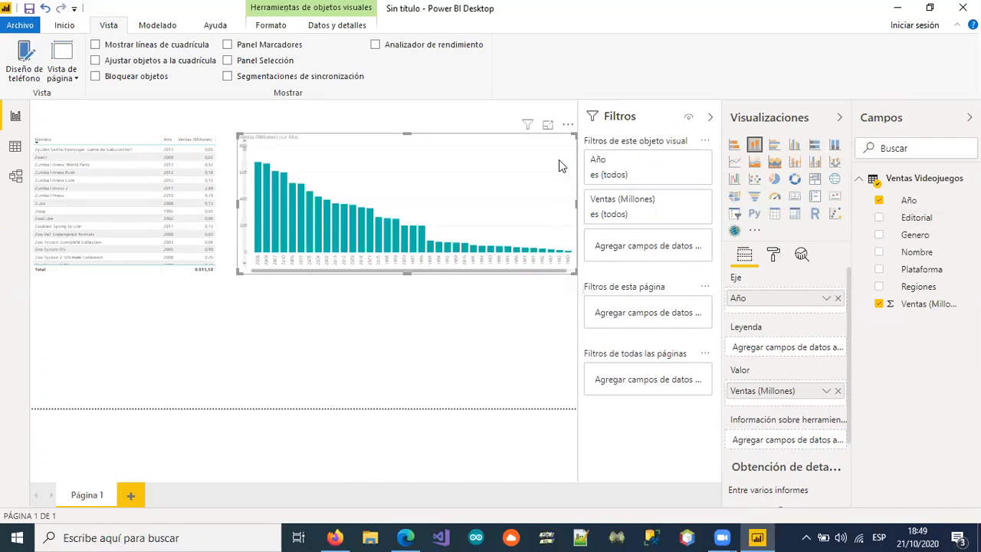
left_click(567, 126)
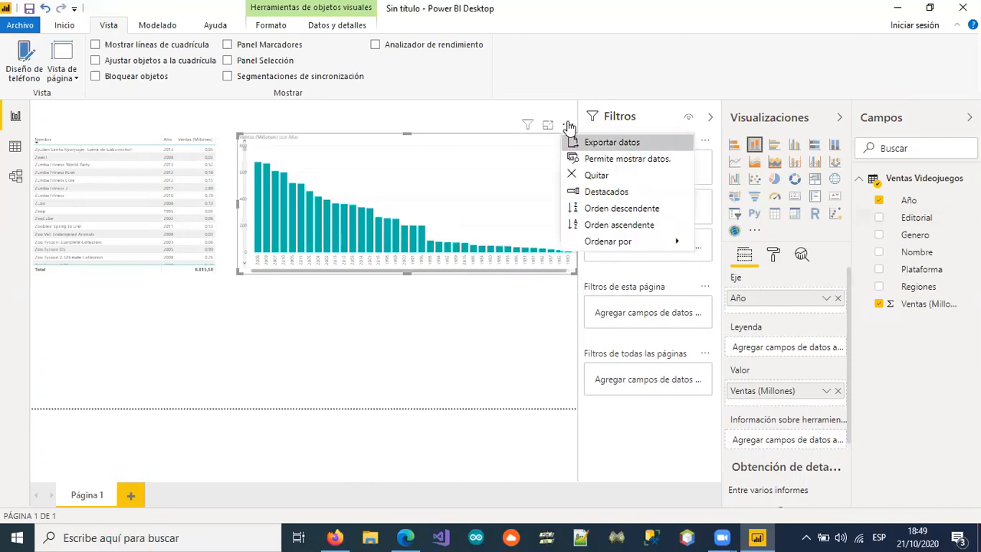
left_click(599, 226)
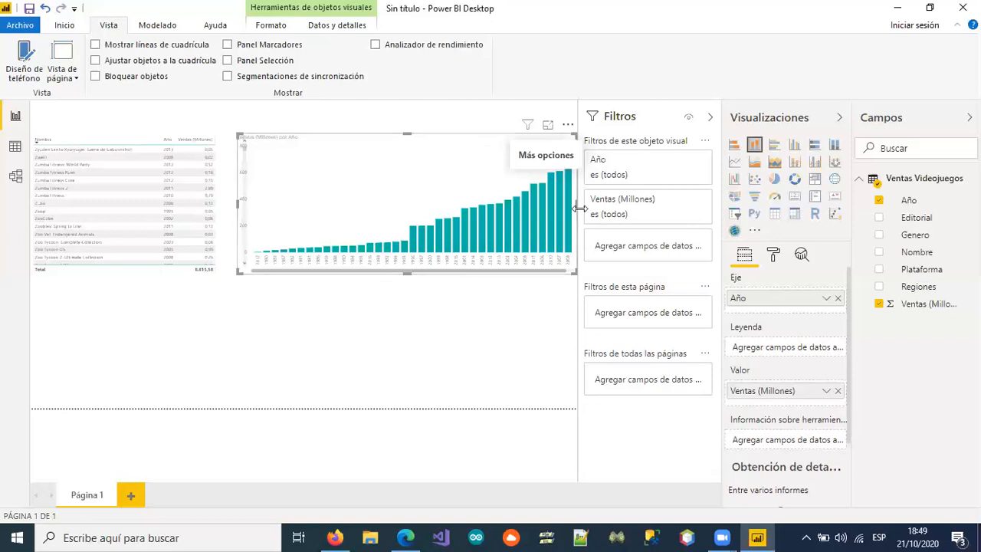
Collapse the Filtros pane to give the report page more room, and look through the years along the column chart
left_click(708, 117)
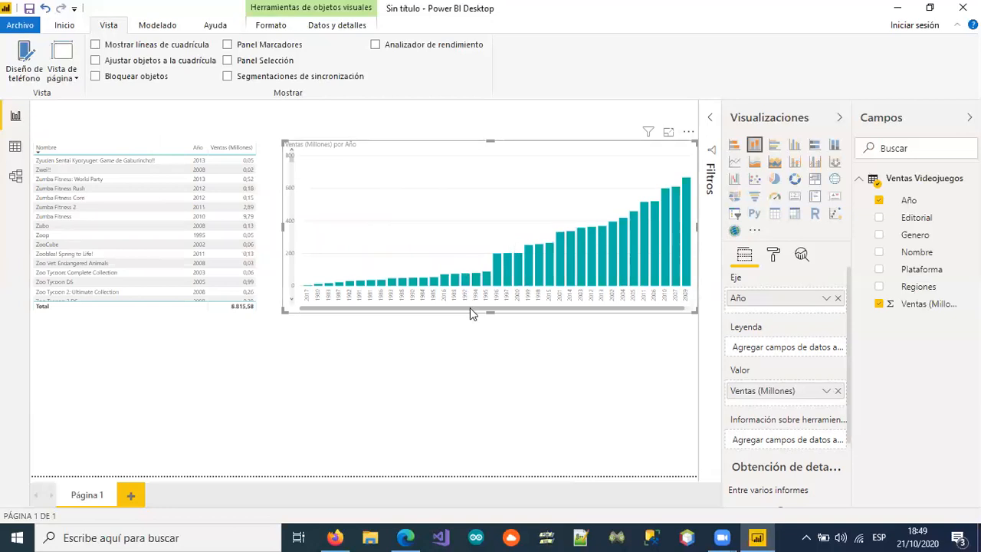
left_click_drag(470, 307, 529, 315)
left_click(529, 315)
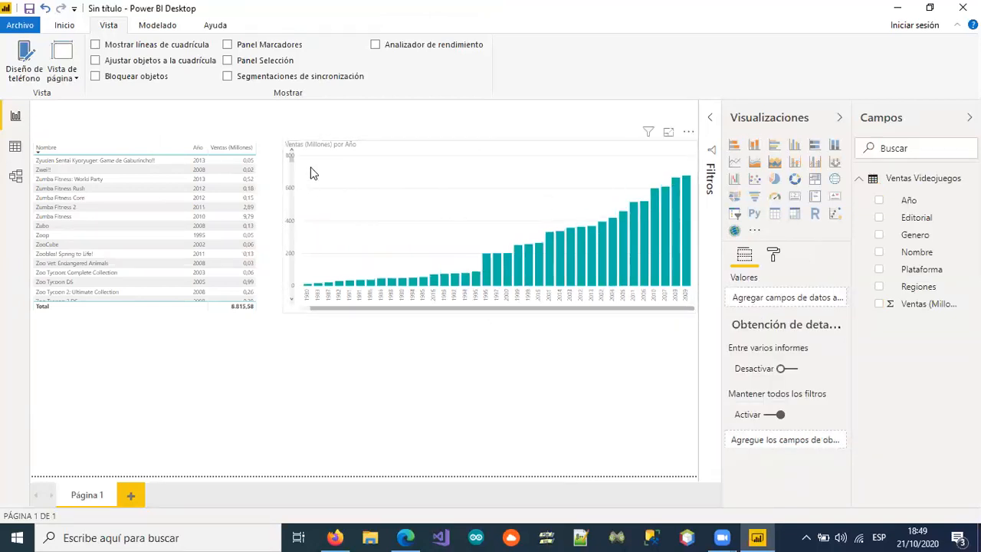
Sort the table visual by Nombre in ascending order and widen it slightly
left_click(409, 149)
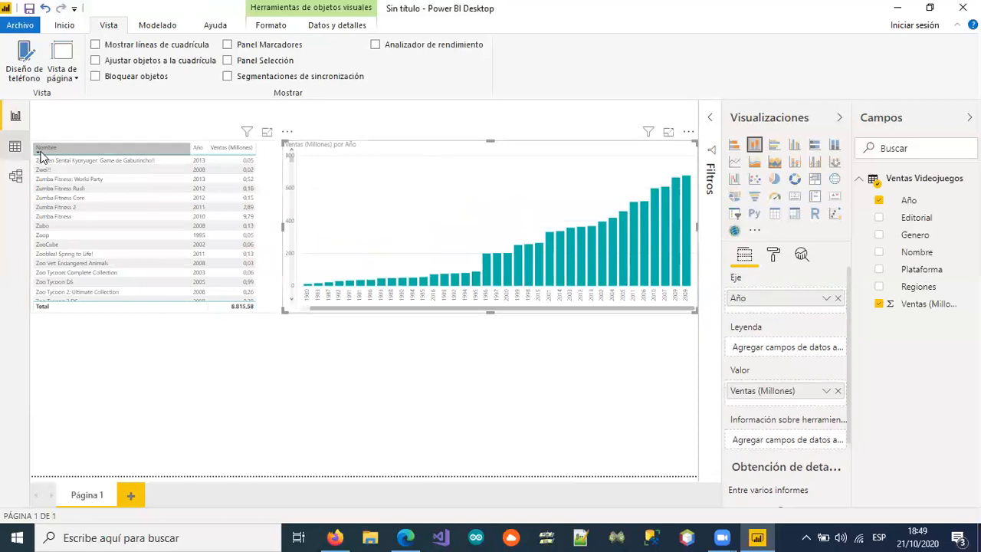
left_click(42, 155)
left_click(41, 152)
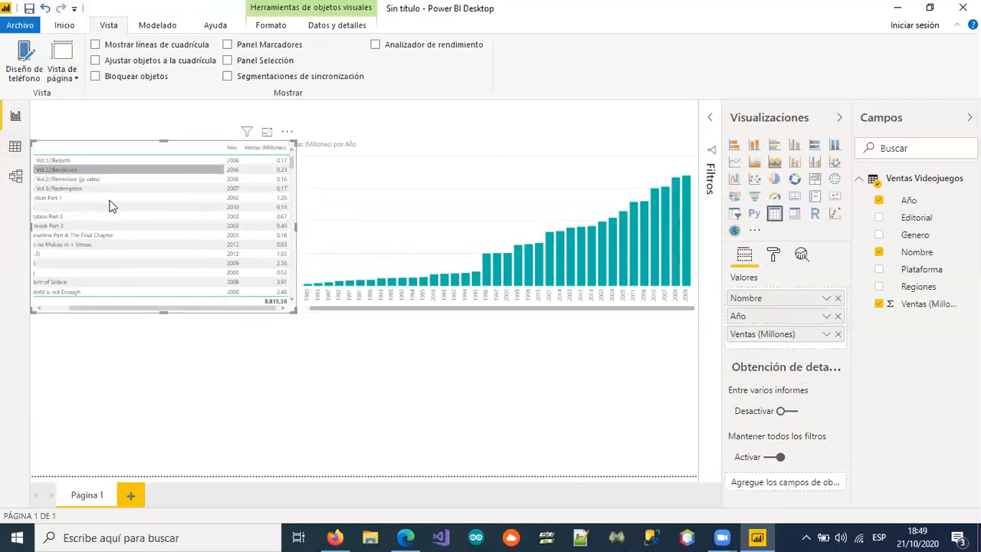
left_click_drag(136, 307, 38, 308)
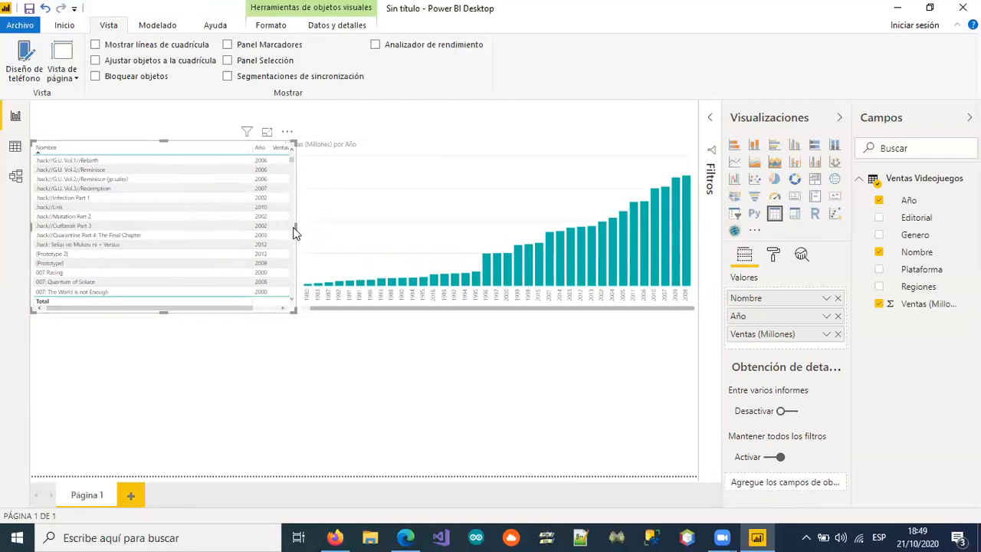
left_click_drag(300, 228, 302, 225)
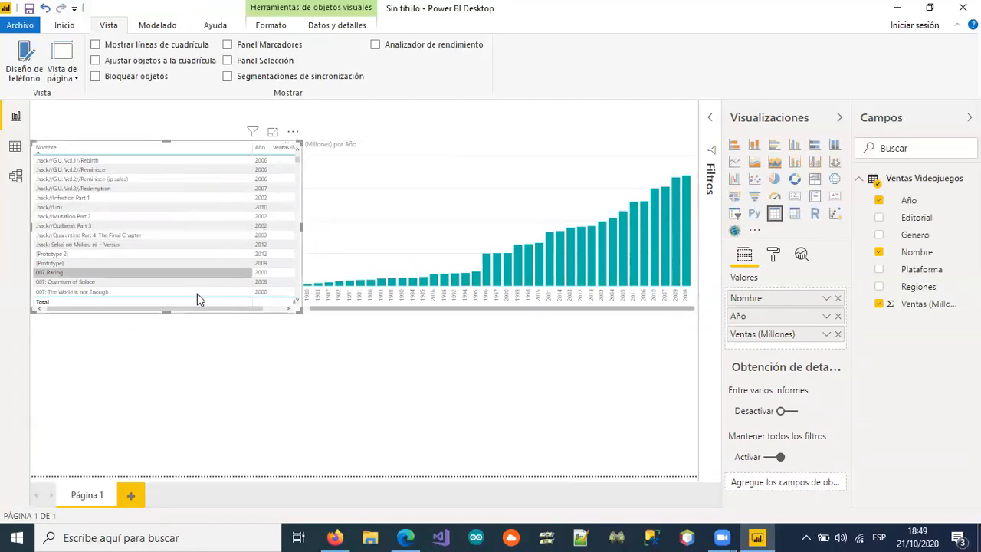
Narrow the column chart from its left edge until it clears the table visual, check its years, and deselect it
left_click(435, 149)
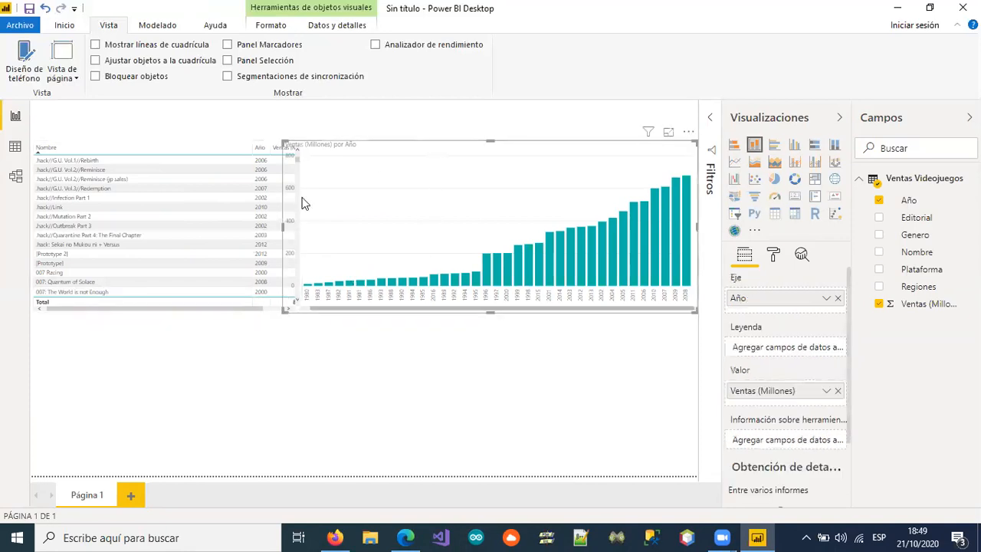
left_click_drag(291, 232, 309, 233)
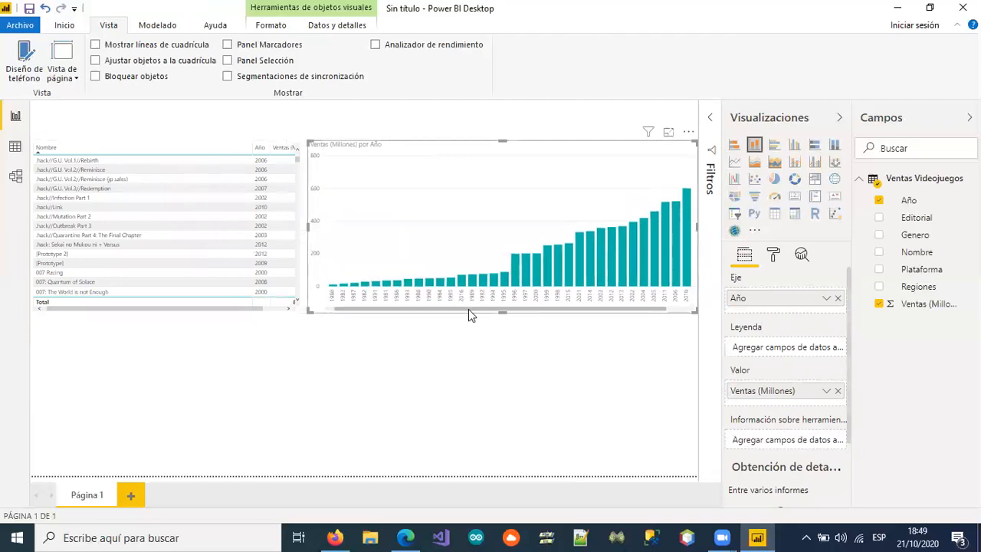
left_click_drag(531, 311, 361, 314)
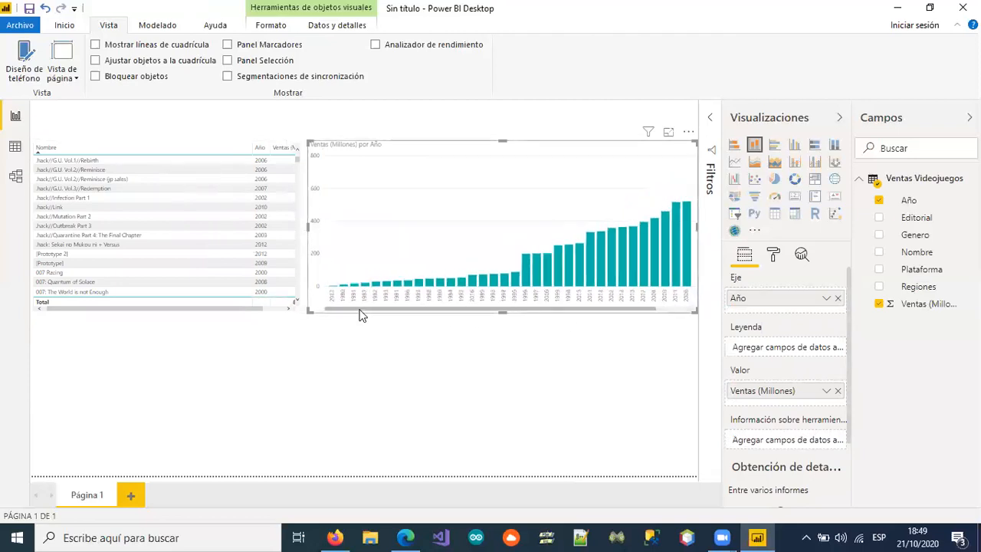
left_click(615, 332)
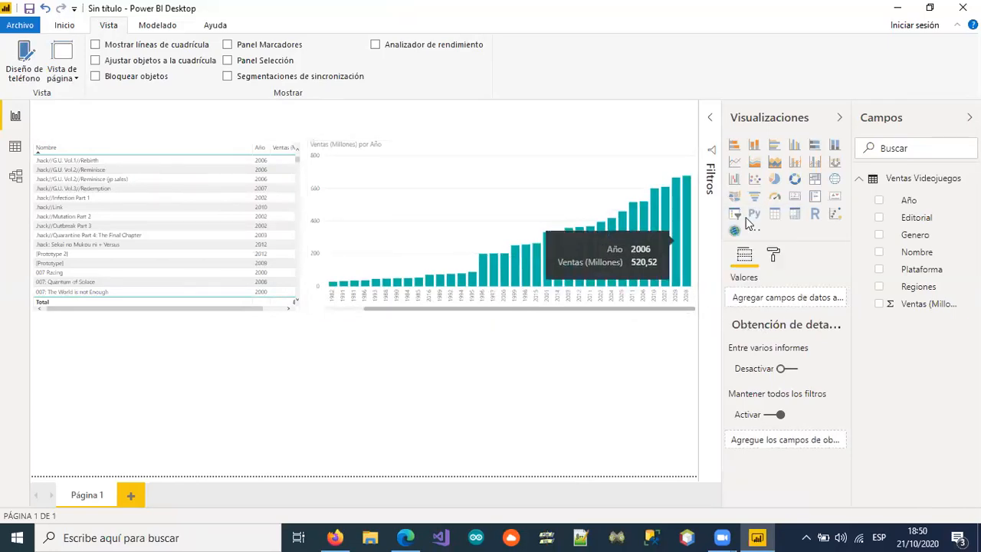
Add a donut chart below the table visual showing Ventas (Millones) with Regiones as the legend
left_click(795, 181)
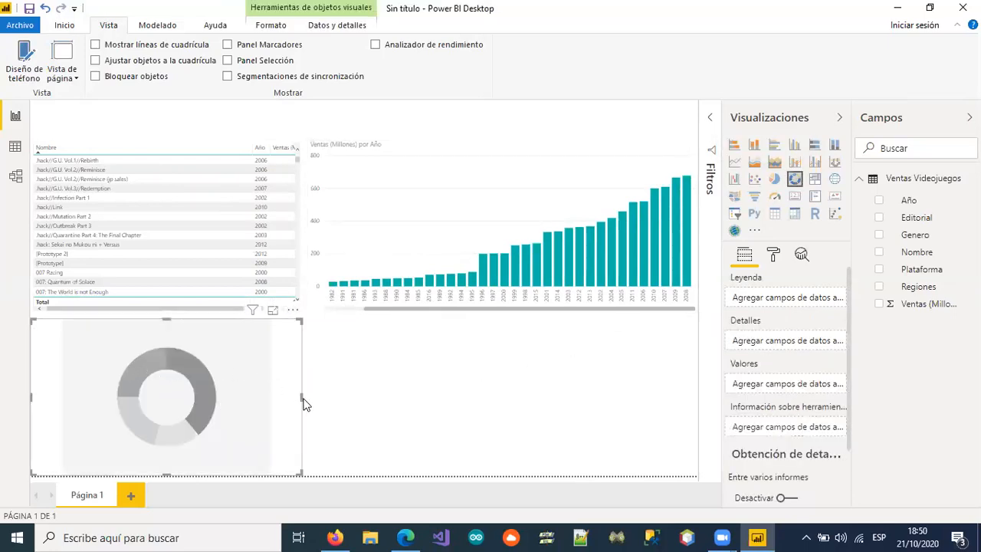
left_click(338, 414)
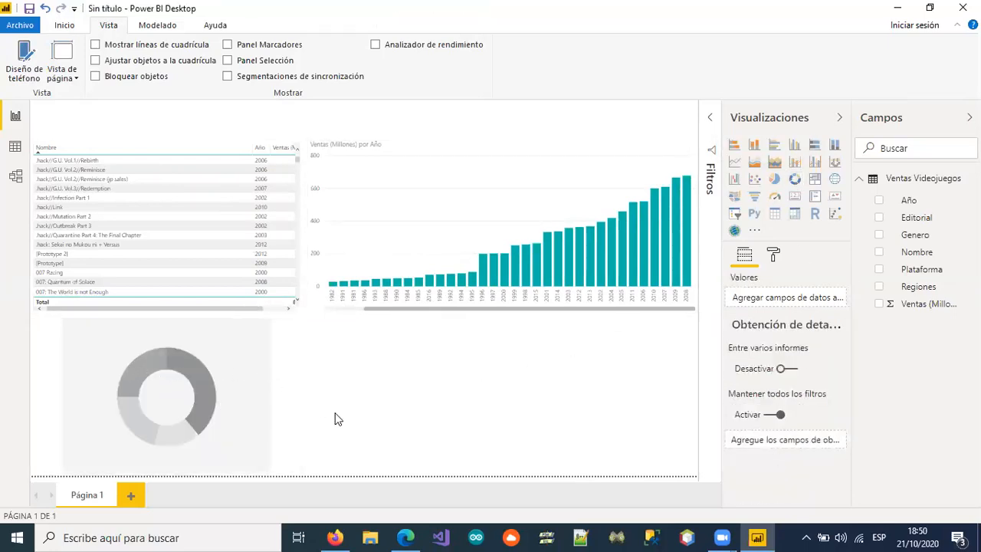
left_click(228, 393)
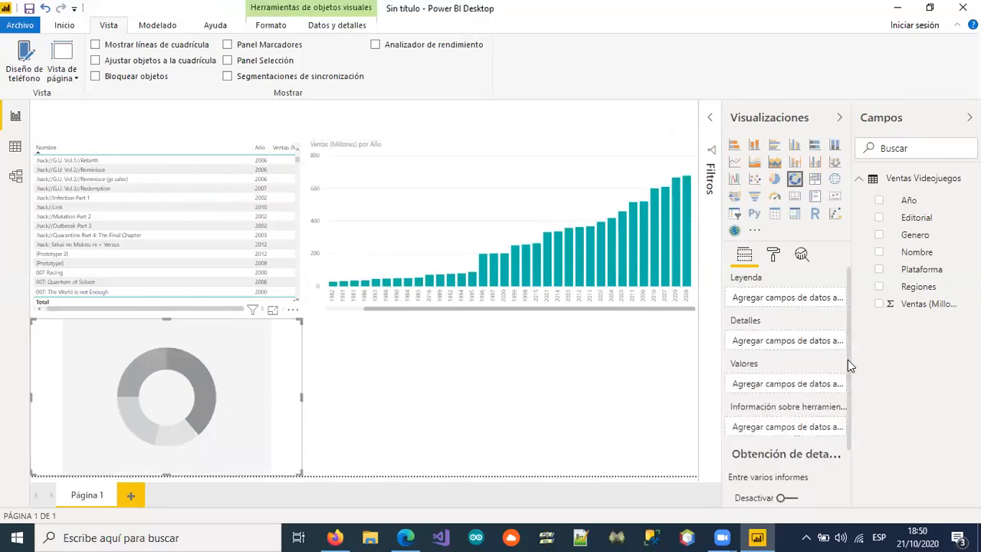
left_click(879, 286)
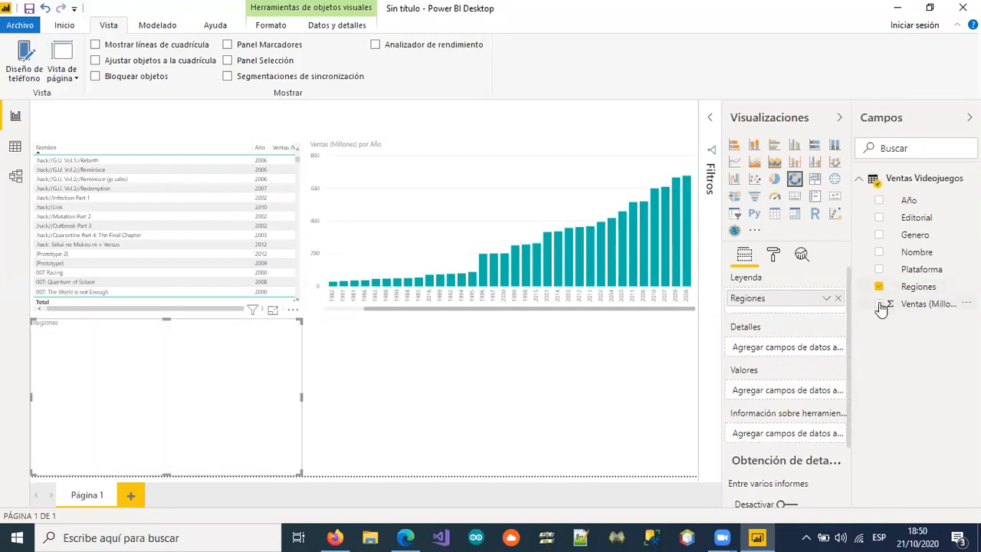
left_click(879, 304)
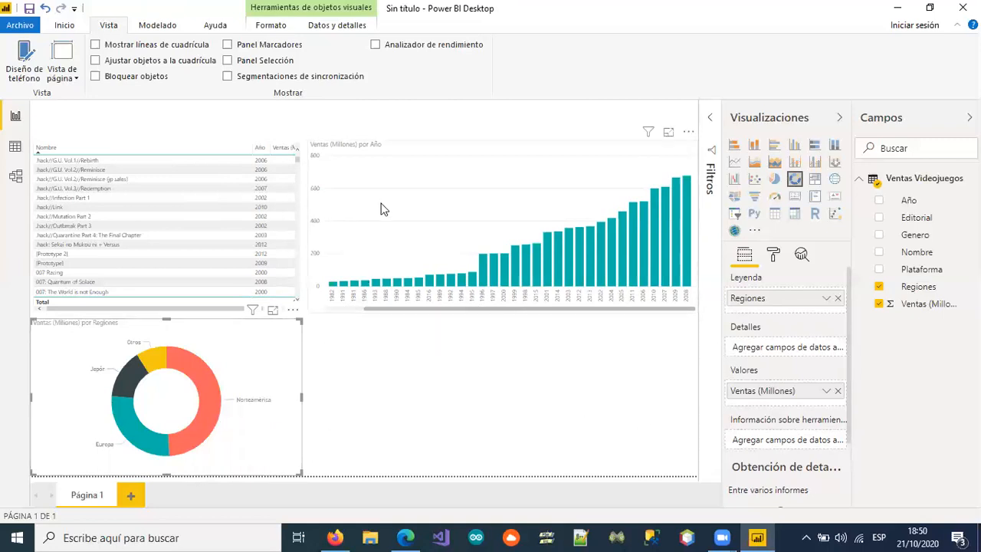
Break the yearly sales column chart down by Regiones as its legend, keeping only Año on the axis
left_click(452, 156)
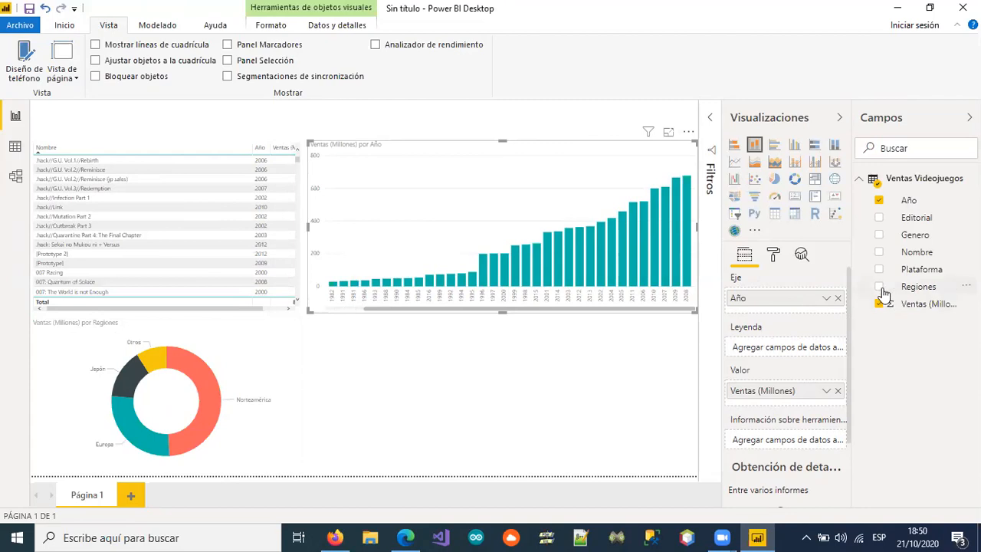
left_click_drag(907, 292, 792, 296)
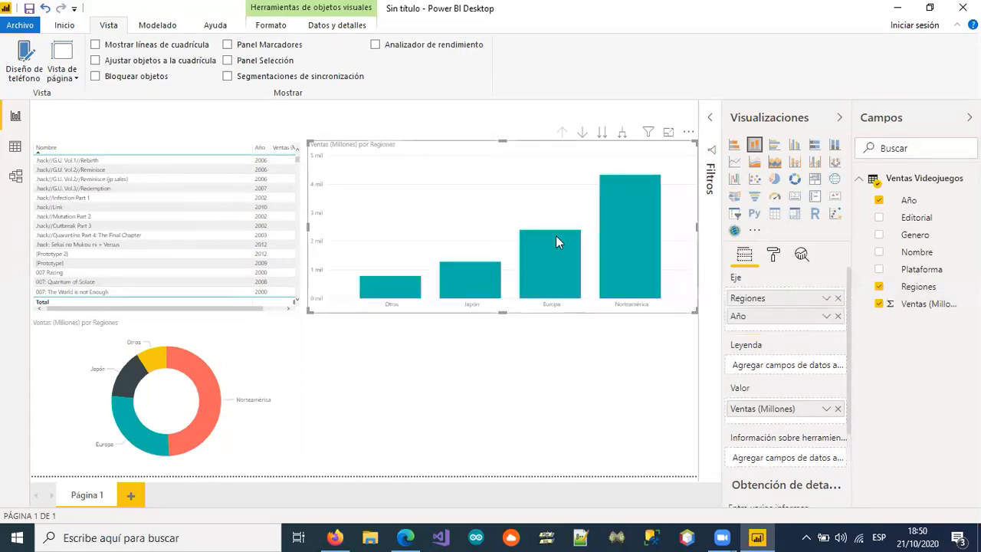
left_click(838, 298)
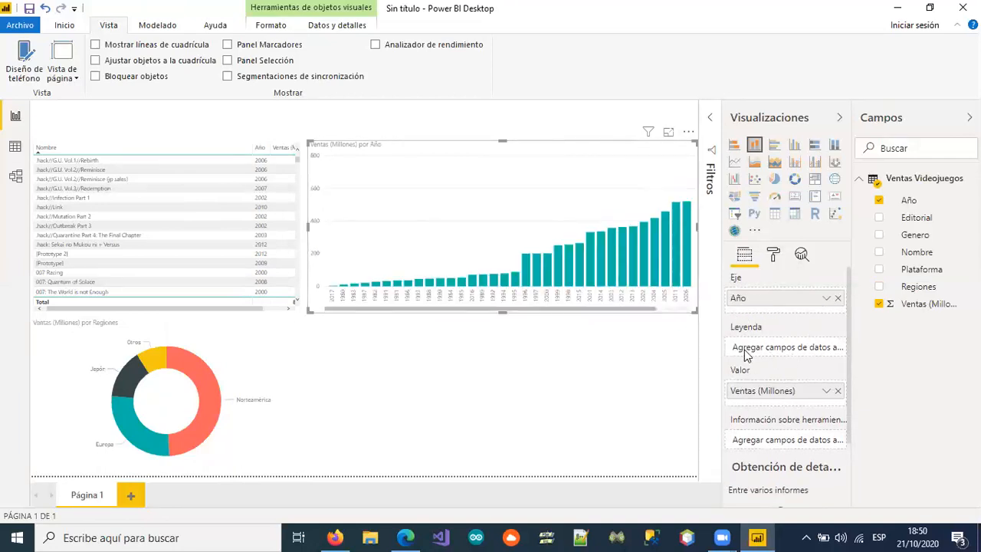
left_click_drag(908, 289, 747, 347)
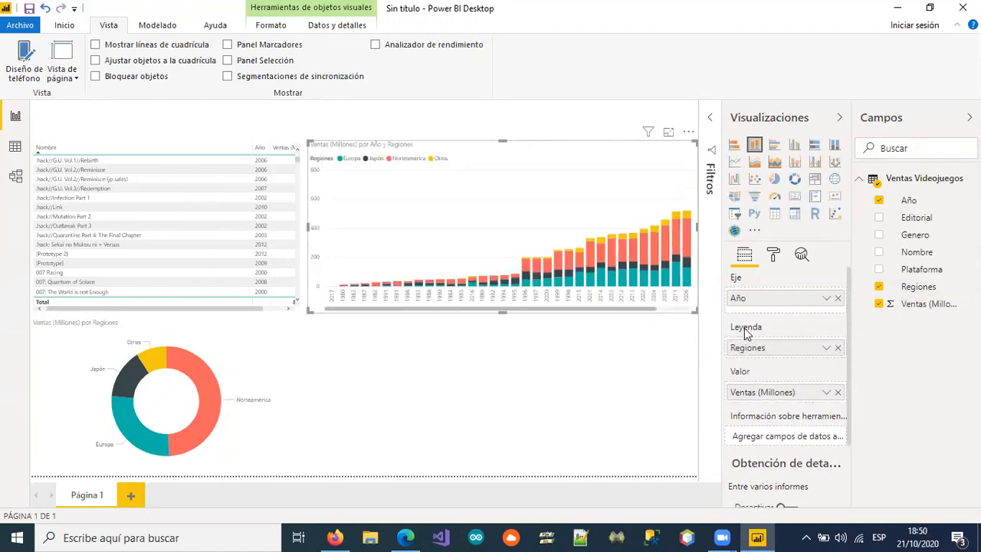
mouse_move(749, 335)
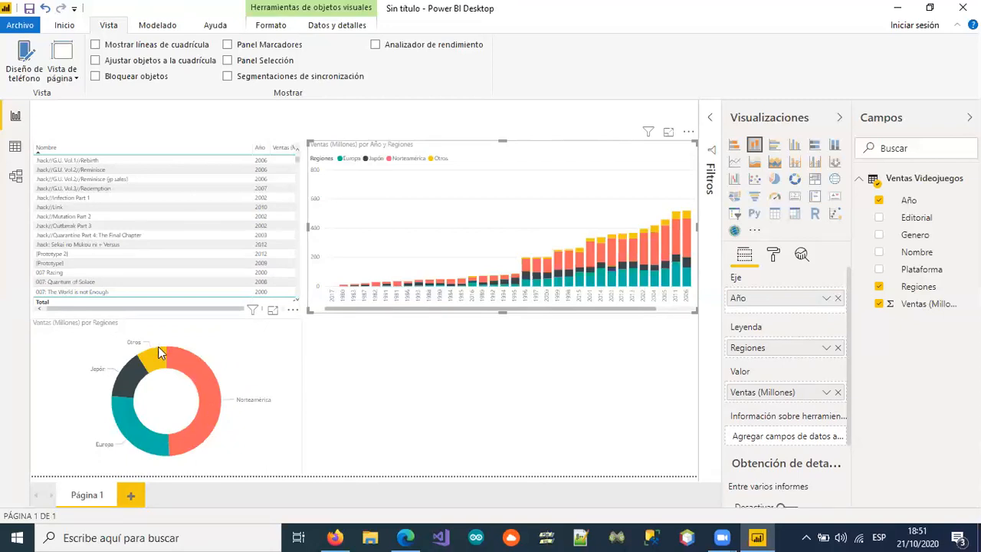
Cross-highlight the column chart with the donut's Norteamérica and Otros slices, clearing each highlight
left_click(212, 384)
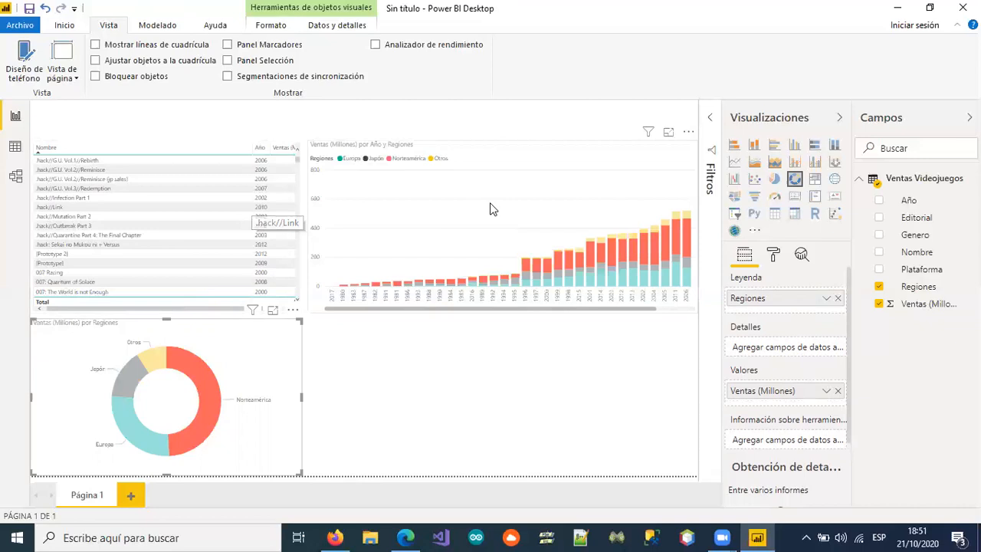
left_click(210, 387)
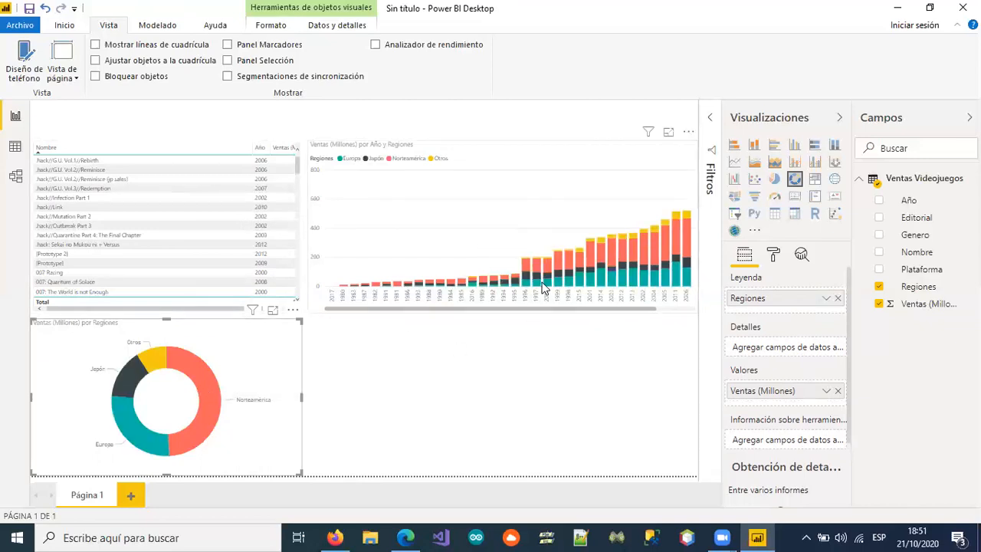
left_click(156, 366)
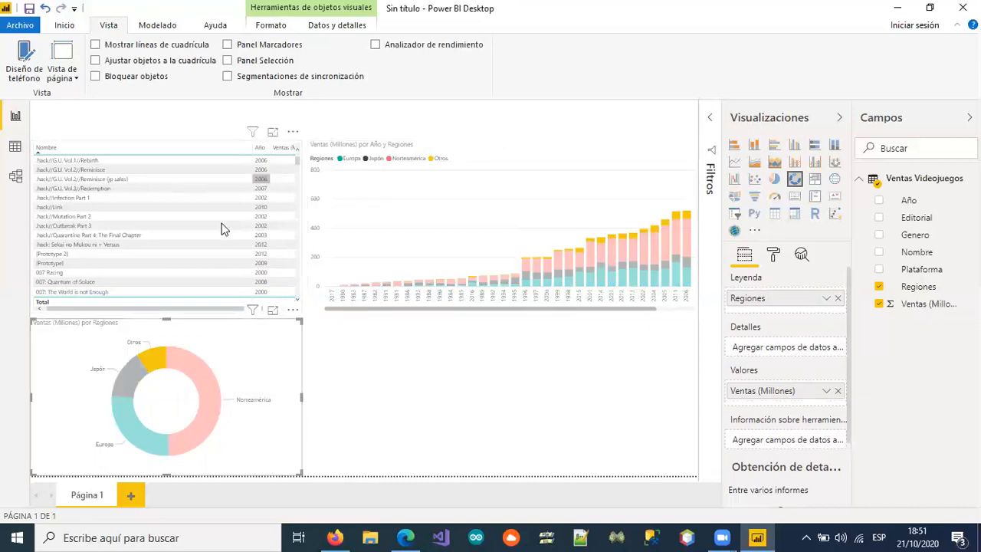
left_click(156, 354)
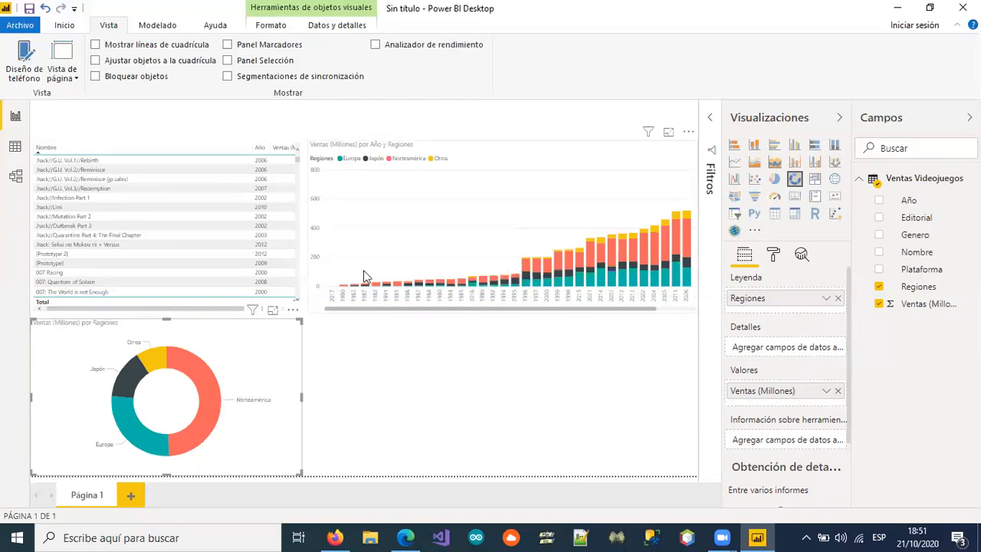
Duplicate the column chart below the original, convert the copy to a stacked bar chart, and narrow it from its outer edge
left_click(478, 159)
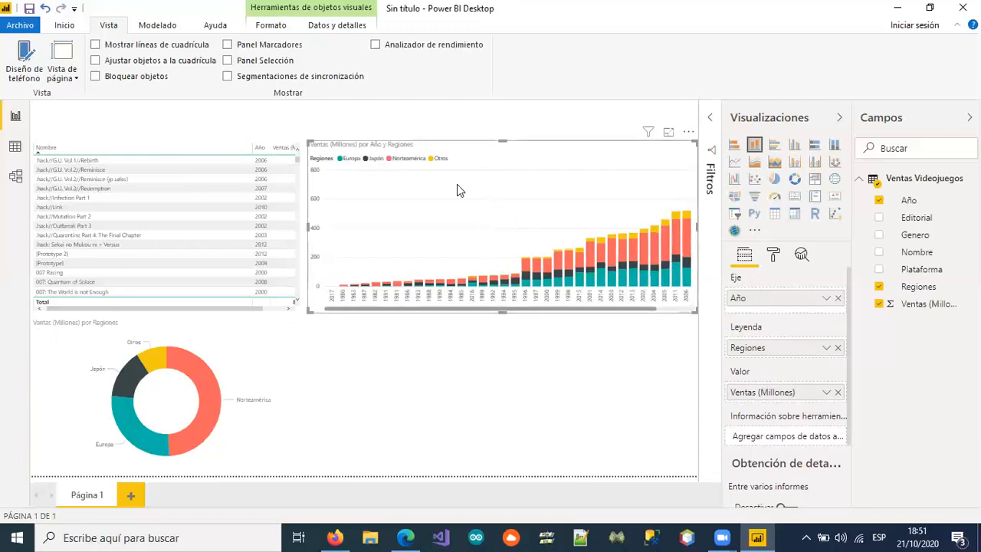
key("ctrl+c")
key("ctrl+v")
left_click_drag(455, 232, 453, 344)
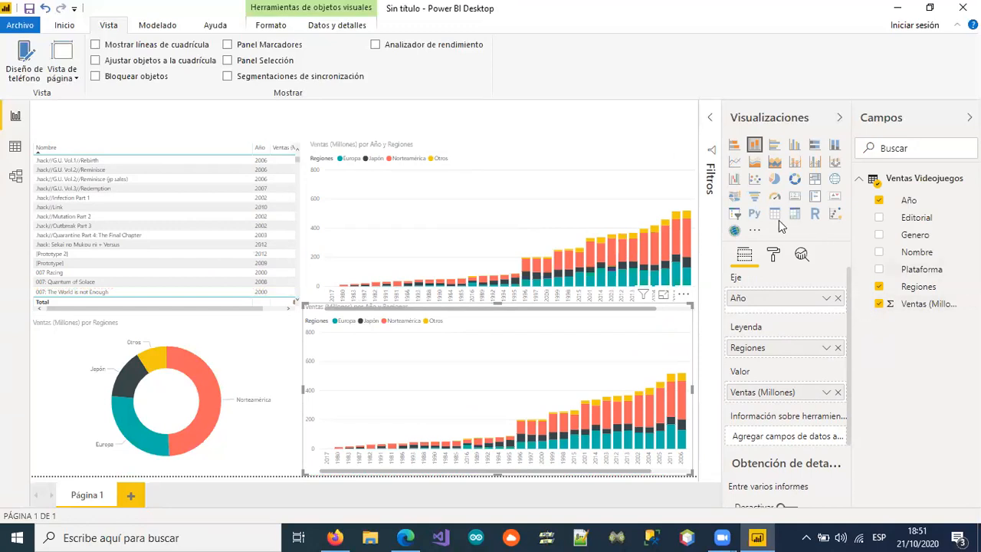
left_click(735, 144)
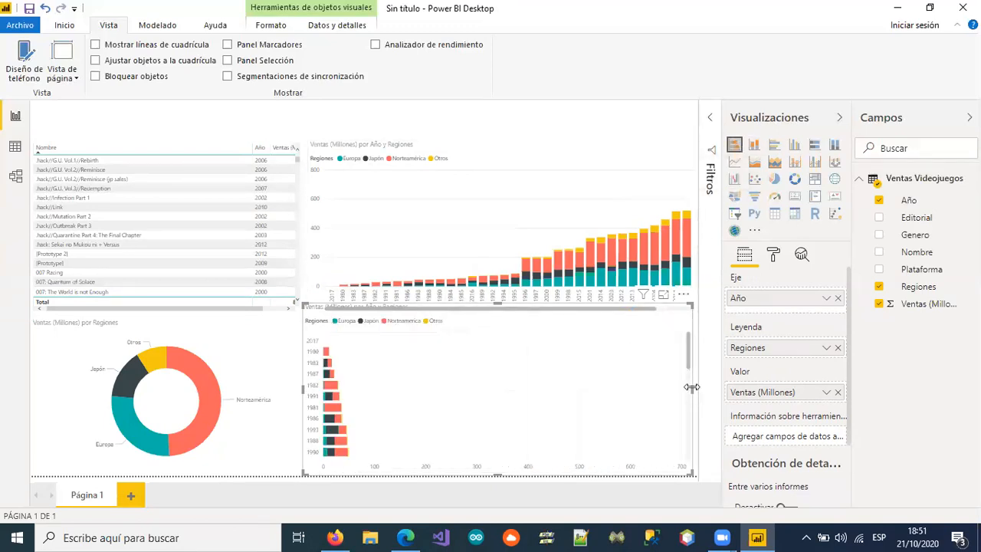
left_click_drag(692, 390, 574, 426)
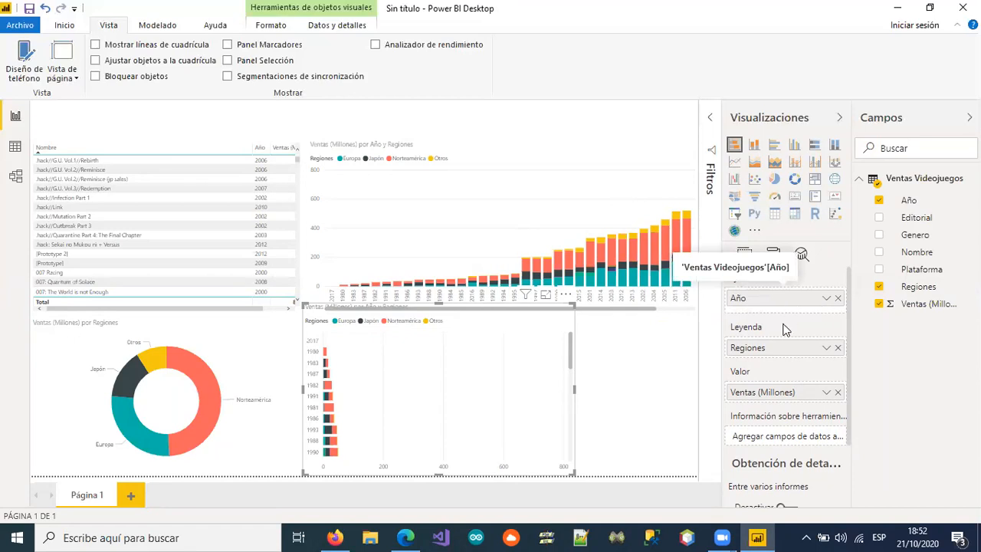
Try the bar chart with Regiones on the axis and Año as the legend, removing and re-adding Año to compare
left_click_drag(776, 346, 771, 299)
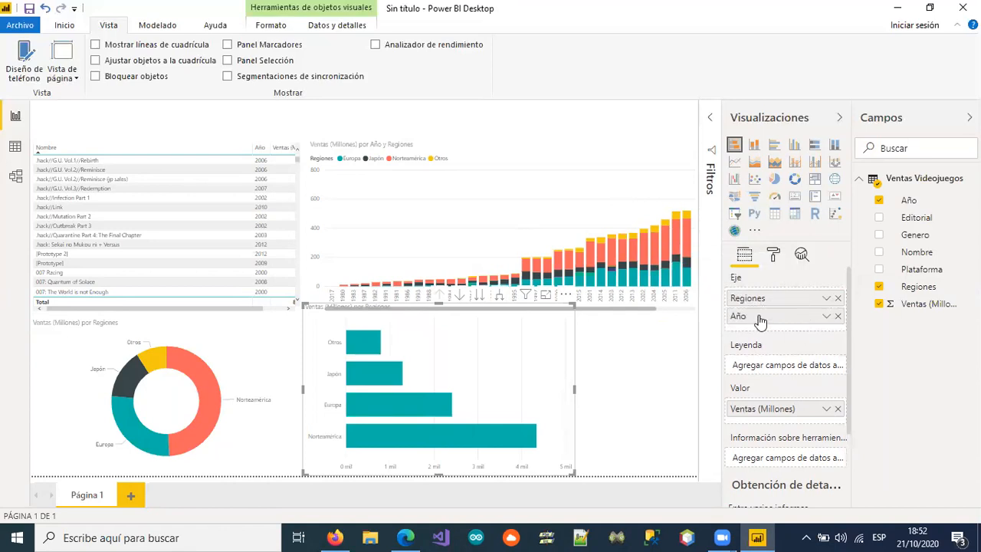
left_click_drag(758, 320, 759, 366)
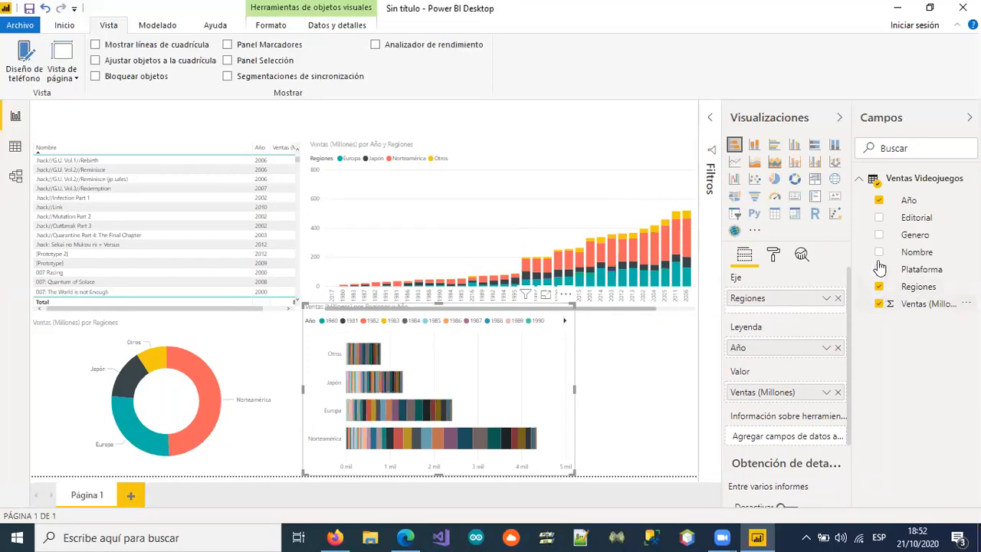
left_click(879, 201)
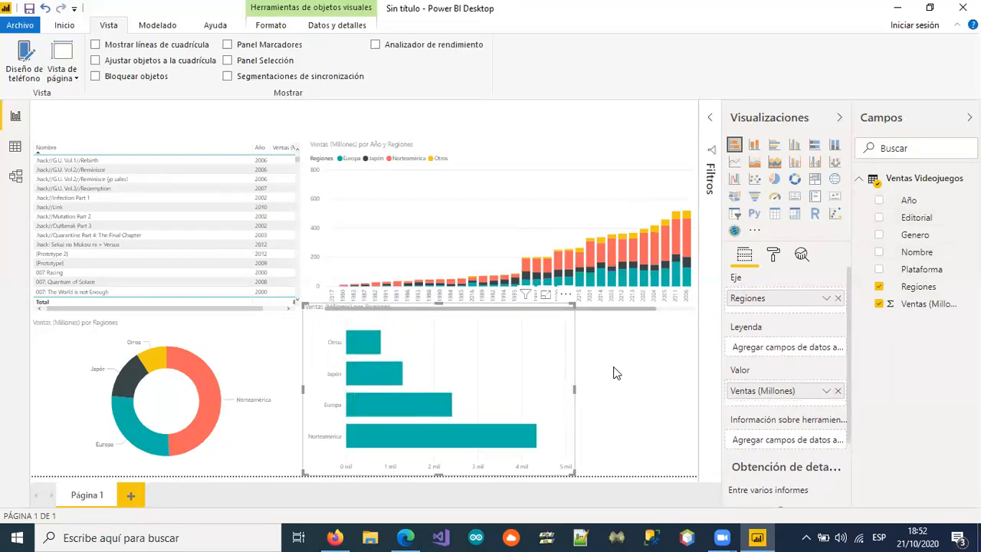
left_click(879, 201)
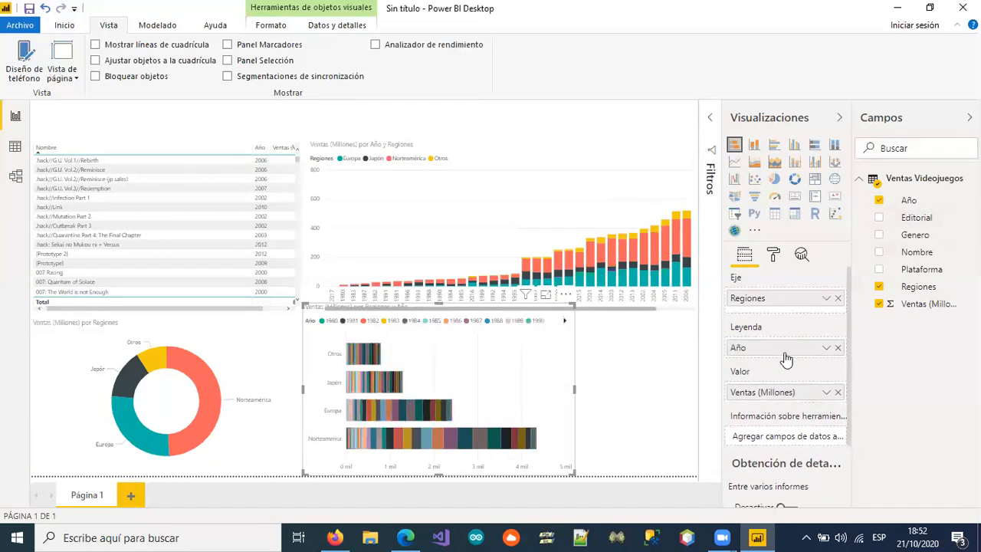
left_click(837, 349)
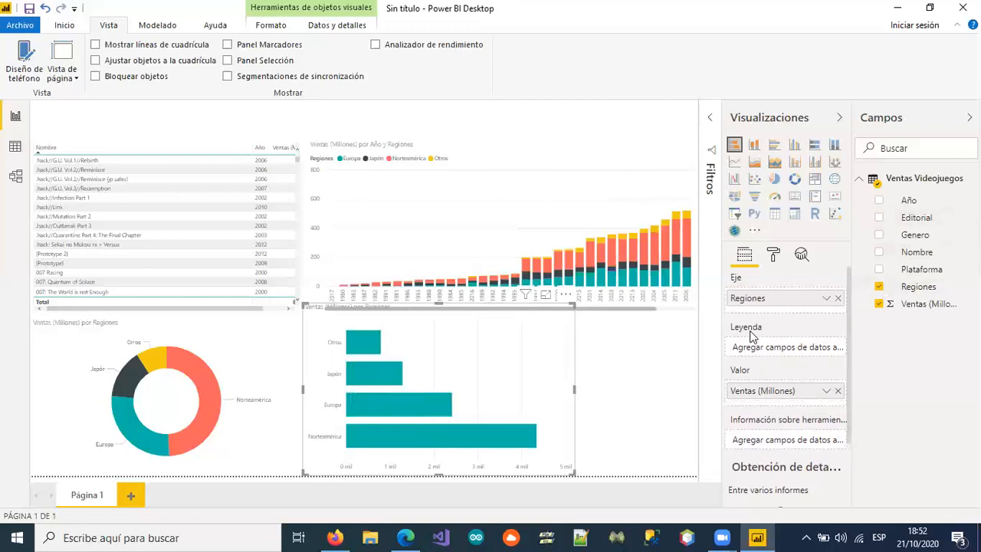
left_click(883, 202)
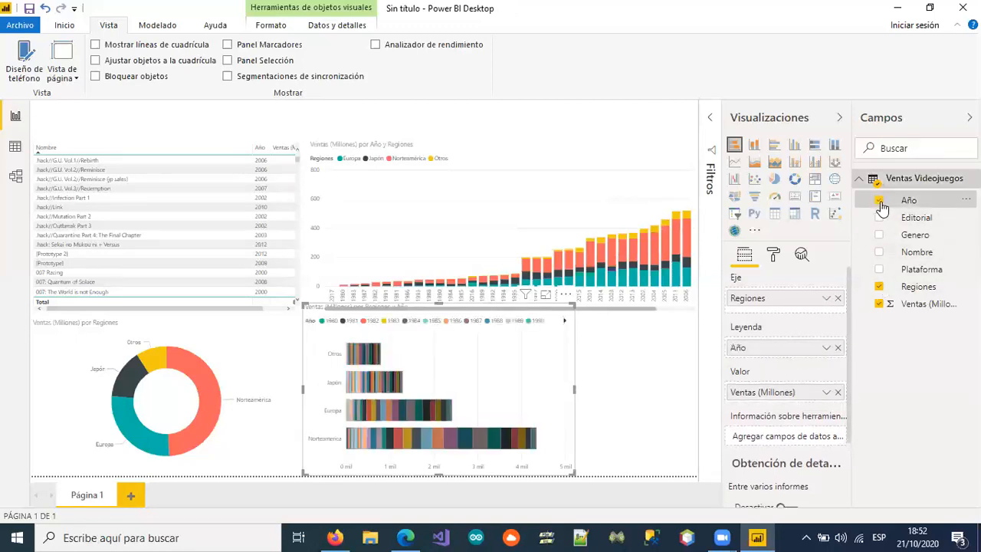
Try Año above Regiones on the bar chart's axis, and remove Año from the chart
left_click_drag(767, 349, 774, 329)
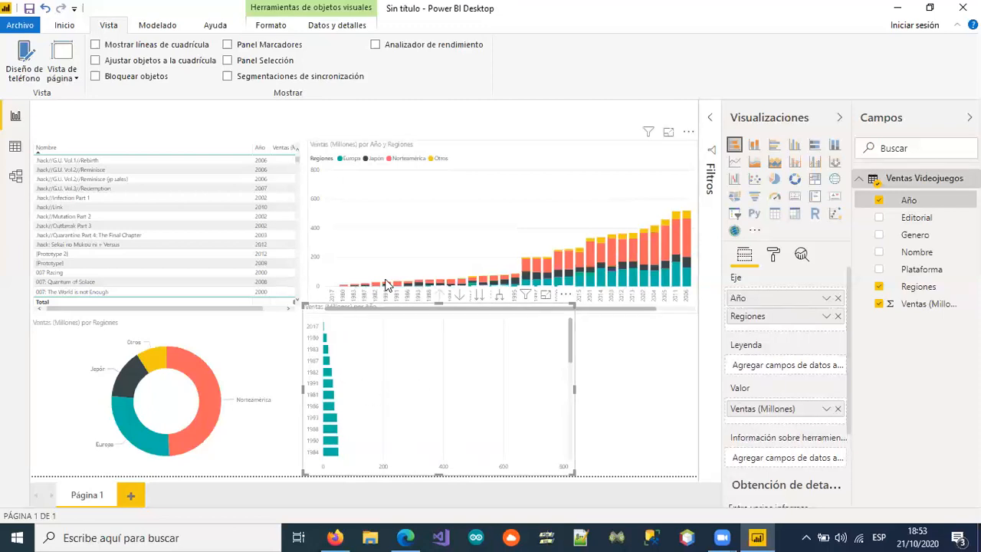
mouse_move(551, 285)
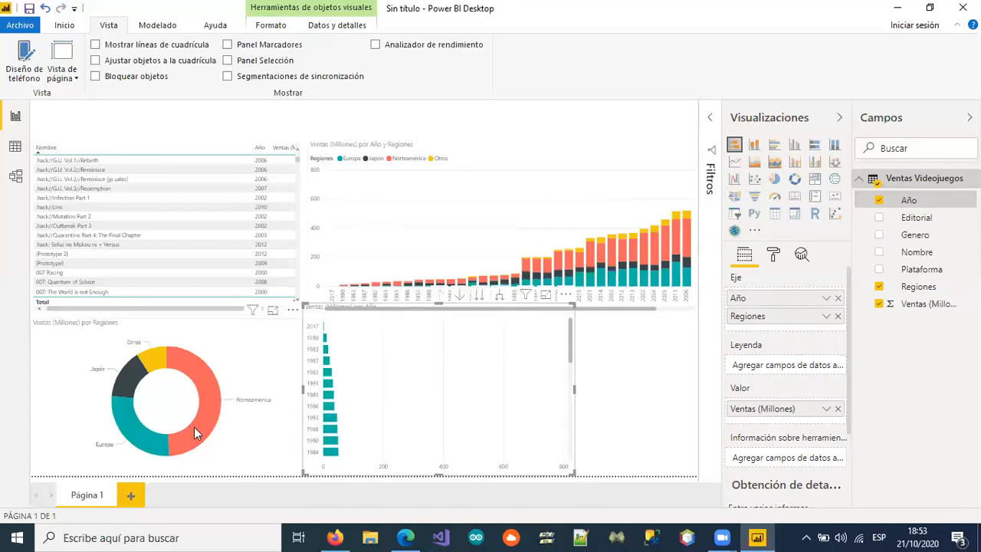
mouse_move(194, 433)
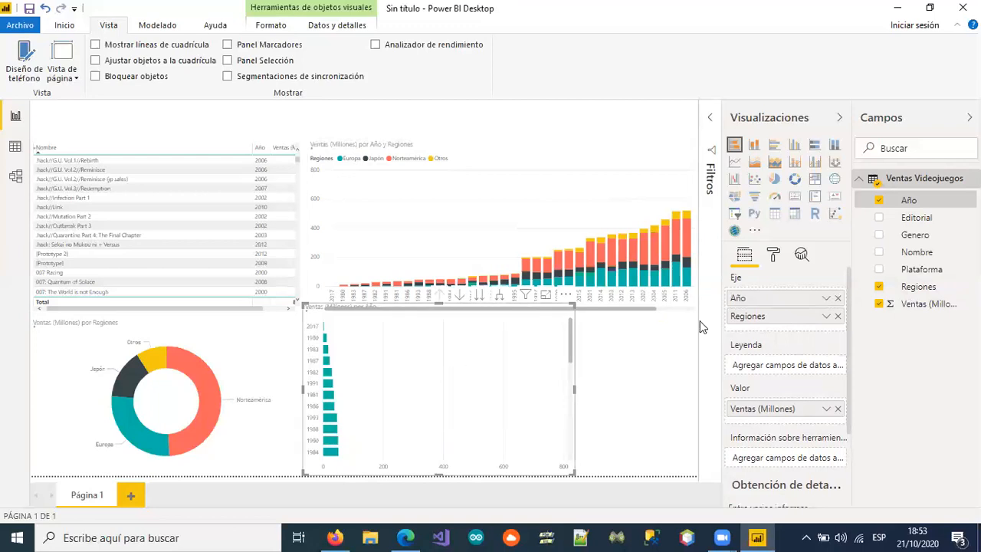
left_click(838, 299)
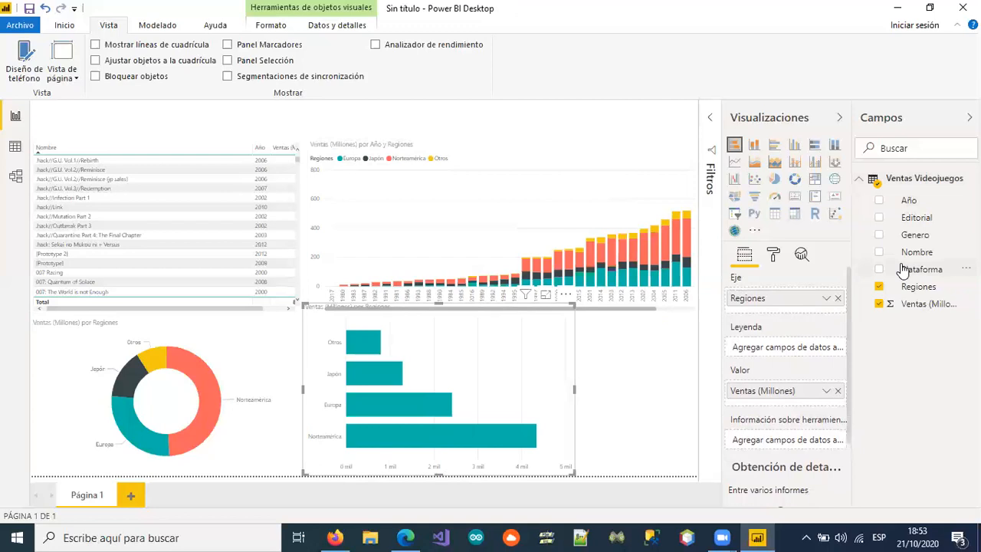
Add Genero as the bar chart's legend, remove and re-add Ventas (Millones) as its value, and narrow the chart further
left_click(879, 235)
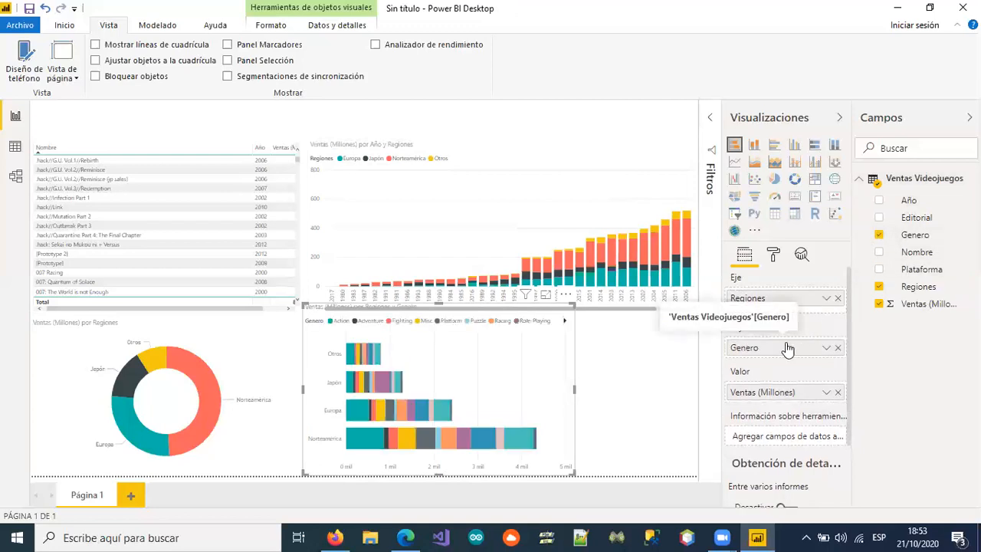
left_click(878, 304)
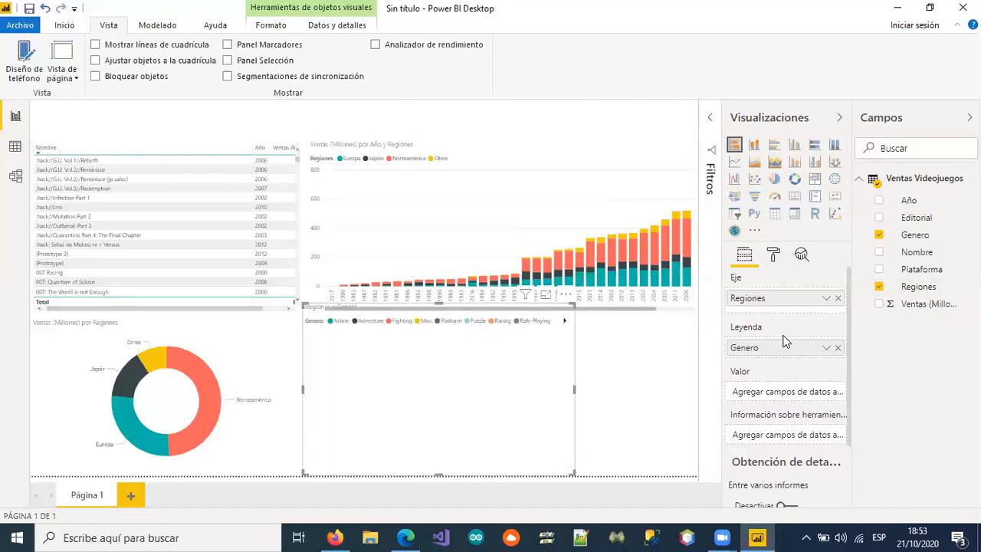
left_click(879, 303)
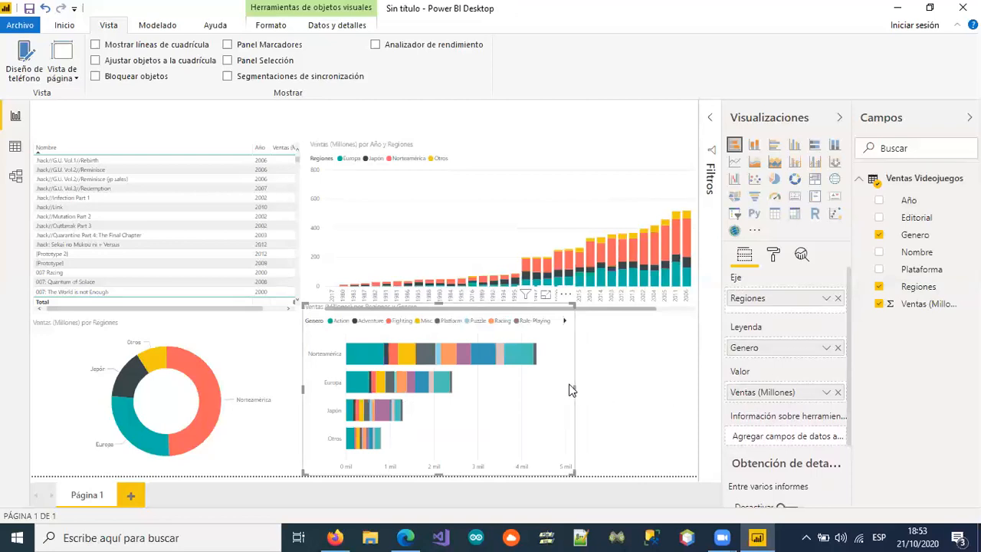
left_click_drag(574, 387, 478, 389)
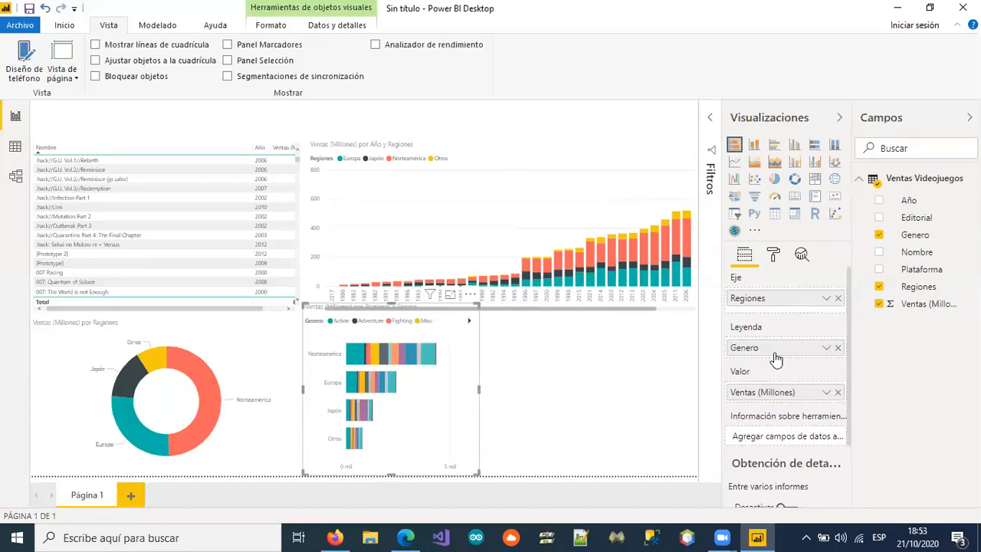
Put Genero on the bar chart's axis in place of Regiones, and use Regiones as the legend
left_click_drag(775, 359, 773, 310)
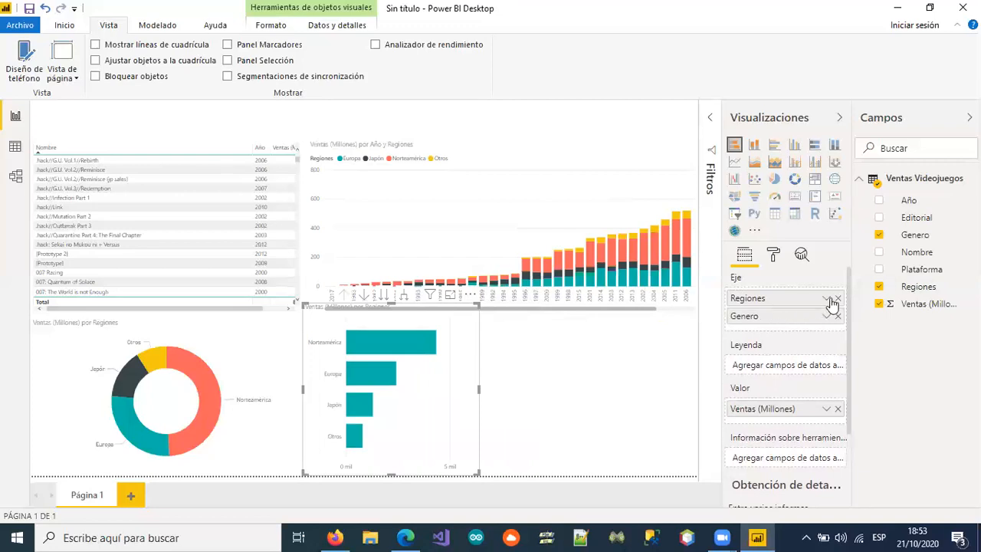
left_click(837, 299)
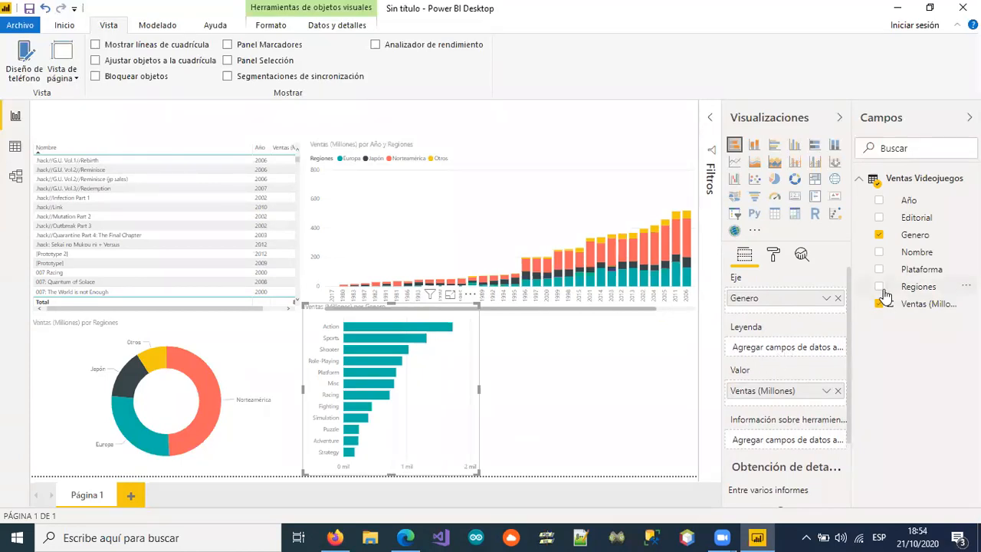
left_click_drag(884, 295, 778, 352)
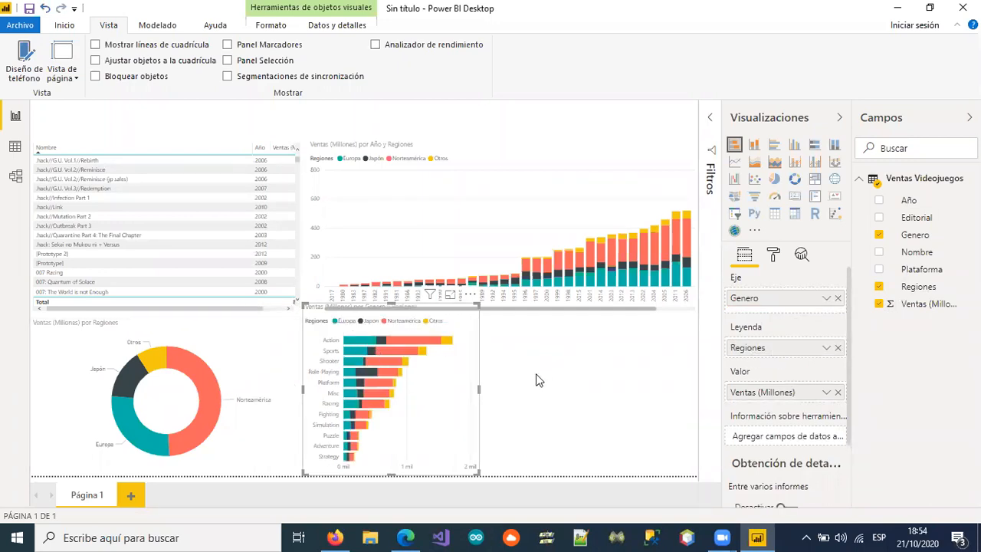
Duplicate the genre bar chart and place the copy beside the original
left_click(516, 369)
left_click(460, 333)
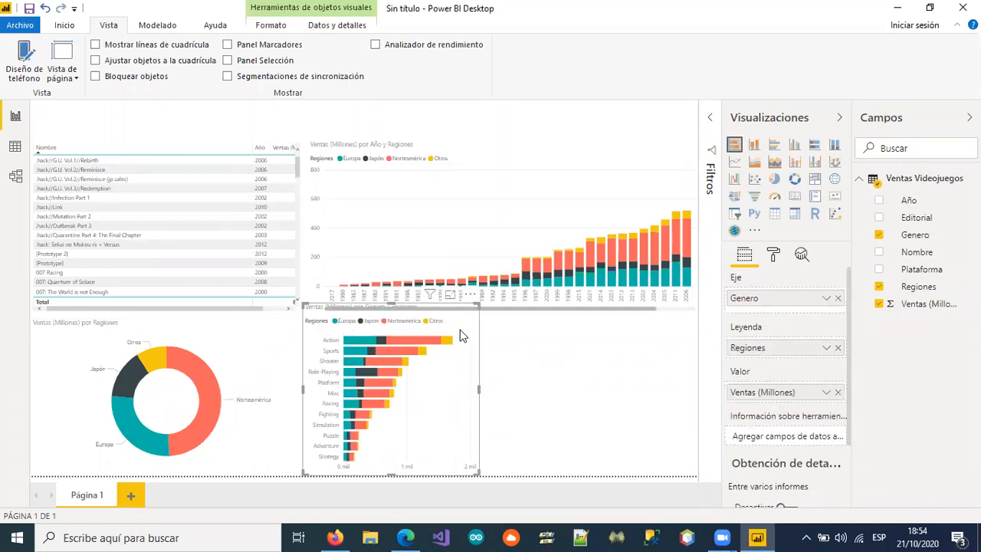
left_click_drag(460, 333, 645, 374)
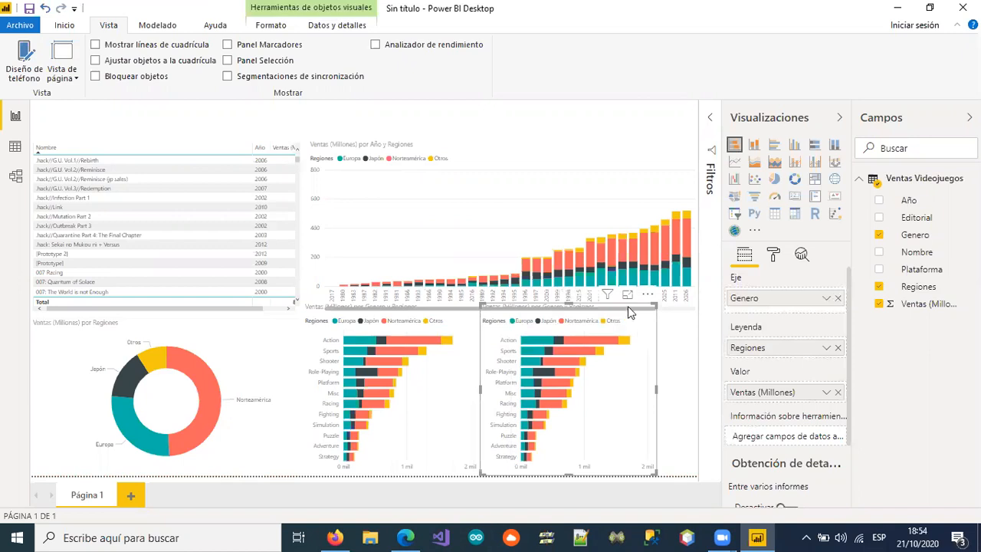
Lower the top edges of both genre bar charts to clear the column chart, and shift the copy farther from the original
left_click_drag(569, 305, 568, 314)
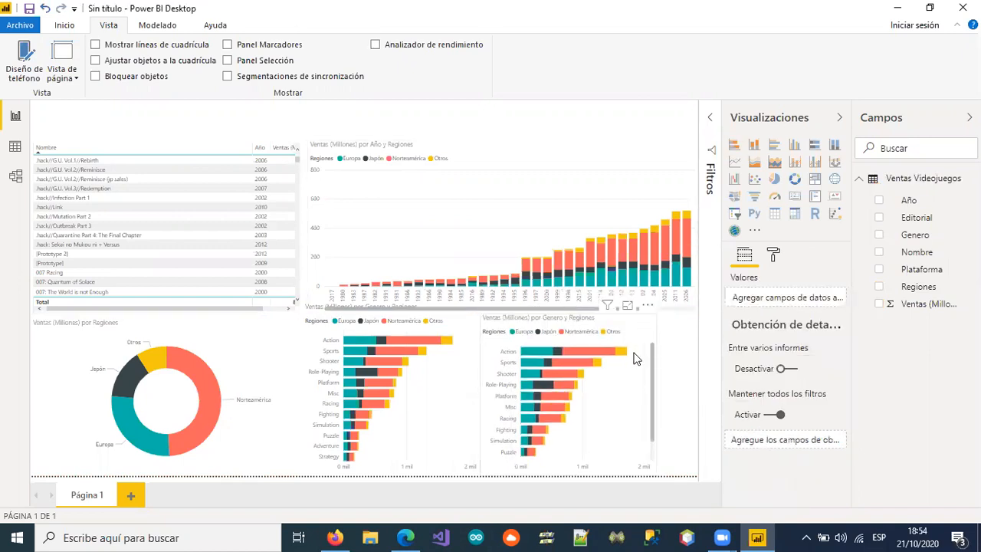
left_click(635, 358)
left_click_drag(598, 323, 627, 324)
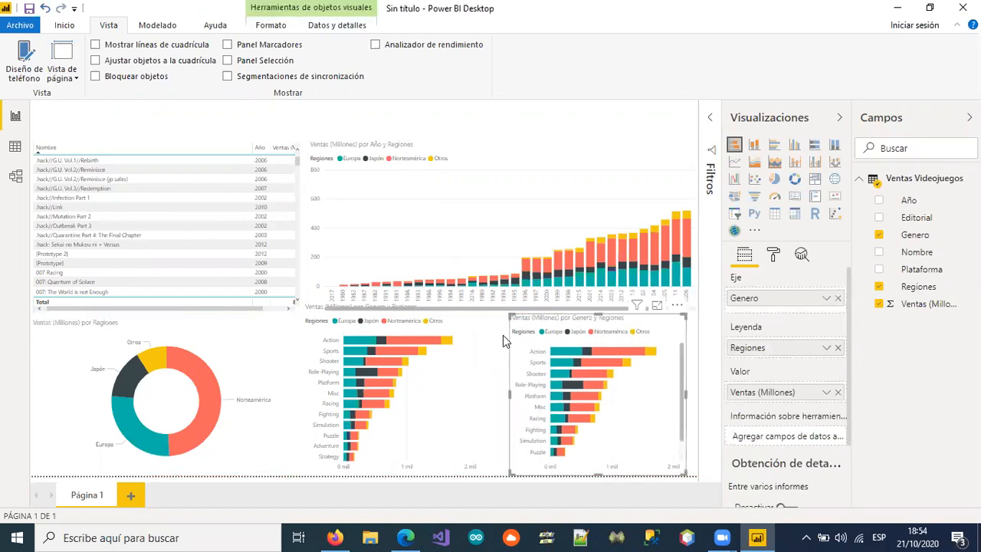
left_click(437, 349)
left_click_drag(392, 305, 396, 319)
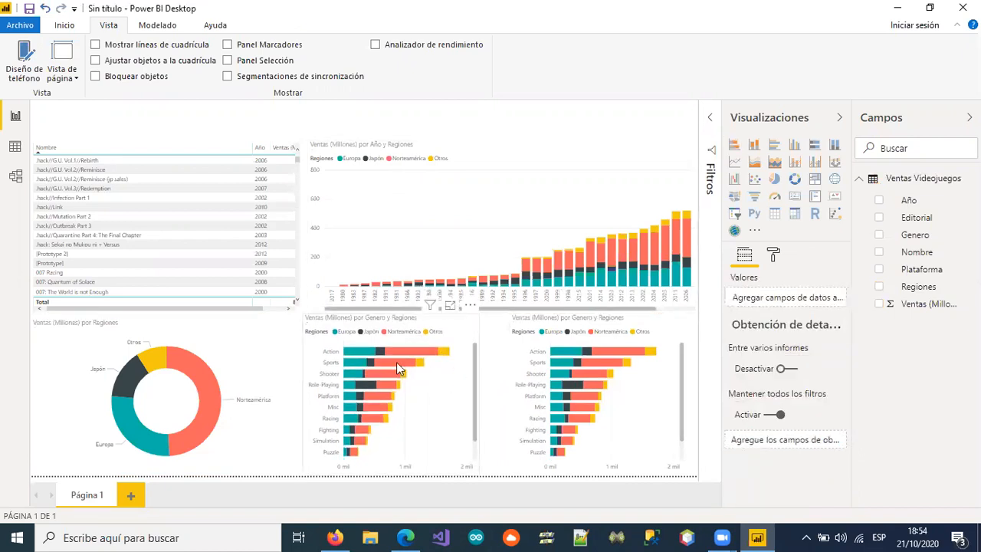
Replace Genero with Plataforma on the axis of the copied bar chart, and lower its top edge slightly
left_click(648, 337)
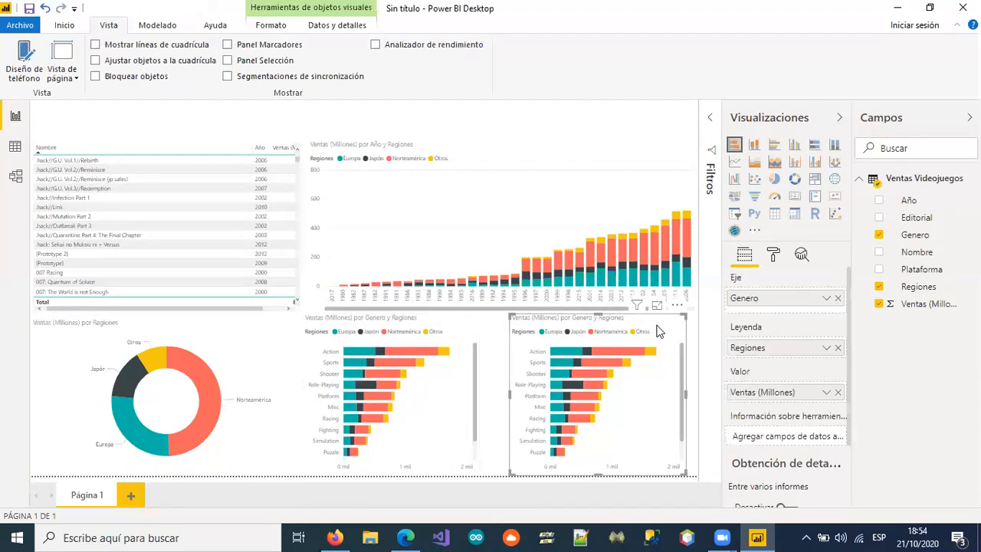
left_click(879, 236)
left_click_drag(910, 273, 762, 303)
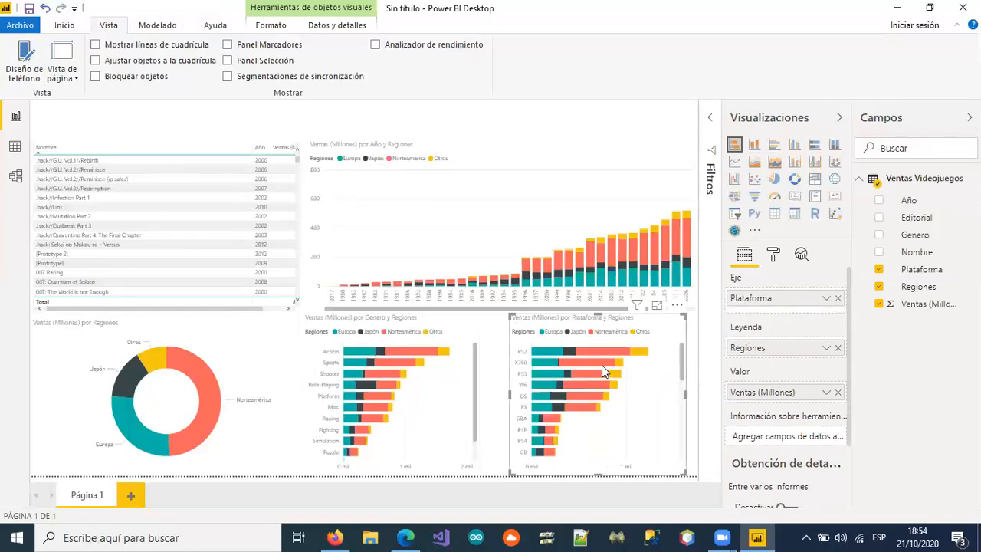
left_click_drag(597, 312, 598, 317)
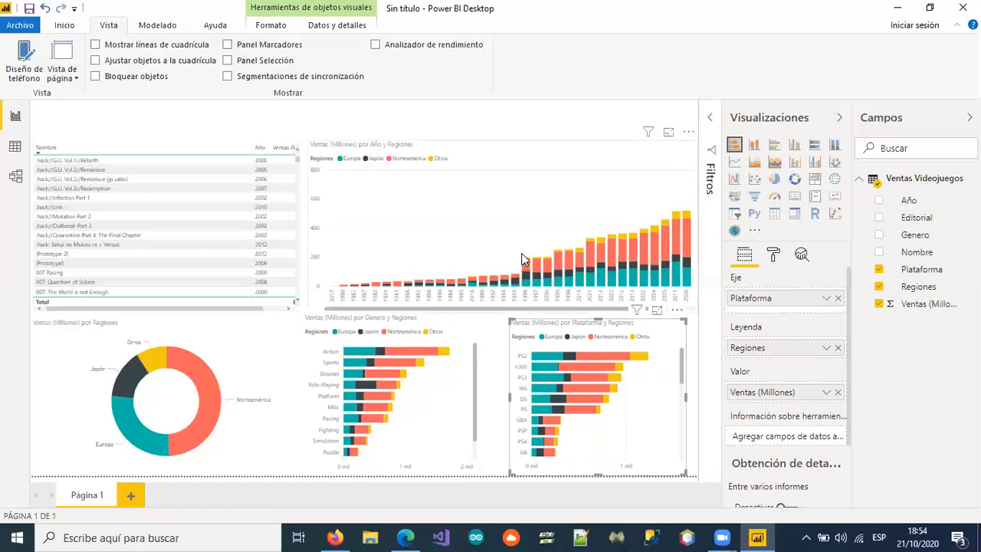
Display the report page at actual size and collapse the ribbon and the Visualizaciones and Campos panes
mouse_move(548, 292)
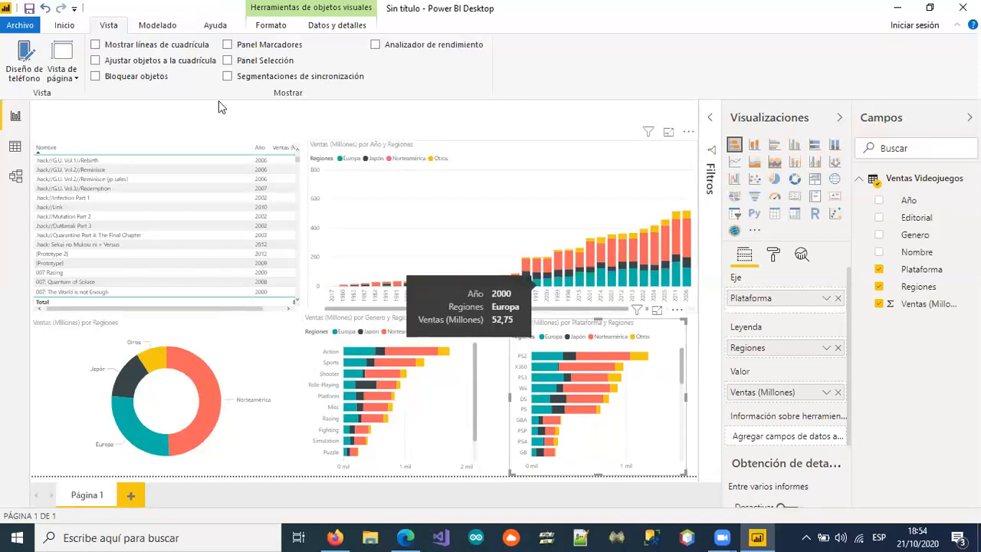
left_click(72, 74)
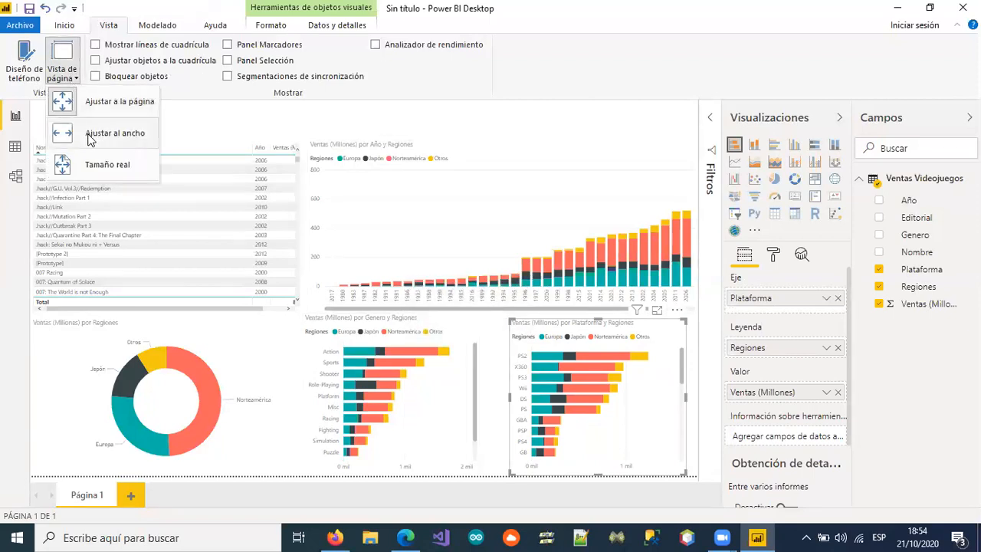
left_click(63, 161)
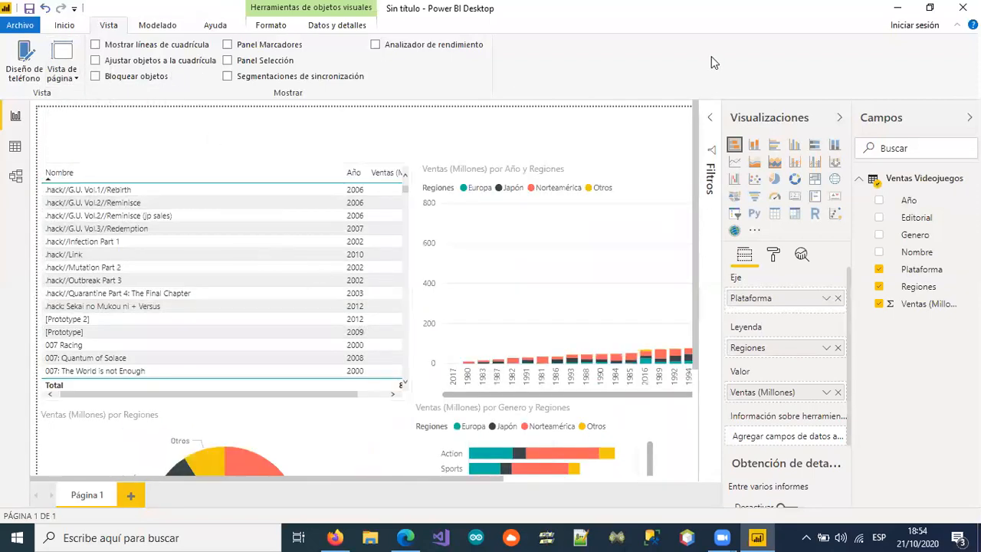
left_click(957, 25)
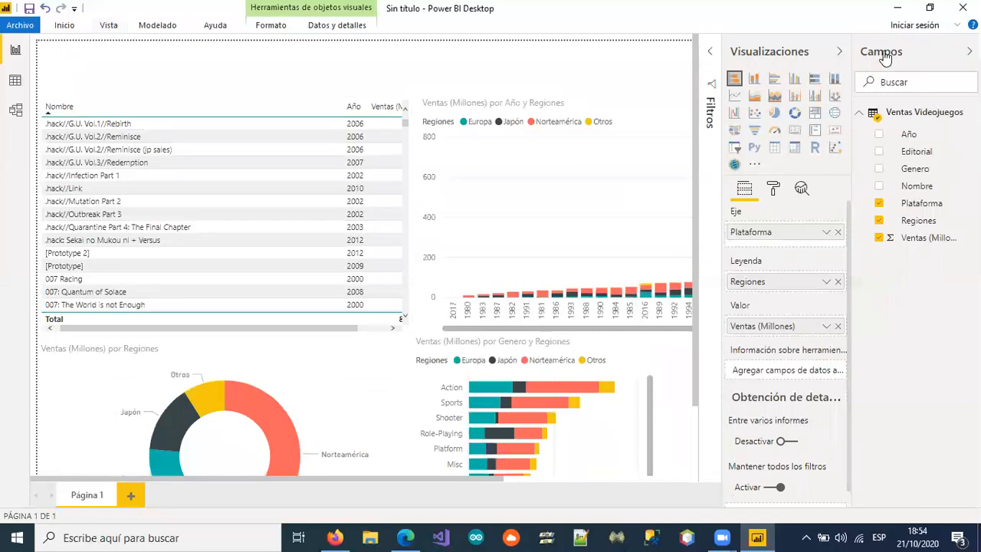
left_click(839, 51)
left_click(969, 50)
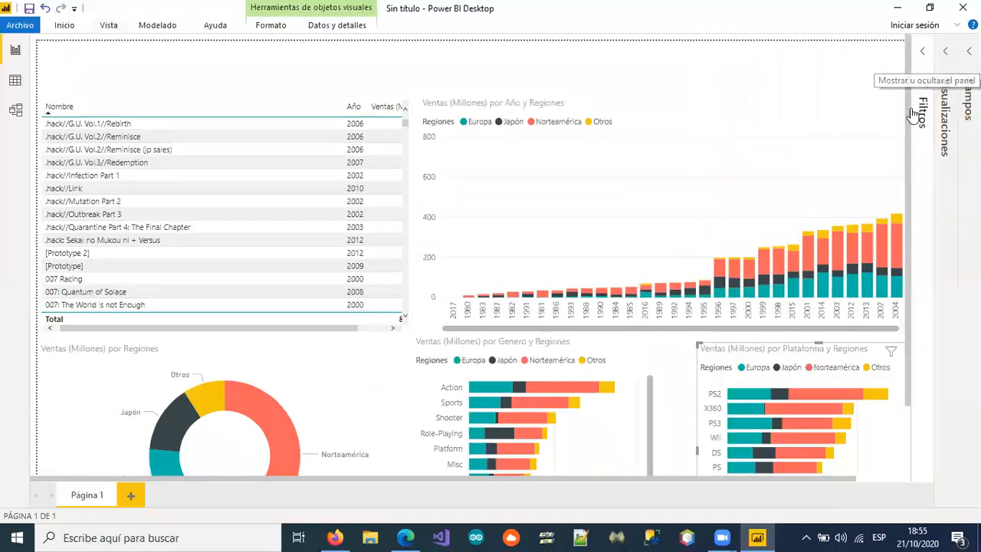
Look over the report page, highlight Norteamérica across the visuals from the donut chart, and clear the highlight
scroll(904, 157, "down", 2)
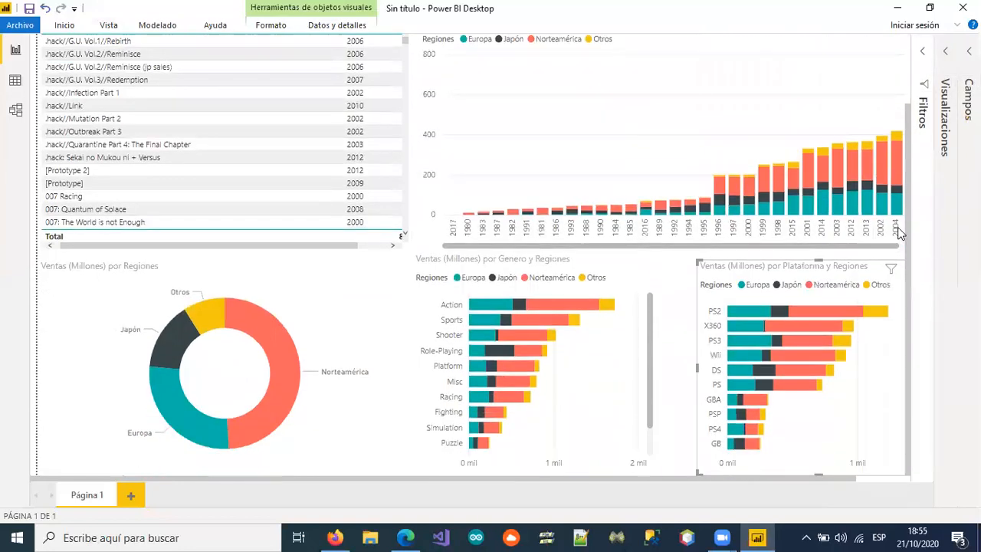
mouse_move(799, 479)
left_mouse_down()
mouse_move(847, 481)
mouse_move(783, 480)
left_mouse_up()
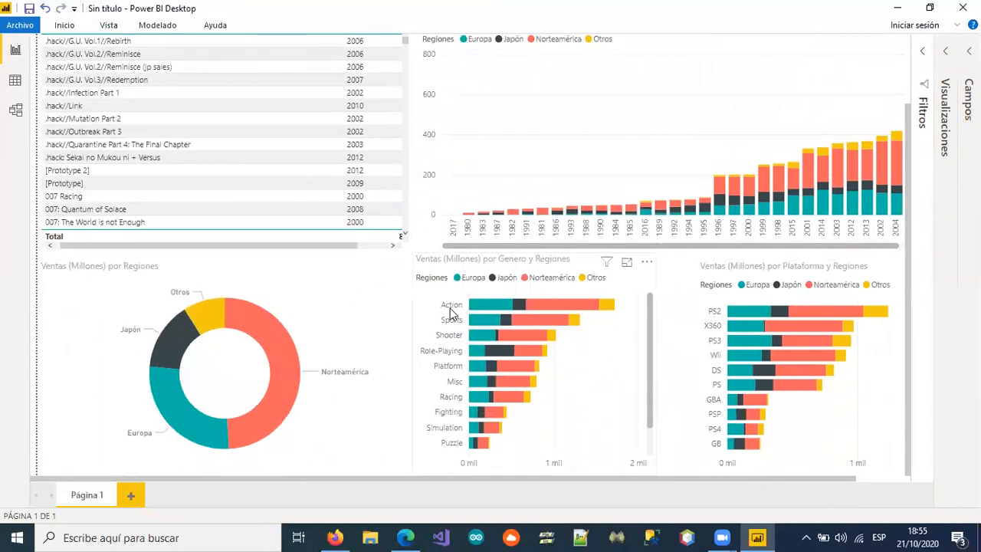
scroll(909, 260, "up", 2)
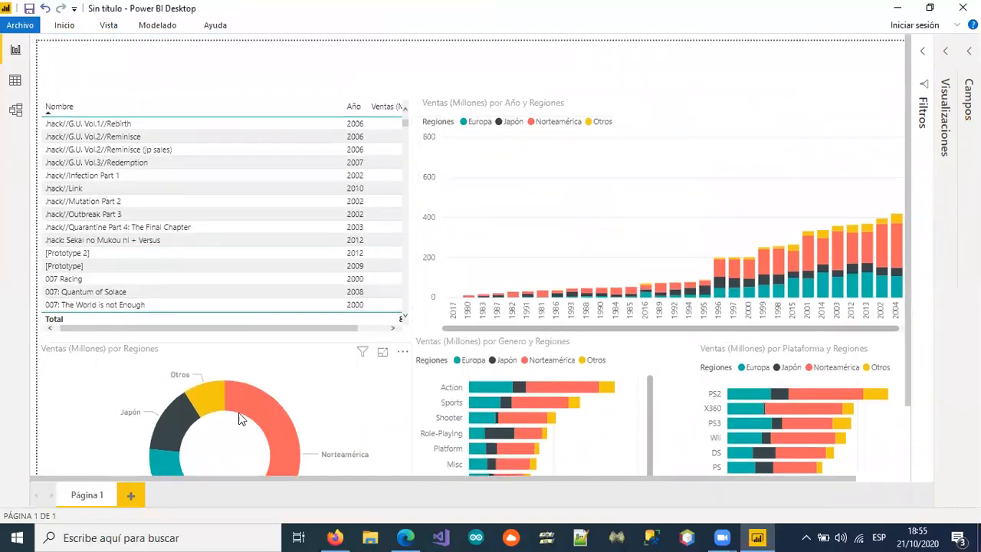
left_click(272, 403)
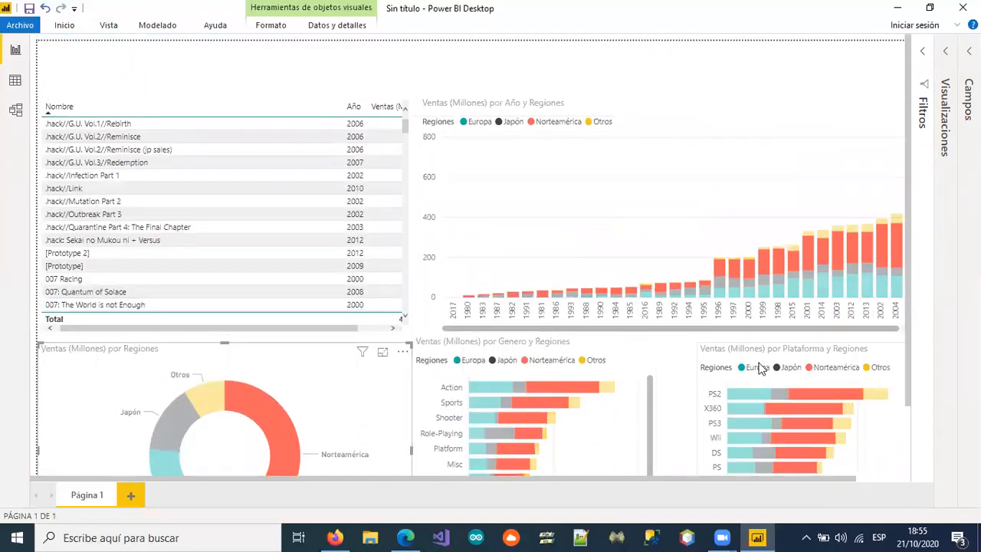
left_click(279, 415)
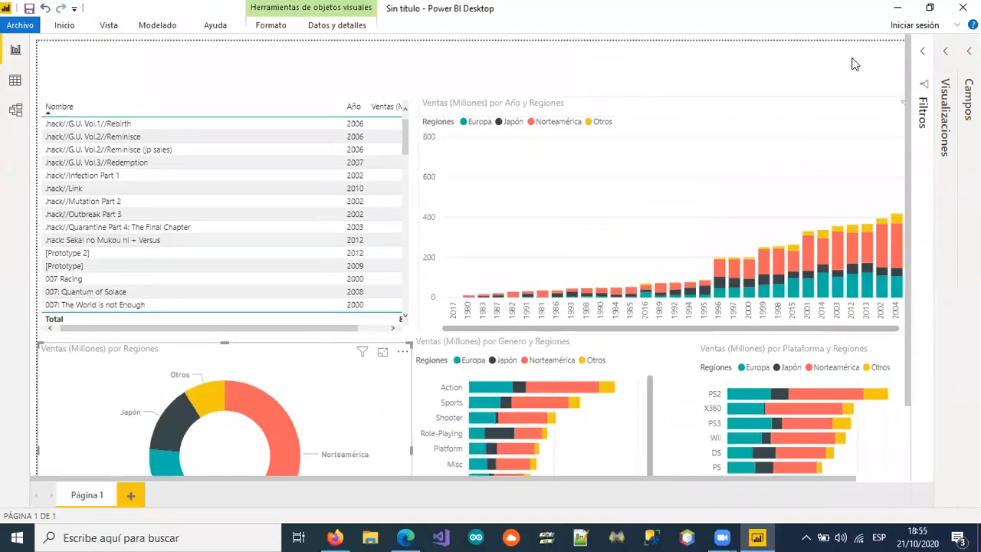
Expand the Filtros, Visualizaciones and Campos panes and the ribbon, and fit the view to the page
left_click(923, 50)
left_click(944, 59)
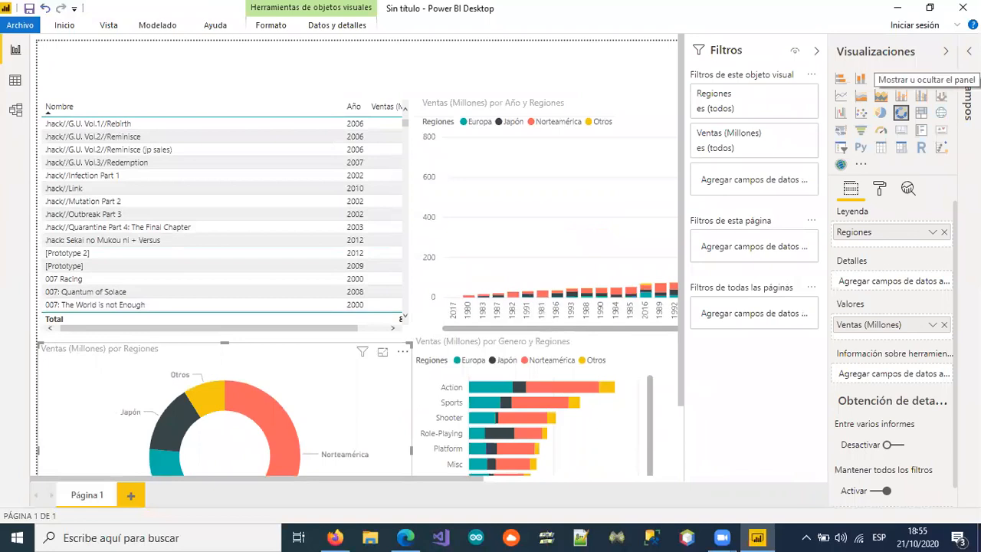
left_click(958, 73)
left_click(956, 24)
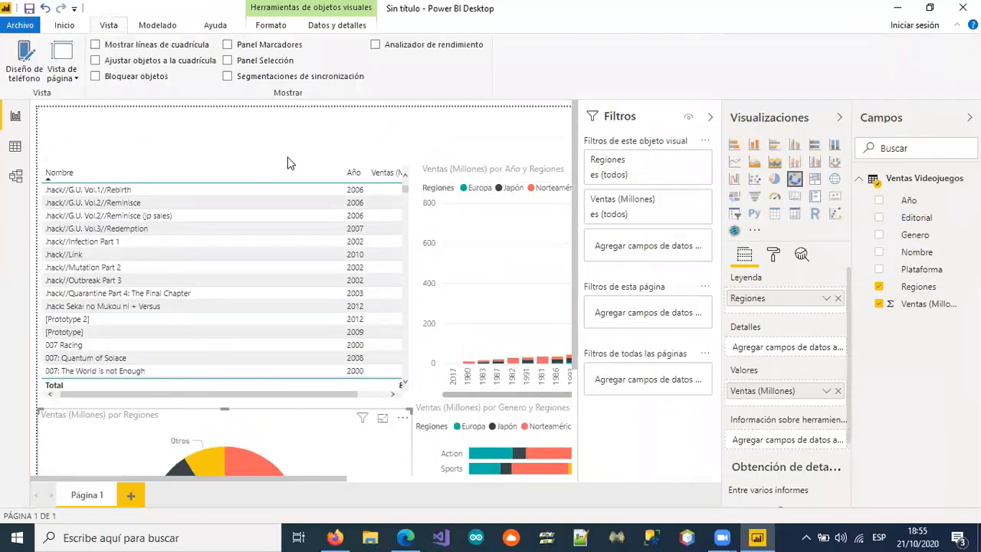
left_click(65, 72)
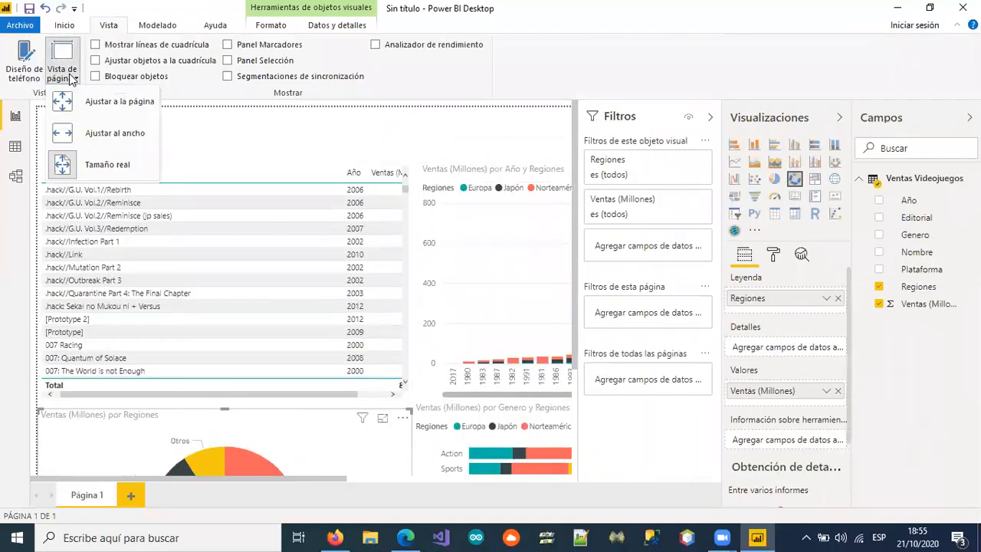
left_click(77, 96)
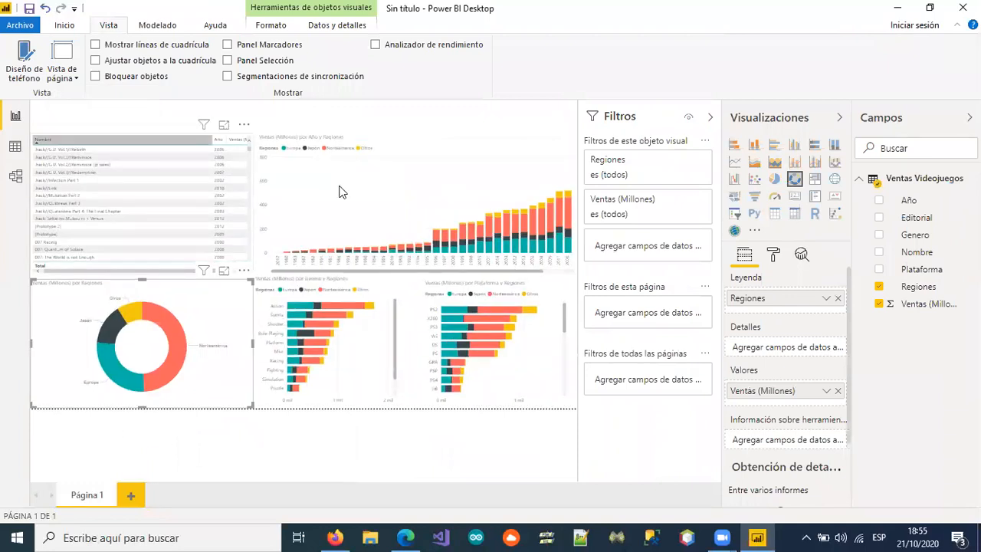
Try converting the donut chart into a card visual and undo the change
left_click(794, 199)
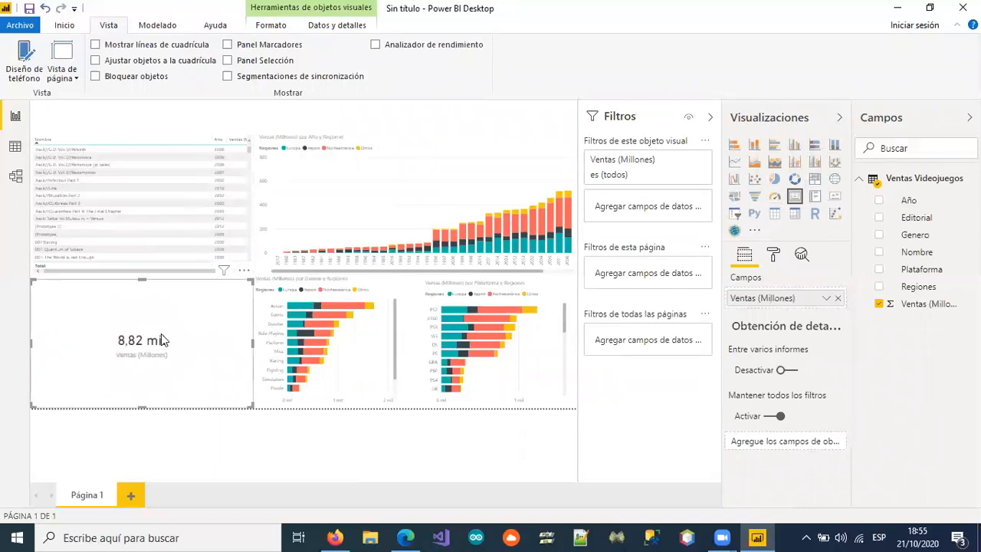
key("ctrl+z")
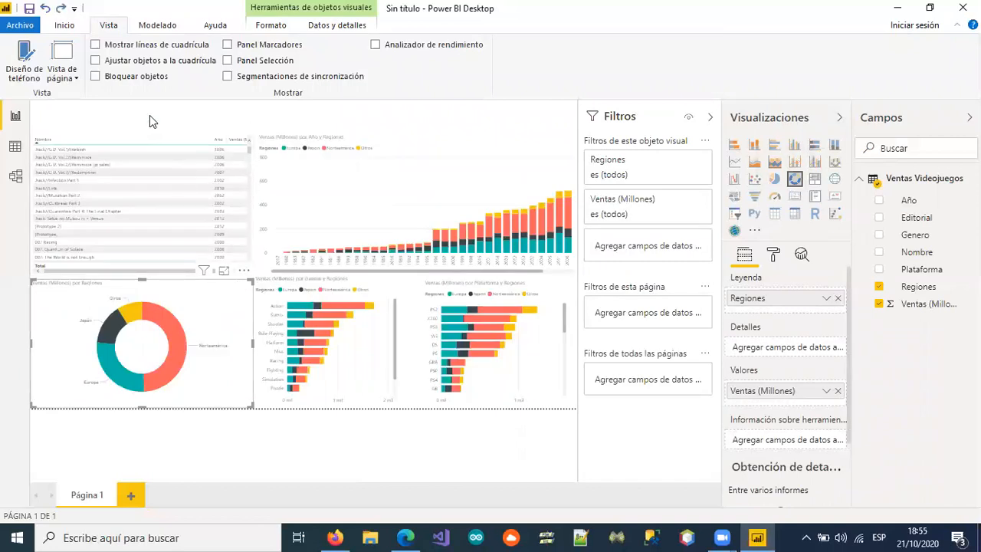
Add a card showing Ventas (Millones) and shrink it to fit above the game table
left_click(149, 115)
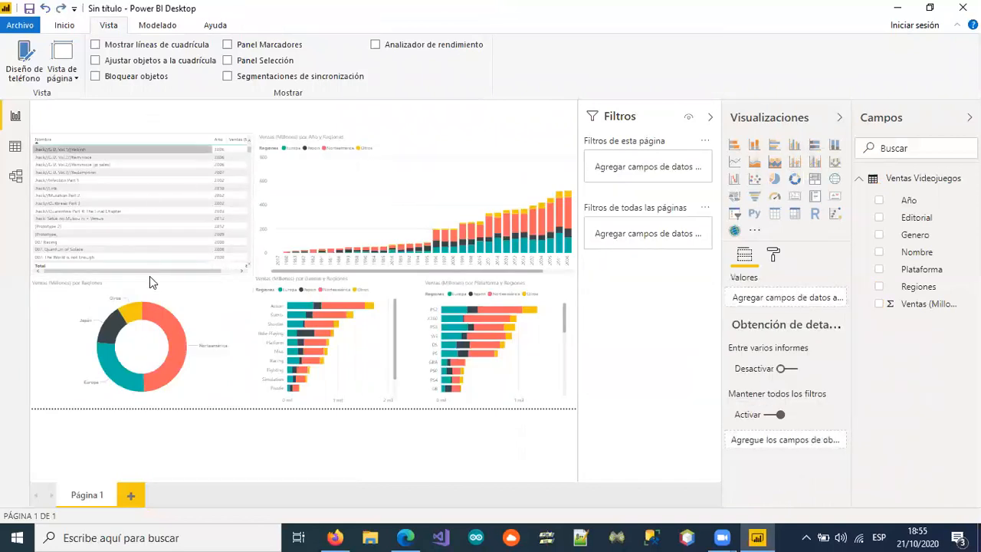
left_click(794, 197)
left_click_drag(117, 206, 109, 177)
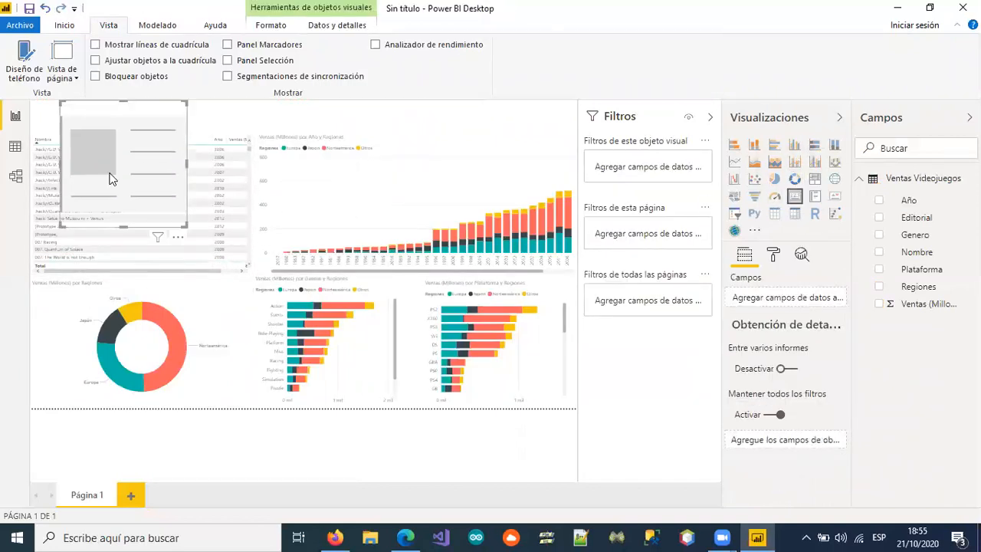
left_click(880, 304)
left_click_drag(124, 225, 151, 119)
left_click(181, 122)
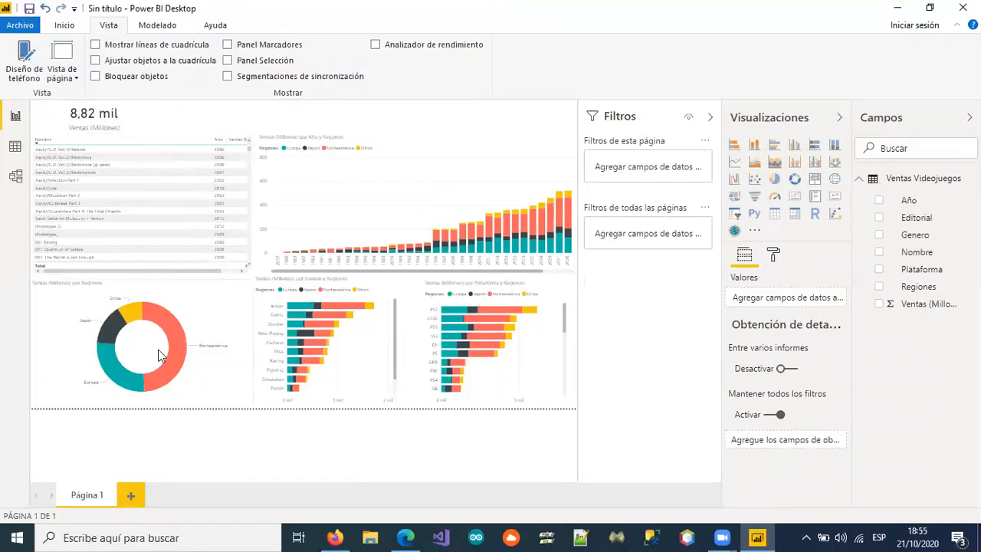
Check the card's sales total for Norteamérica, Otros and Japón by filtering from the donut chart, and clear the selection
left_click(168, 325)
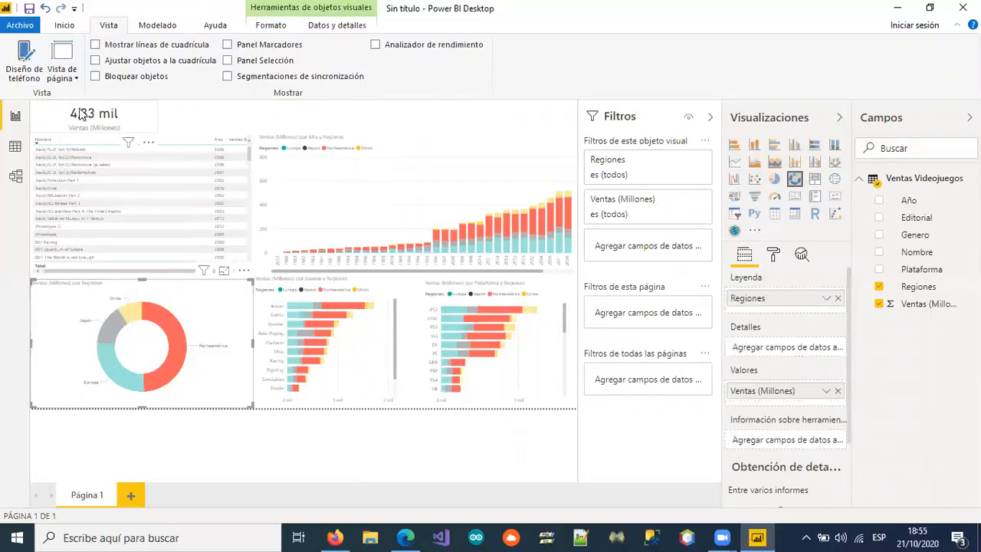
left_click(174, 327)
left_click(136, 312)
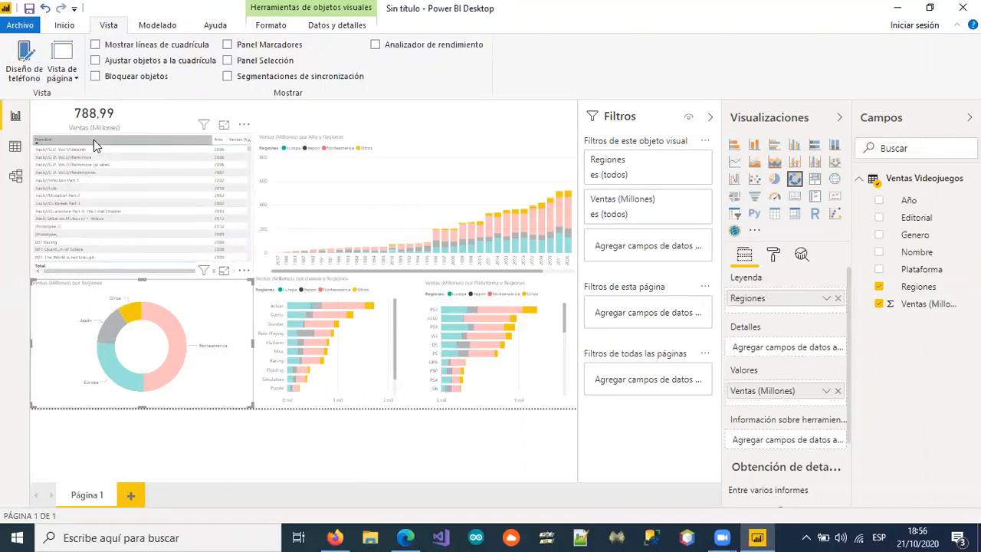
mouse_move(131, 313)
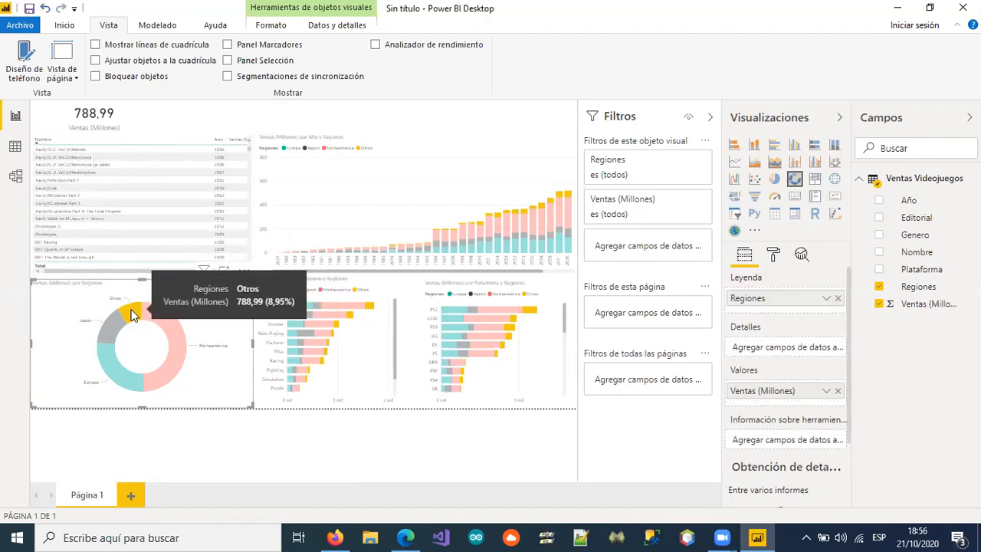
left_click(131, 313)
left_click(112, 337)
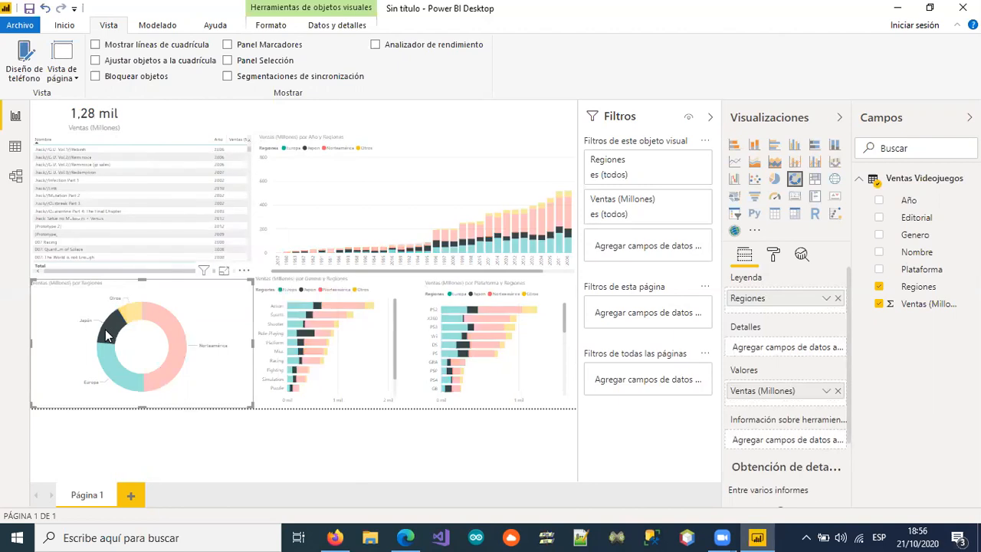
left_click(105, 328)
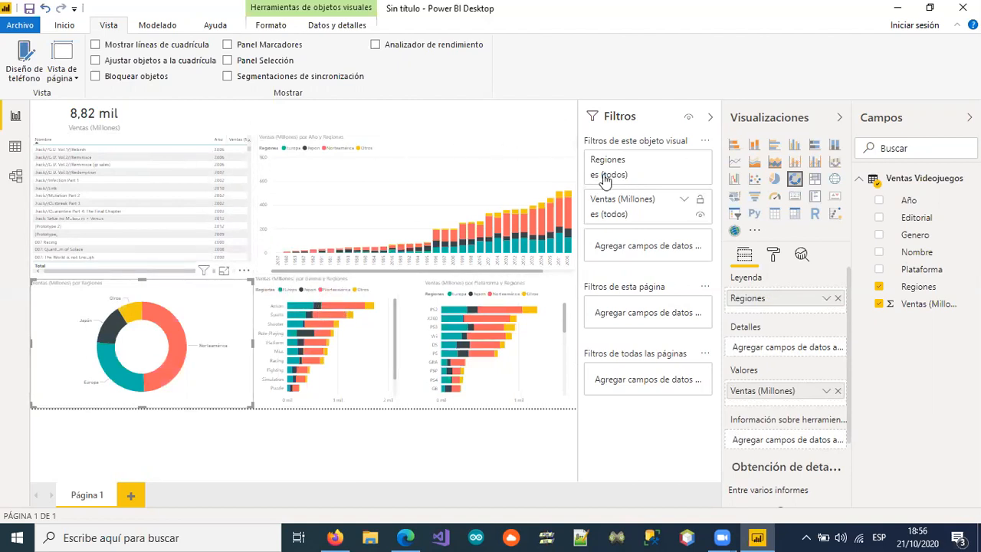
Add a slicer for Año and move it to where the table and column chart meet
left_click(368, 127)
left_click(733, 214)
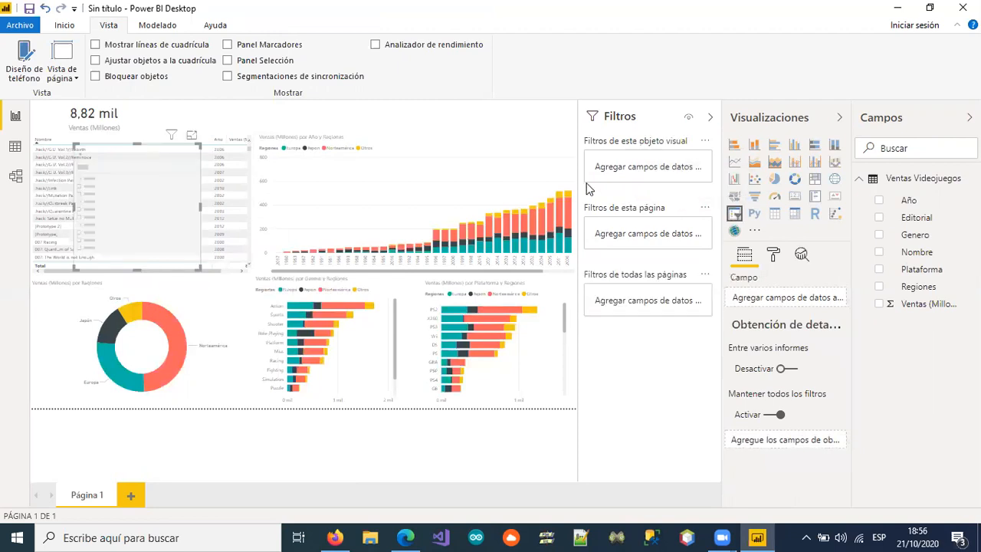
left_click_drag(138, 152, 287, 128)
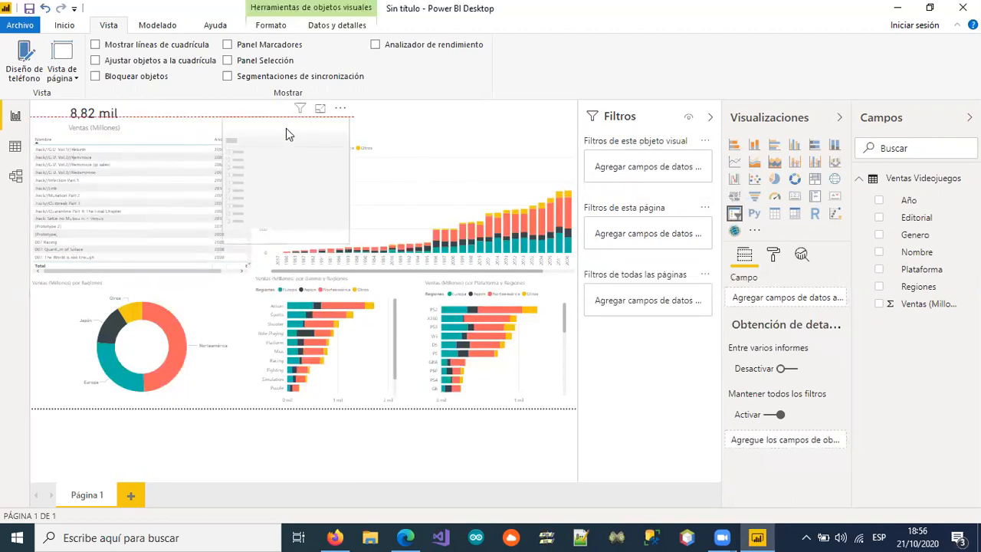
left_click(342, 111)
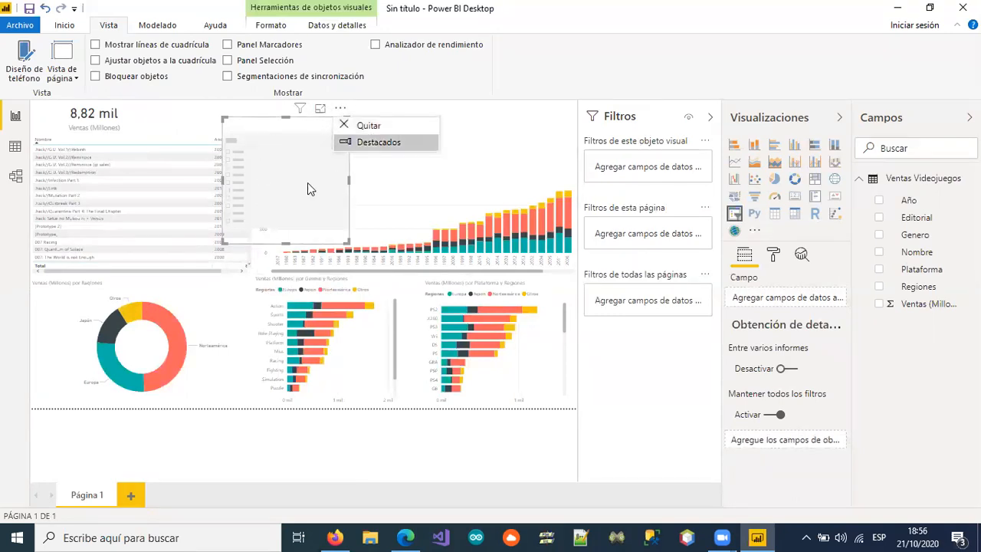
left_click_drag(259, 132, 240, 136)
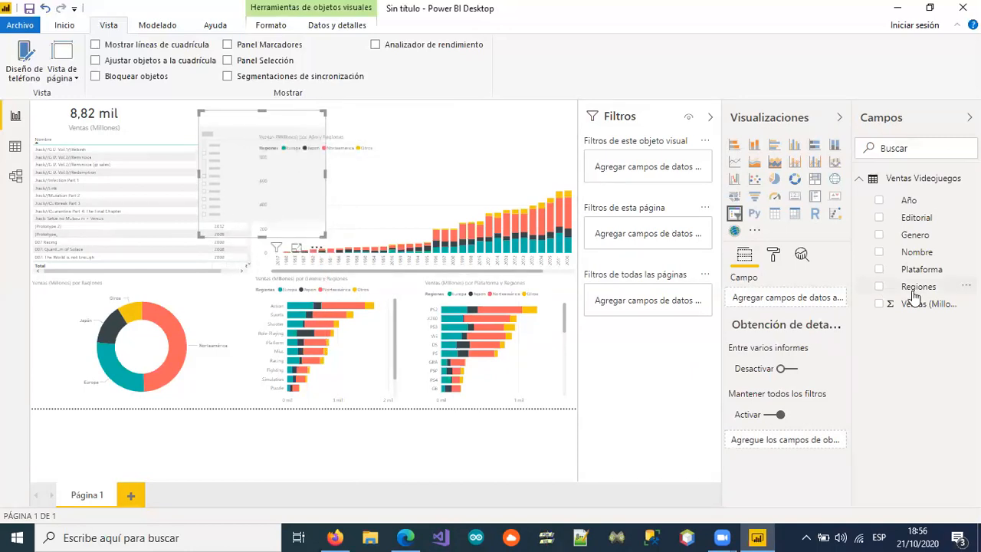
left_click(879, 202)
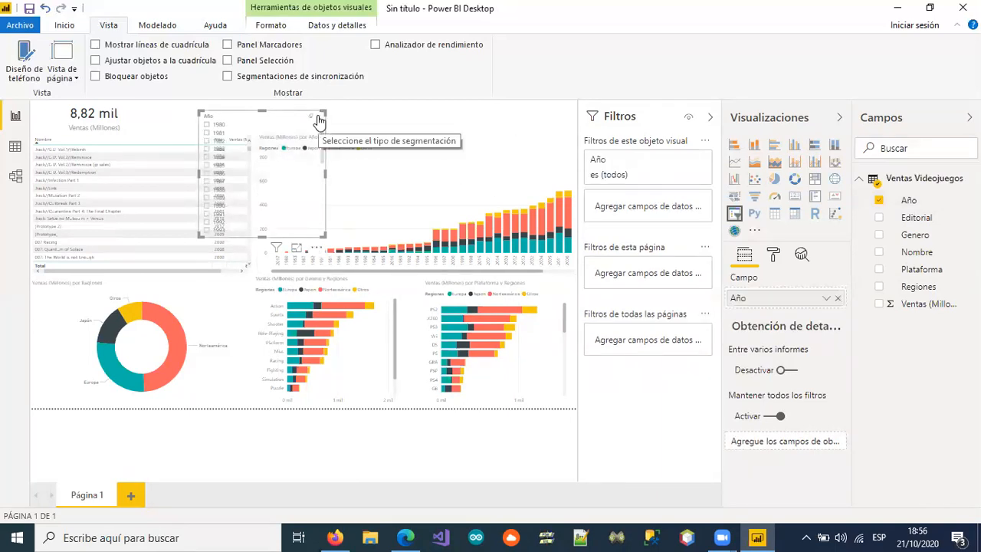
Turn the Año slicer into a short drop-down beside the sales card, and slightly lower the column chart's top edge
left_click(315, 119)
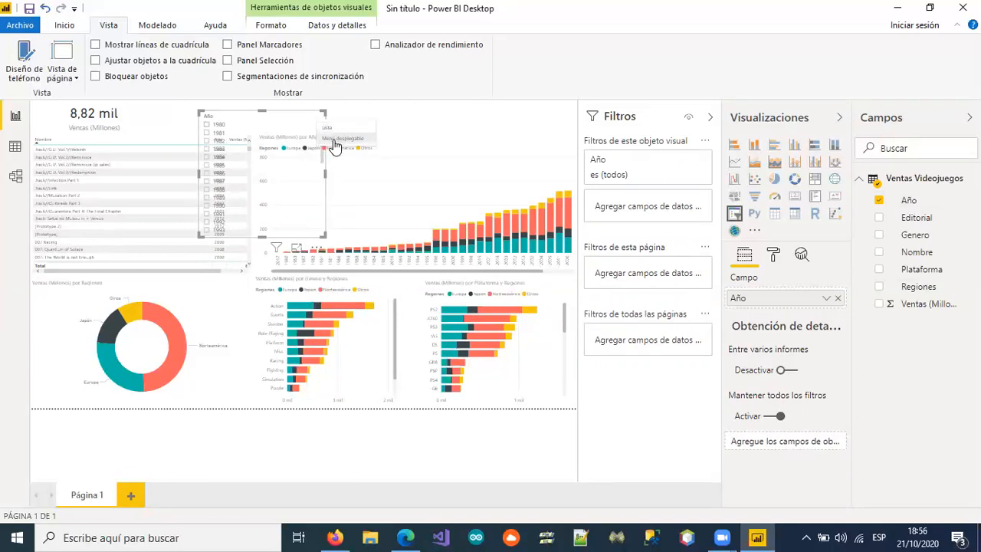
left_click(335, 141)
left_click_drag(261, 235, 268, 148)
left_click_drag(237, 120, 174, 103)
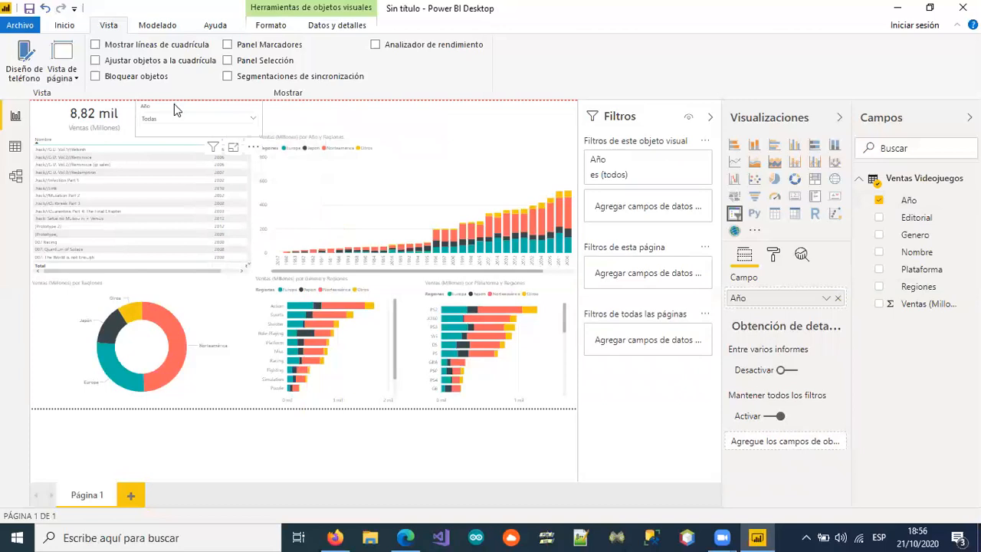
left_click(401, 144)
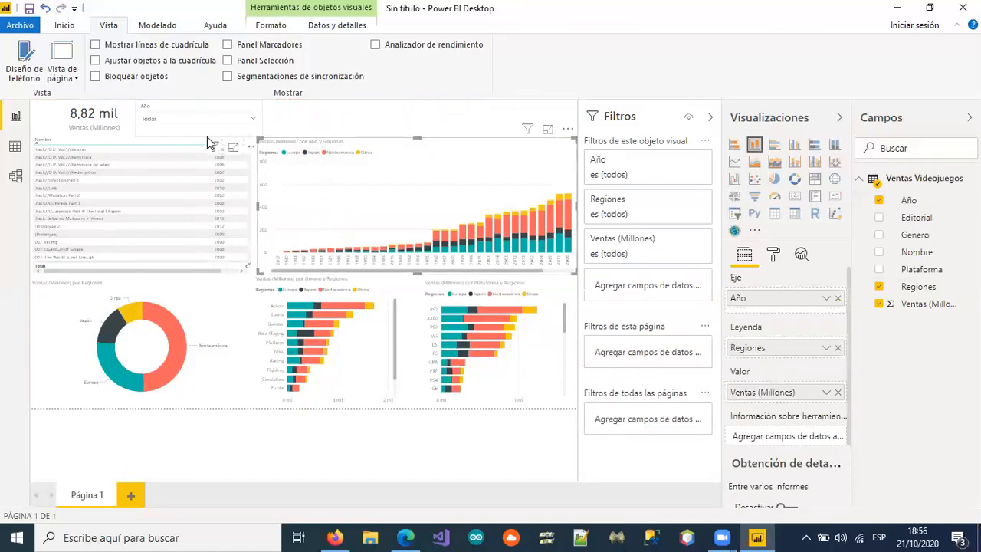
Lower the game table's upper edge slightly so it starts just below the sales card and Año slicer
left_click(110, 142)
left_click_drag(141, 132, 140, 137)
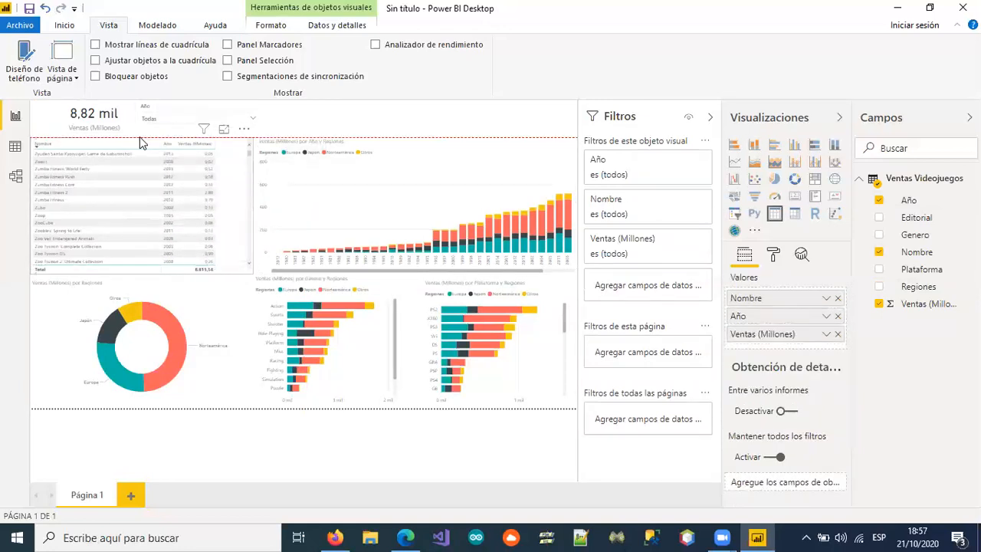
left_click(327, 130)
Test the Año slicer with 1983, 1985, and then 1983 to 1985 together, and clear the year selection
left_click(253, 119)
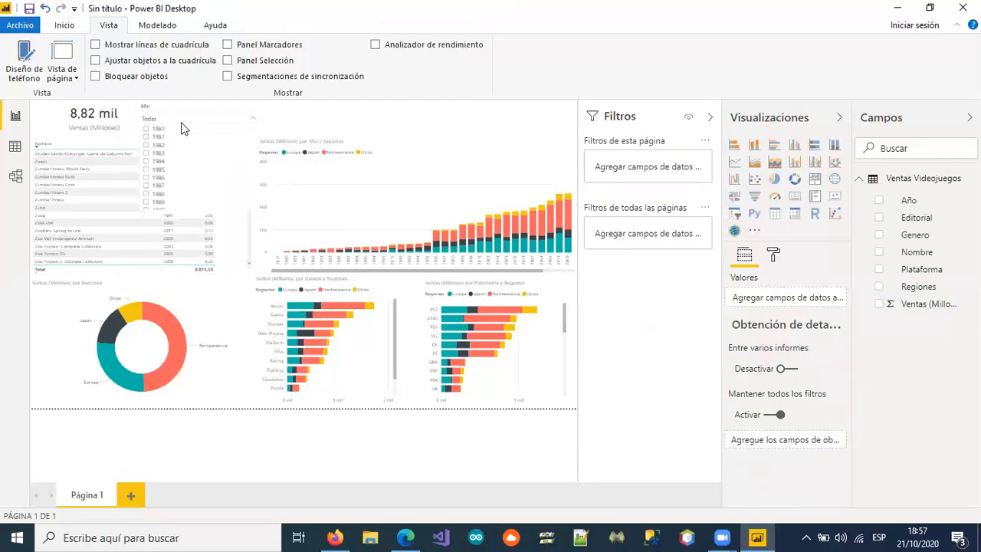
left_click(145, 154)
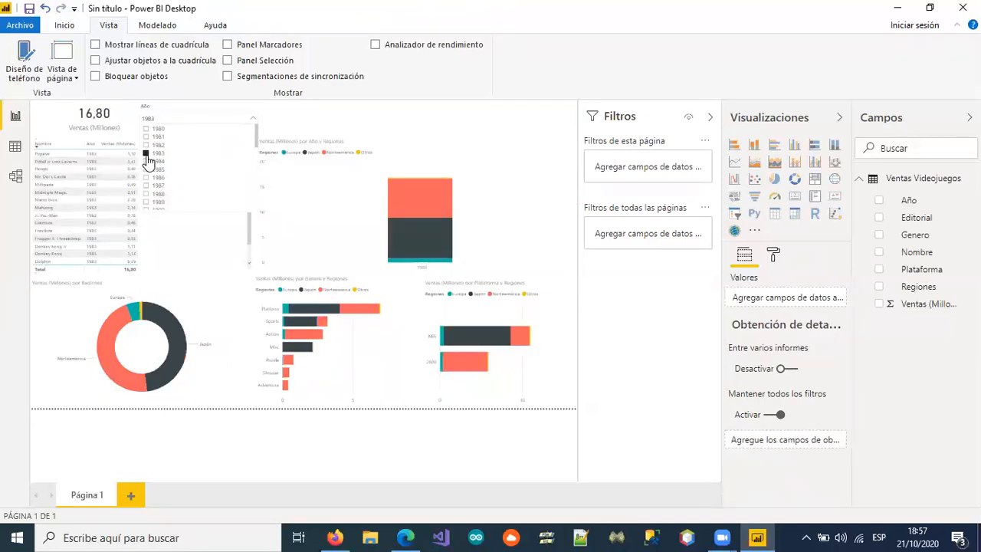
left_click(151, 173)
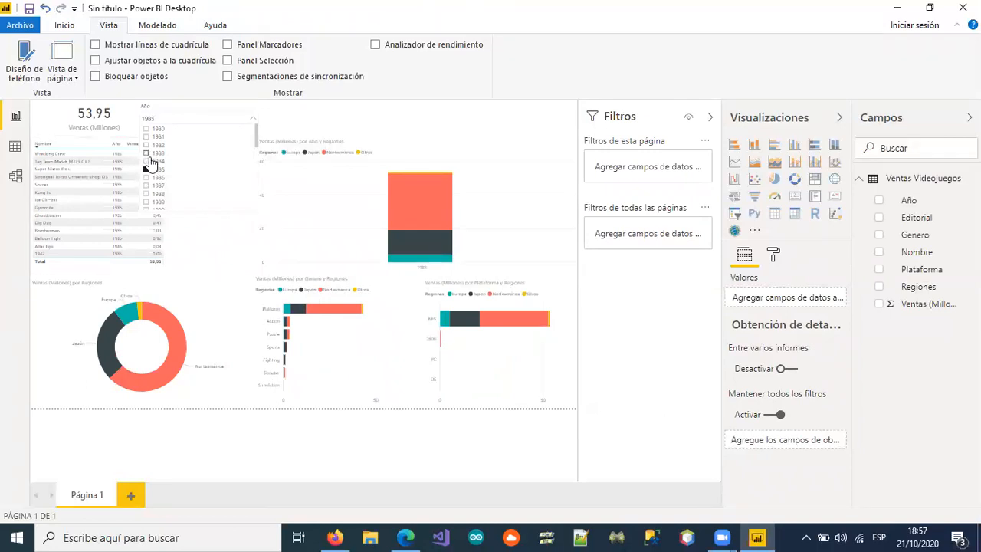
left_click(147, 162, "ctrl")
left_click(147, 153, "ctrl")
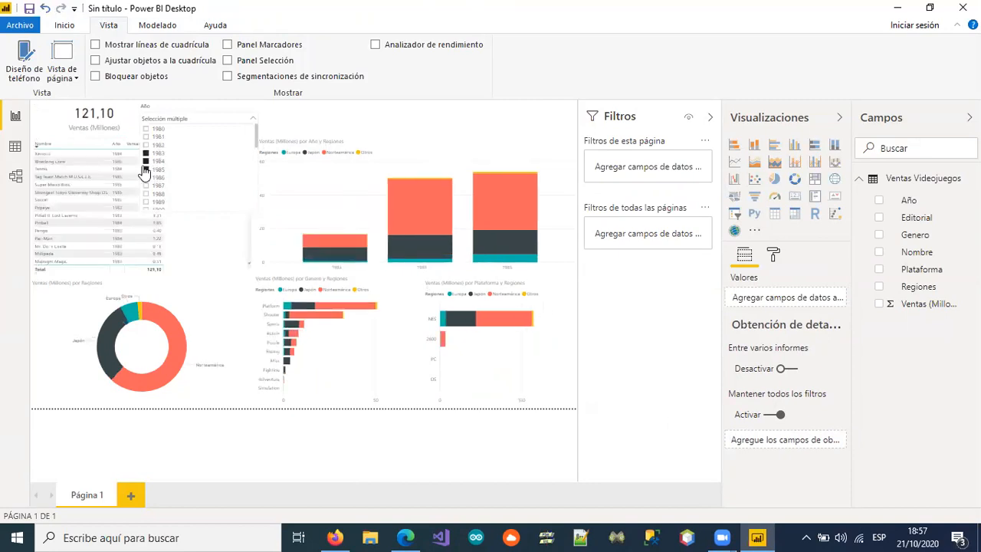
left_click(144, 171)
left_click(146, 170)
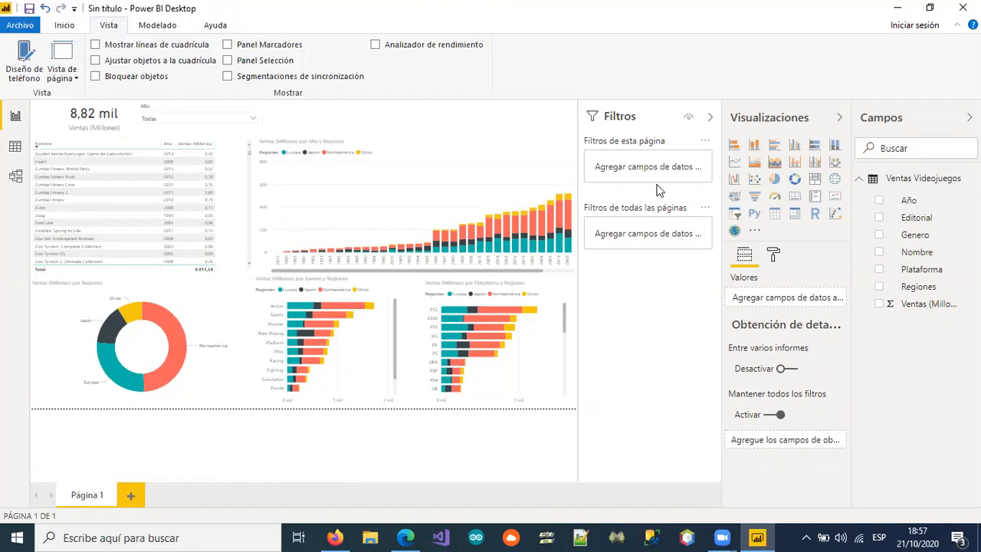
Duplicate the Año slicer, place the copy beside the original, and replace its field with Regiones
left_click(213, 112)
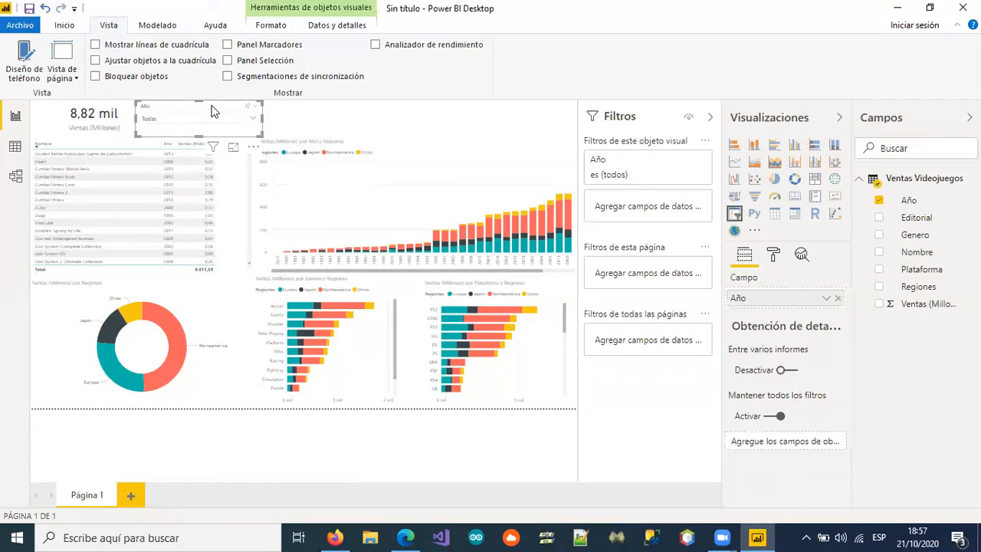
key("ctrl+c")
key("ctrl+v")
left_click_drag(236, 139, 347, 138)
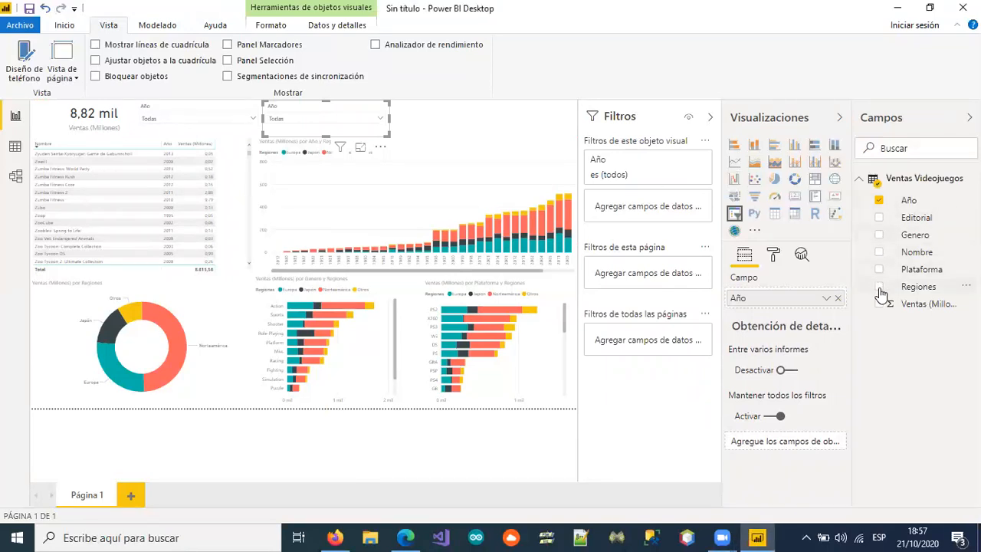
left_click_drag(908, 289, 778, 306)
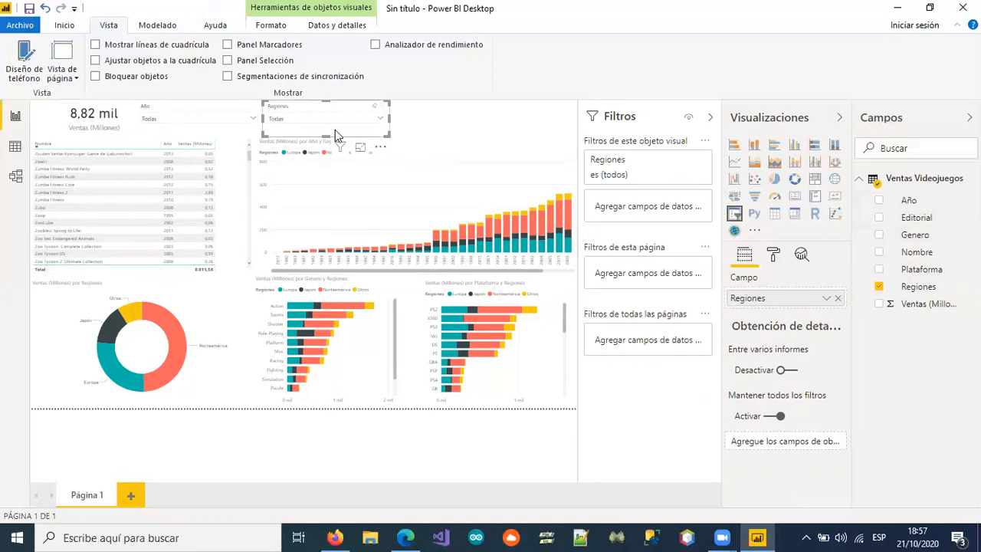
Test the Regiones slicer with Europa combined with the year 1980, and clear both selections
left_click(381, 123)
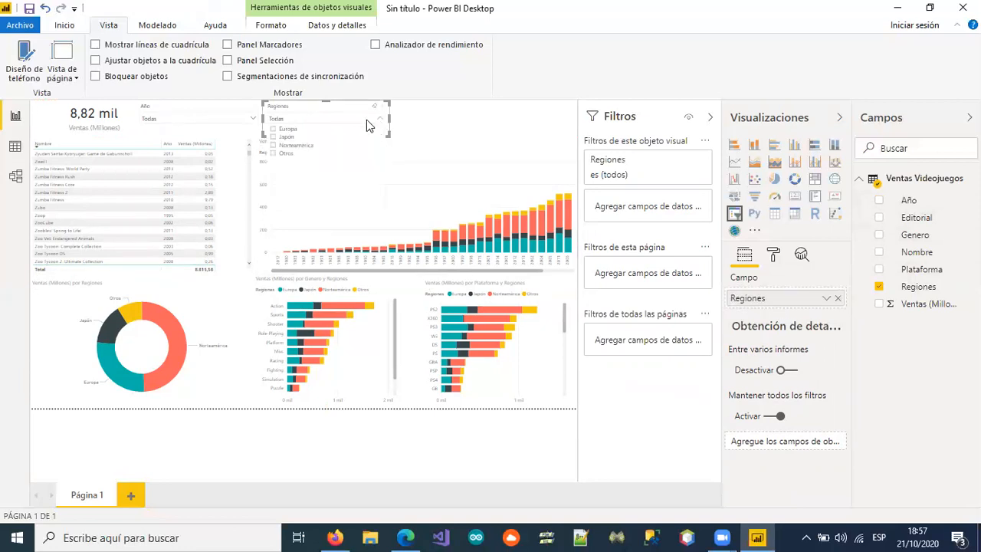
left_click(281, 134)
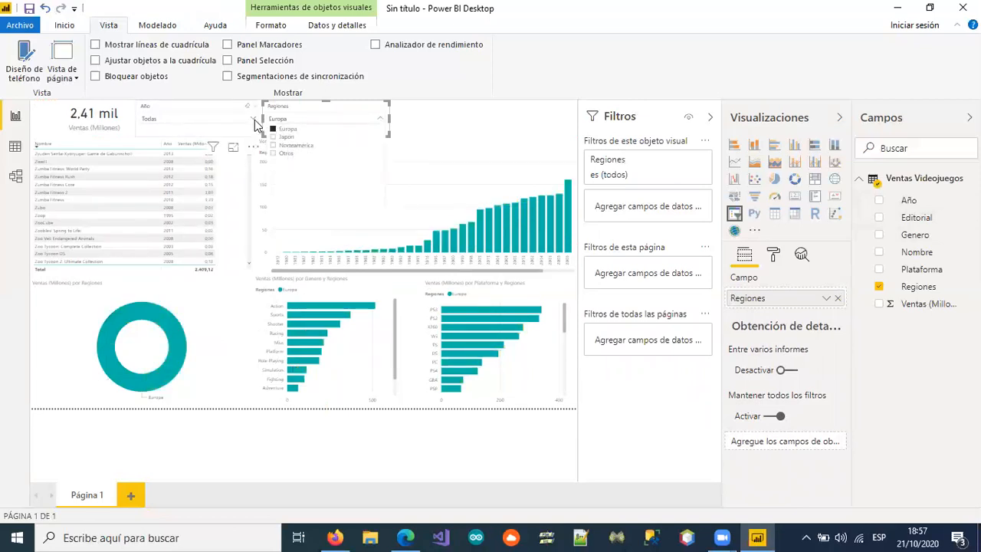
left_click(254, 118)
left_click(161, 131)
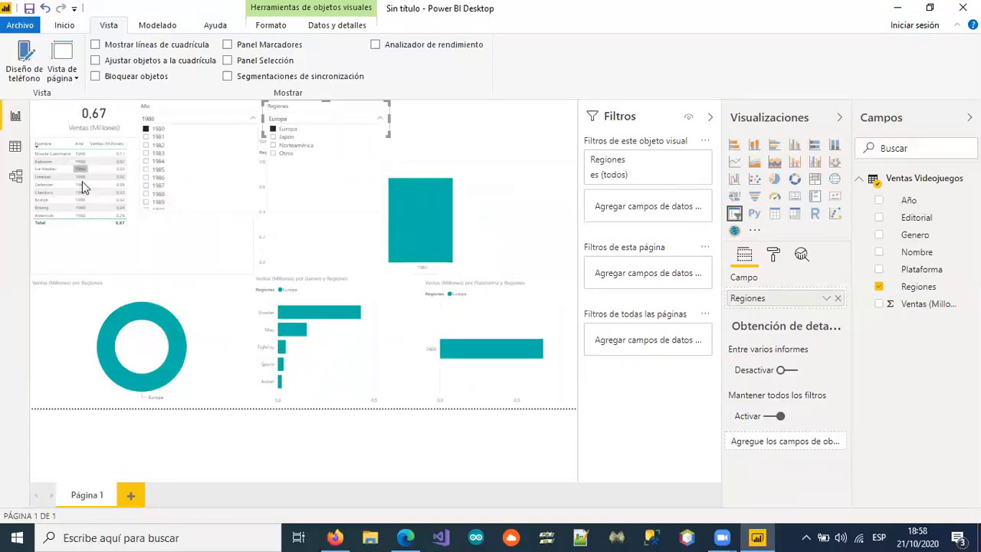
left_click(273, 131)
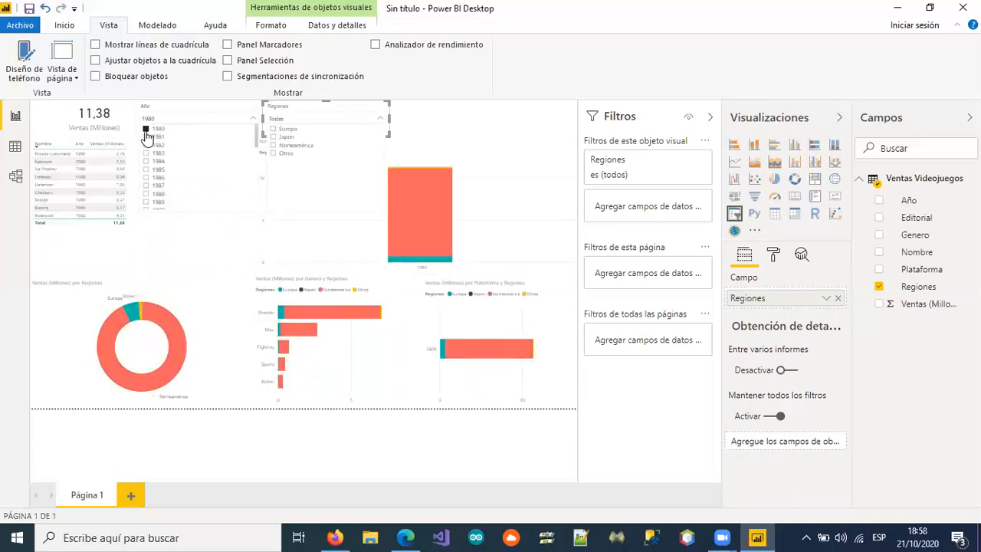
left_click(393, 130)
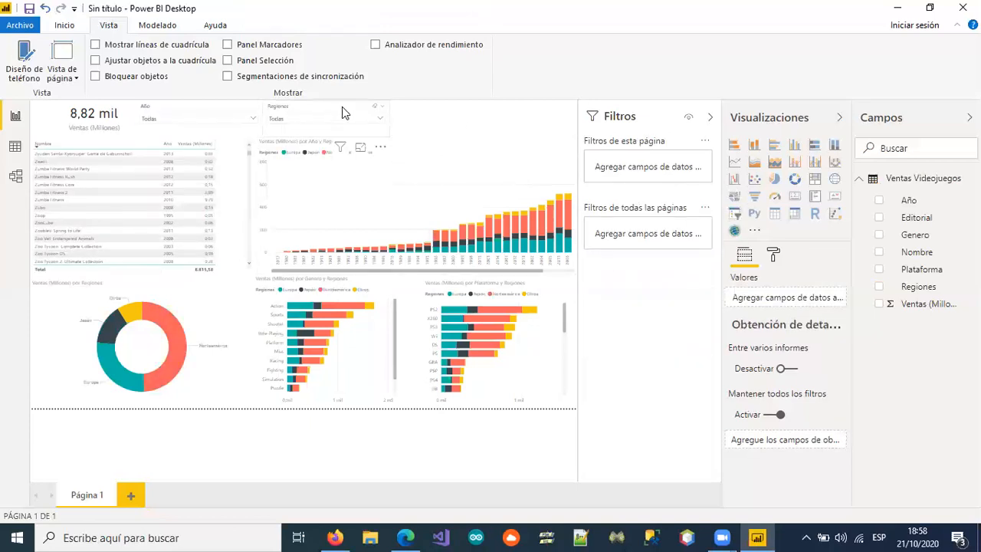
Duplicate the Regiones slicer, place the copy beside it, and replace its field with Genero
left_click(364, 113)
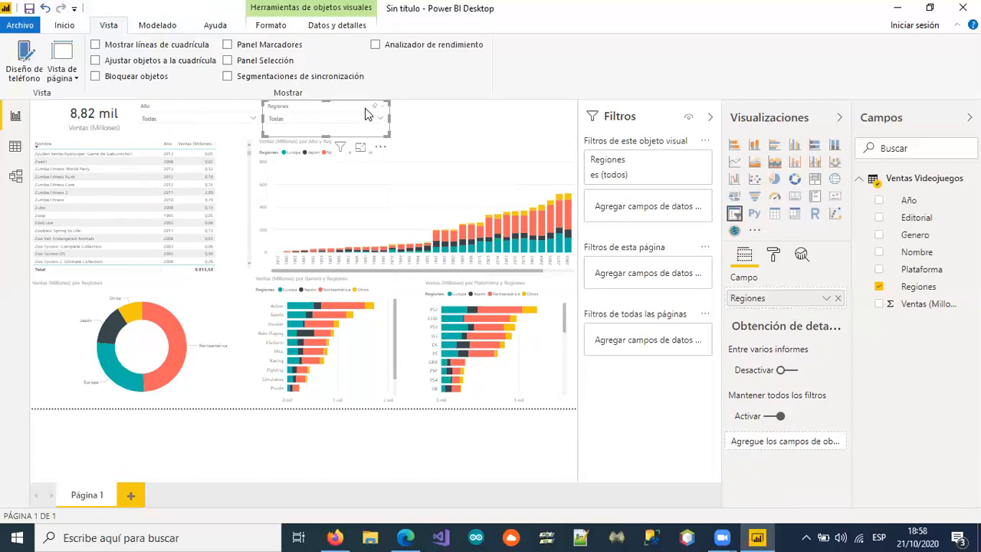
left_click_drag(365, 113, 492, 113)
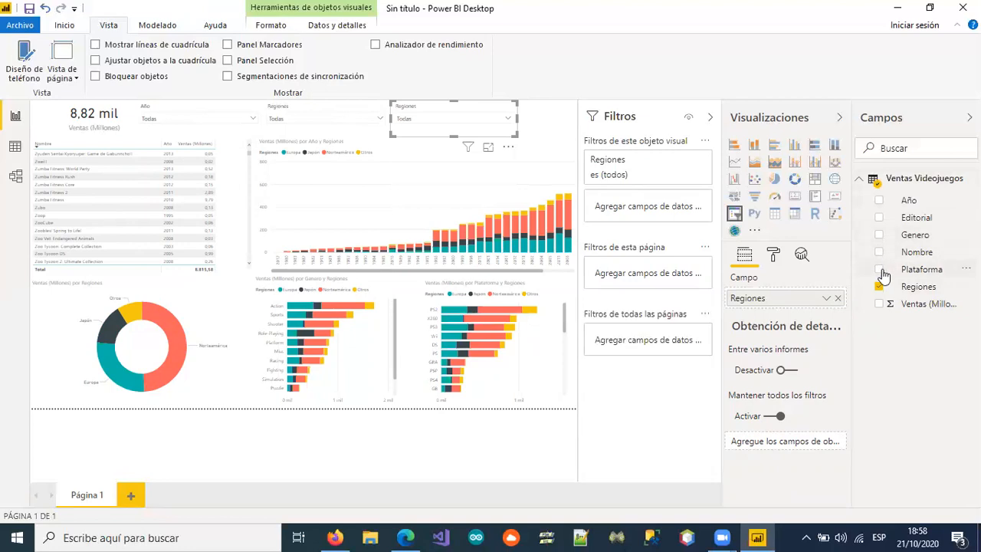
left_click_drag(904, 237, 788, 299)
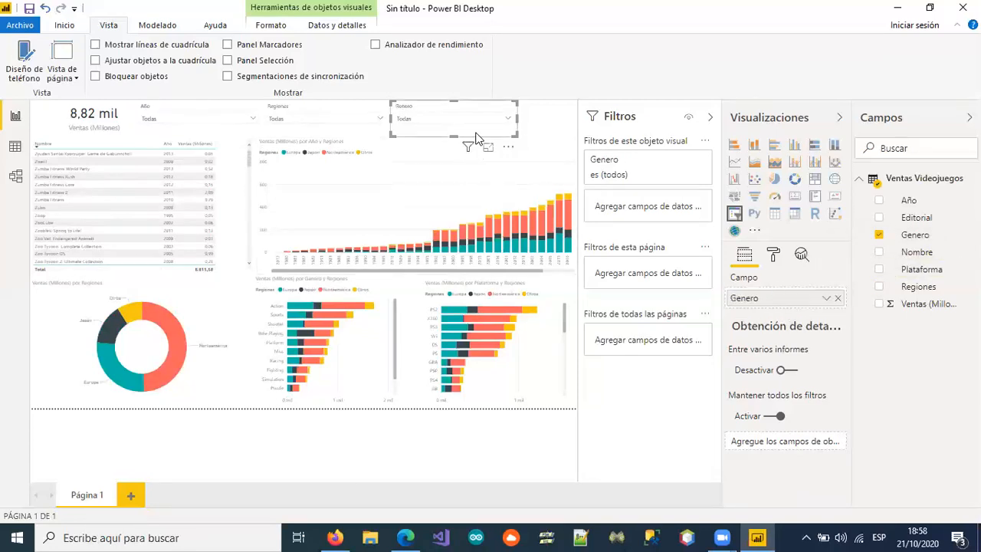
Check the genres offered by the Genero slicer, and collapse the Filtros pane to enlarge the report view
left_click(508, 118)
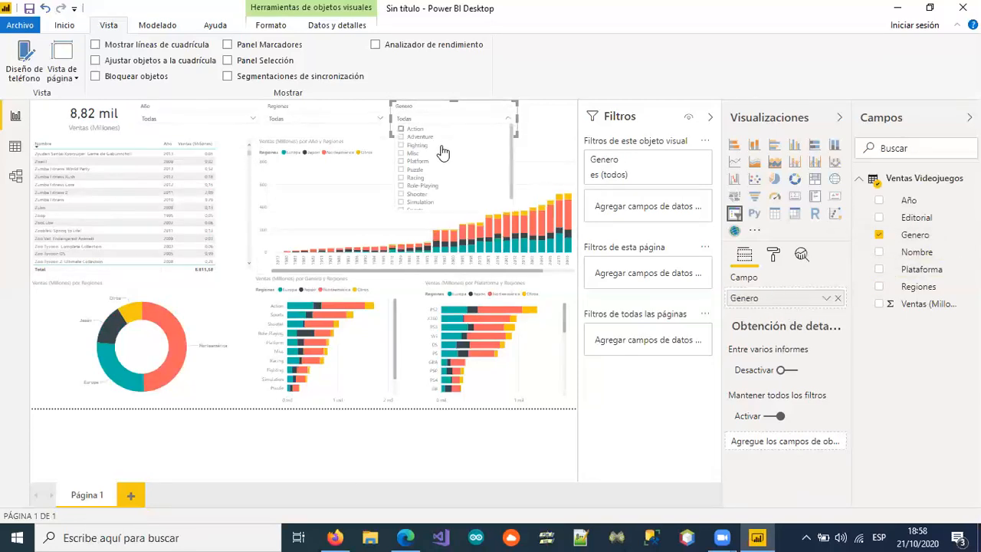
left_click(542, 123)
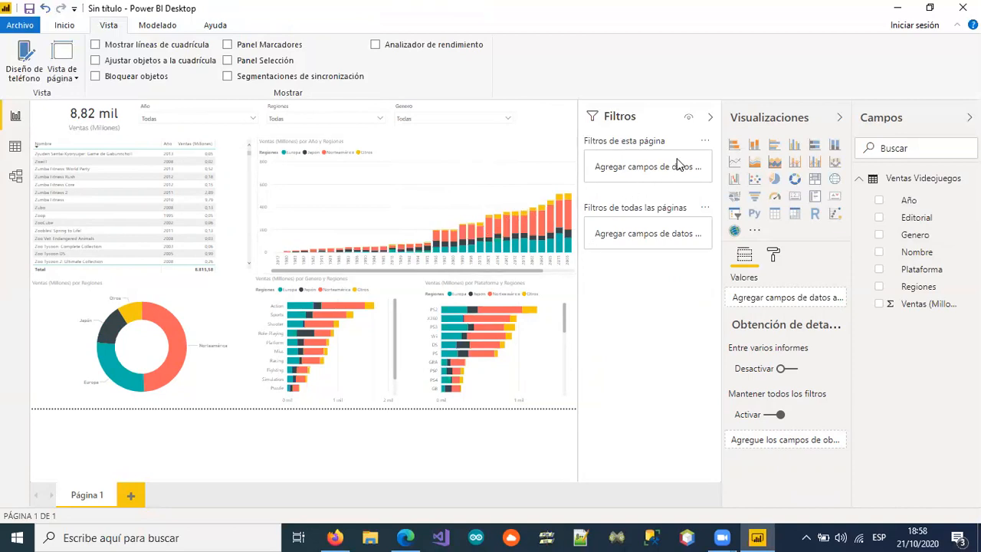
left_click(709, 119)
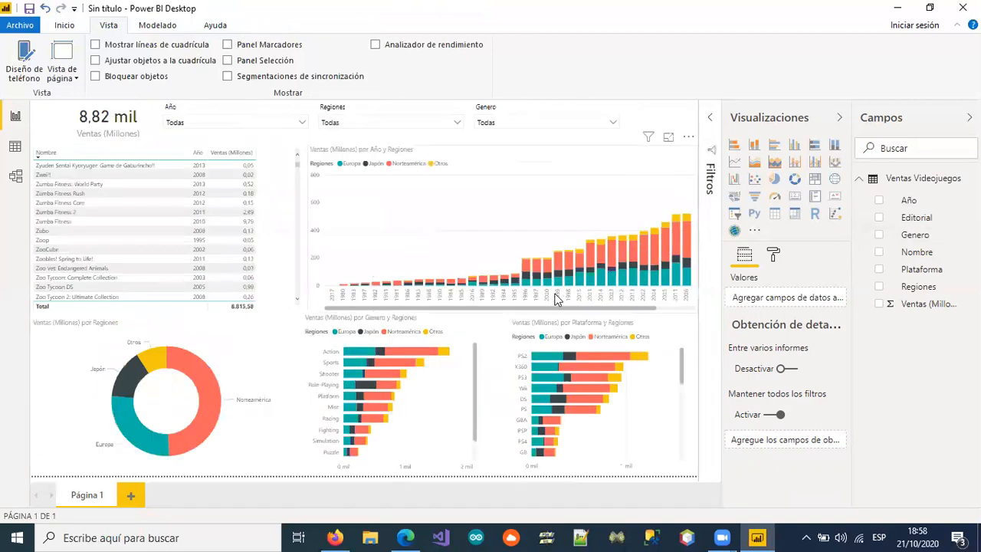
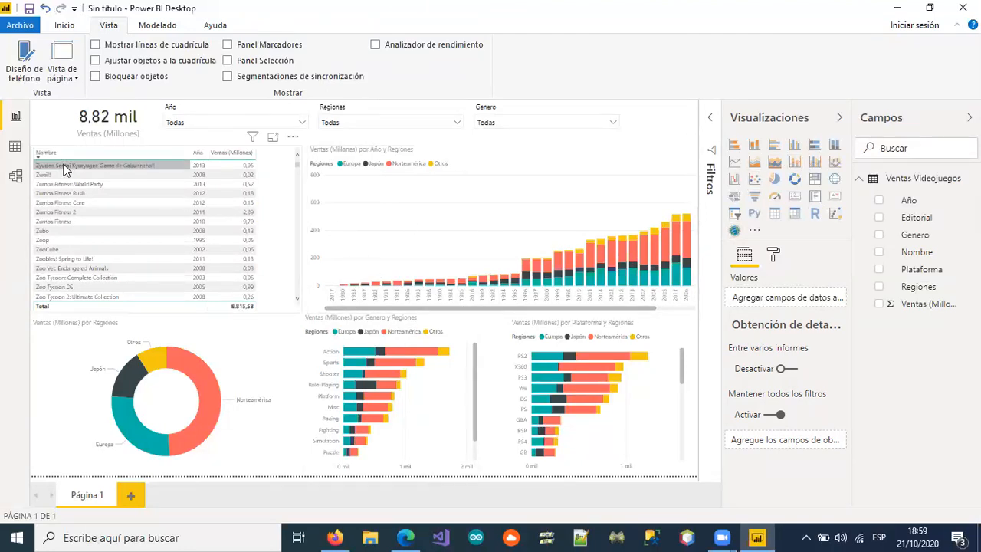
Try the Crepúsculo and Parque themes on the report, and return to the Predeterminado theme
left_click(42, 130)
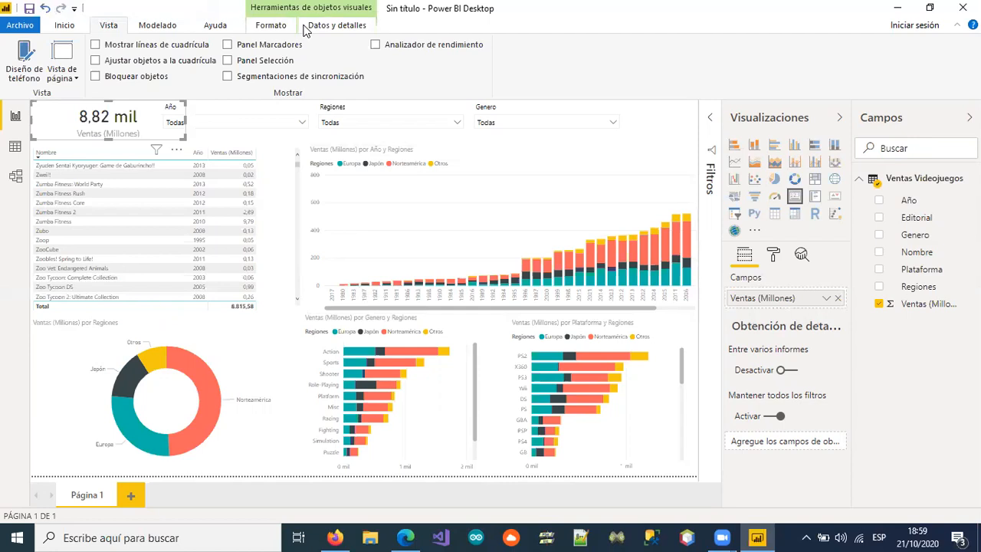
left_click(56, 29)
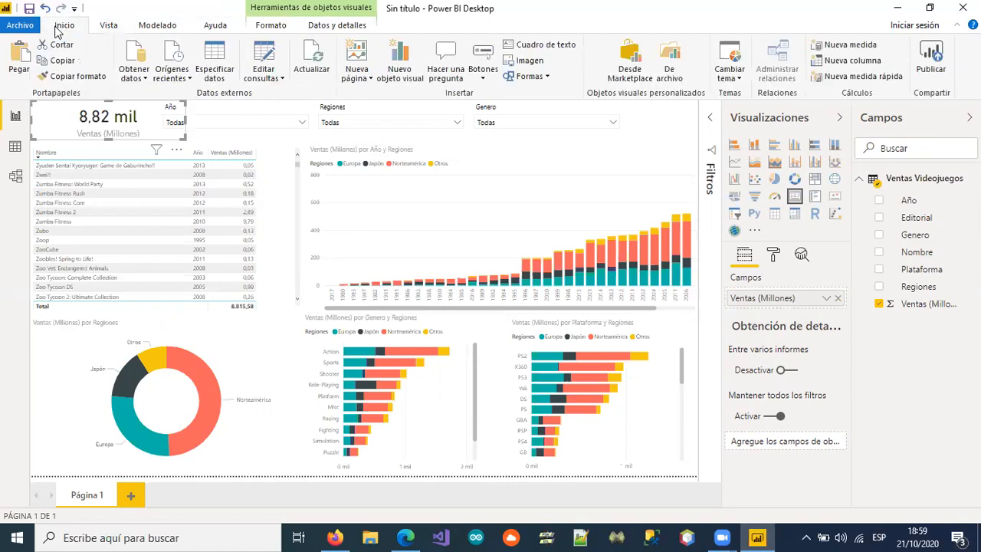
left_click(737, 77)
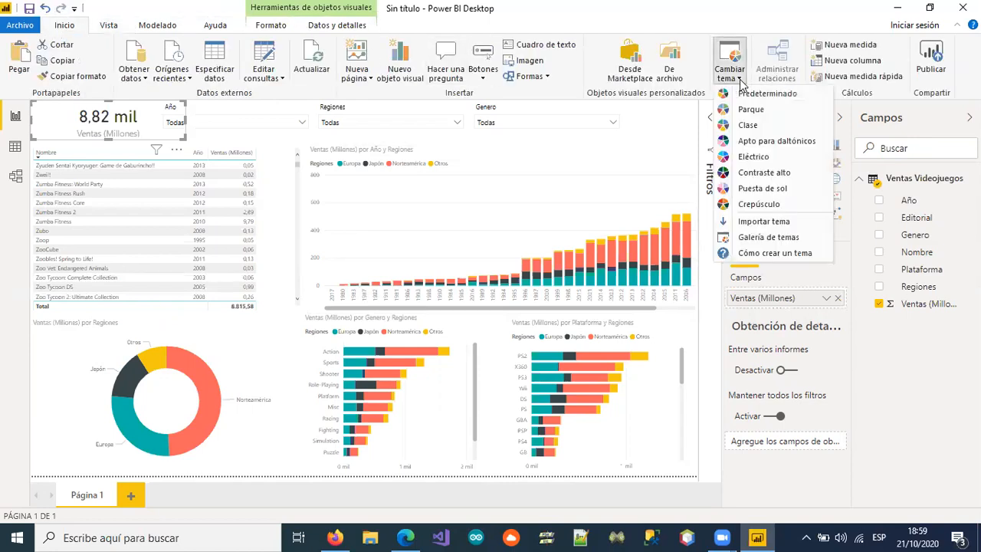
left_click(740, 210)
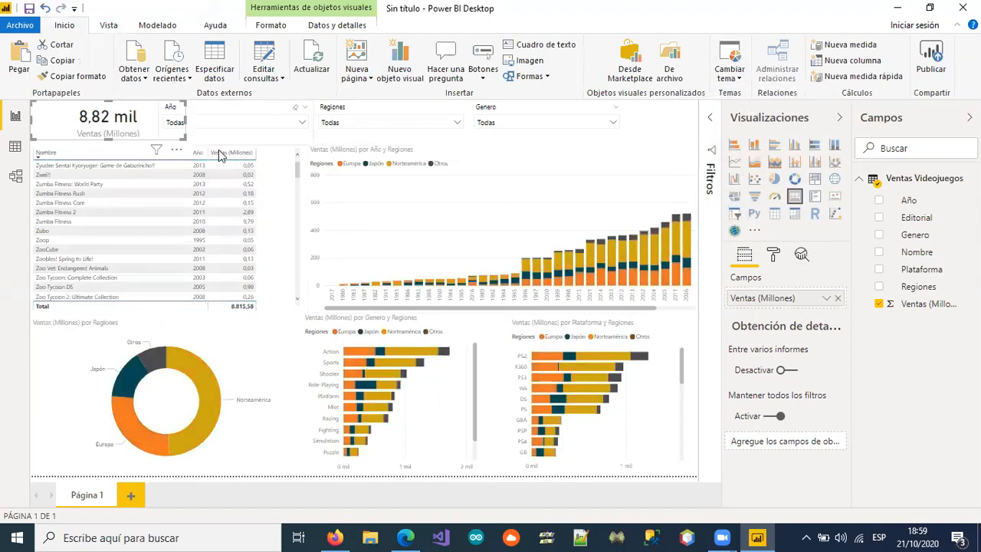
left_click(743, 80)
left_click(742, 111)
left_click(739, 79)
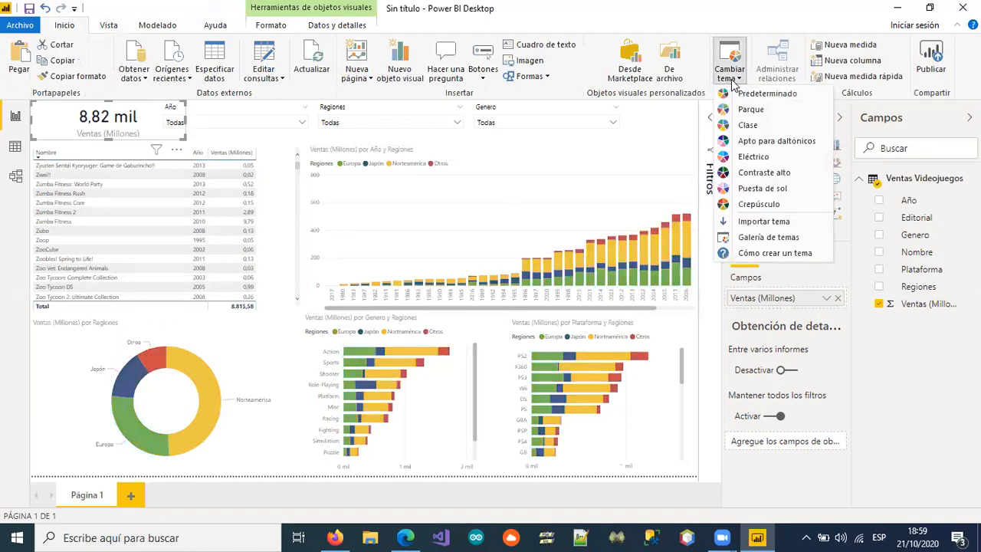
left_click(740, 93)
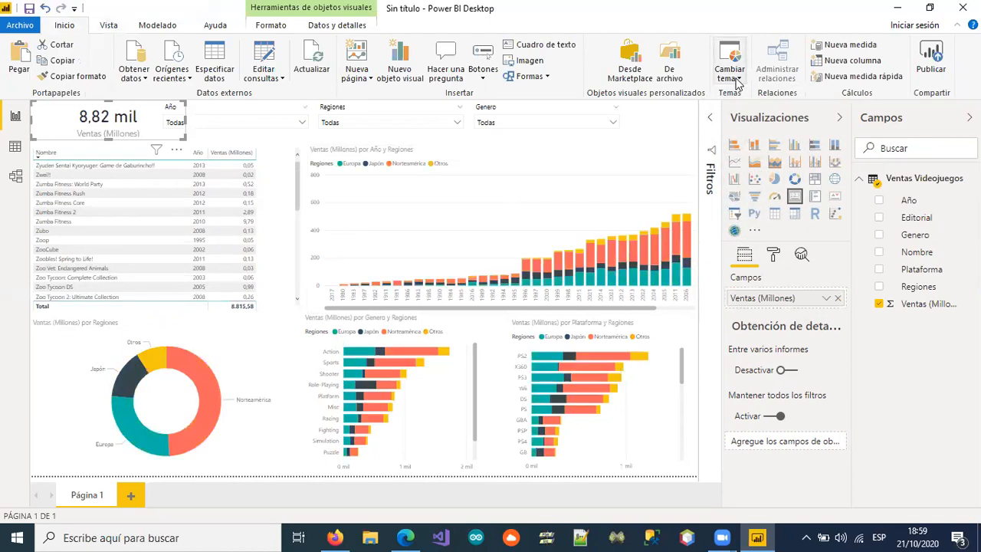
Try the Clase and Puesta de sol themes on the report, and restore the Predeterminado theme
left_click(735, 80)
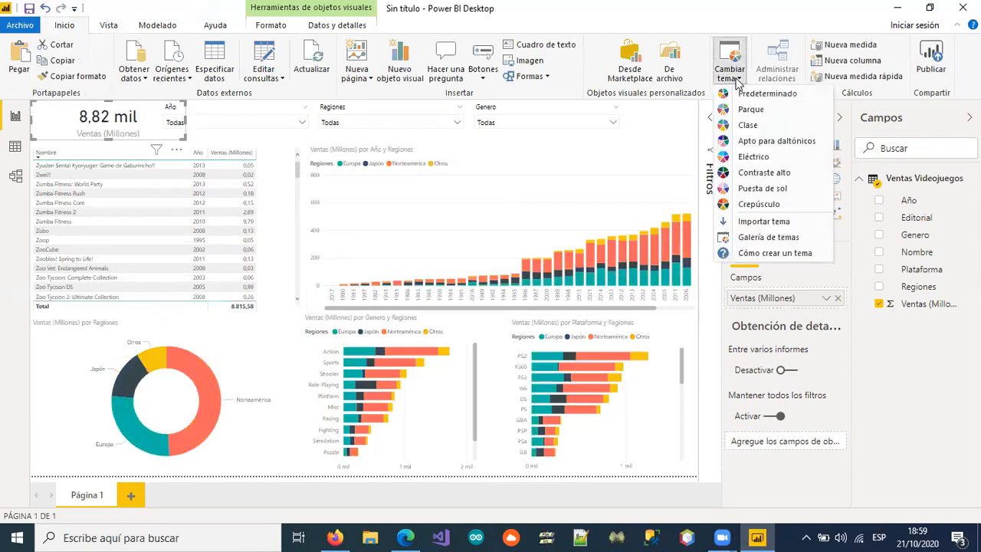
left_click(740, 126)
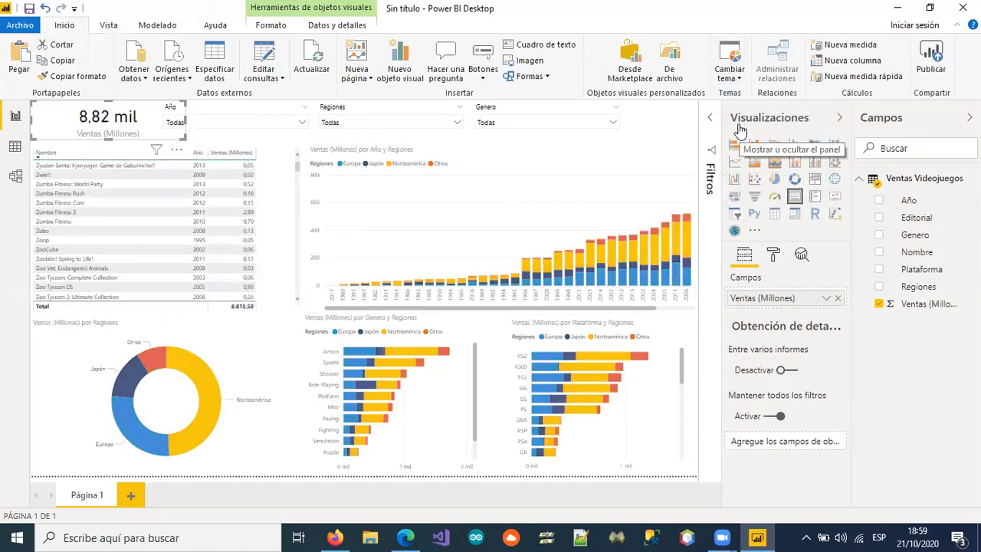
left_click(736, 80)
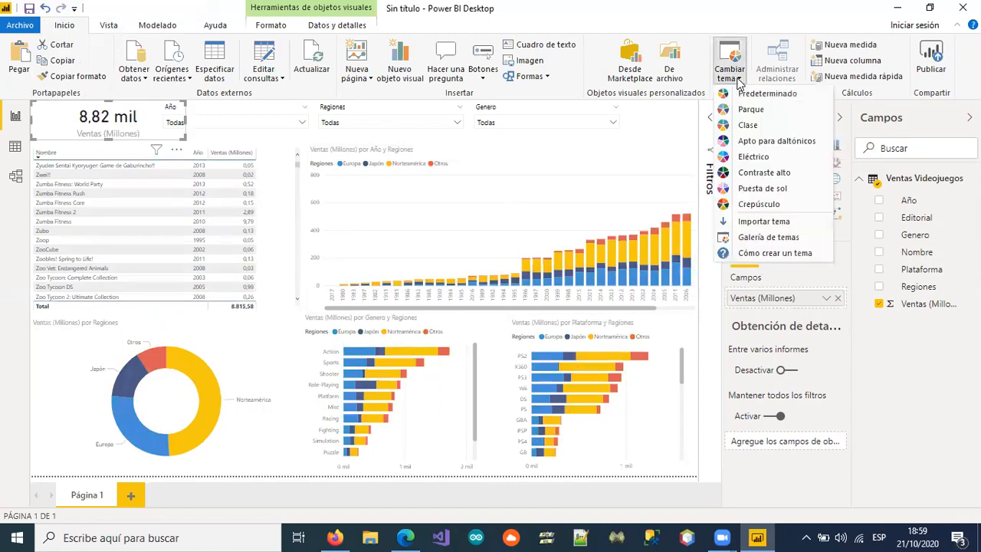
left_click(747, 203)
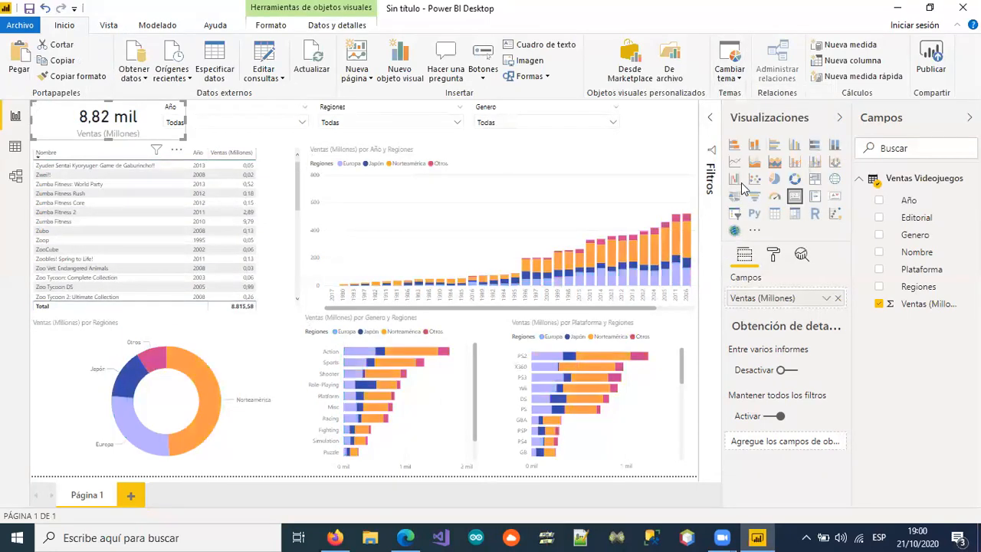
left_click(732, 79)
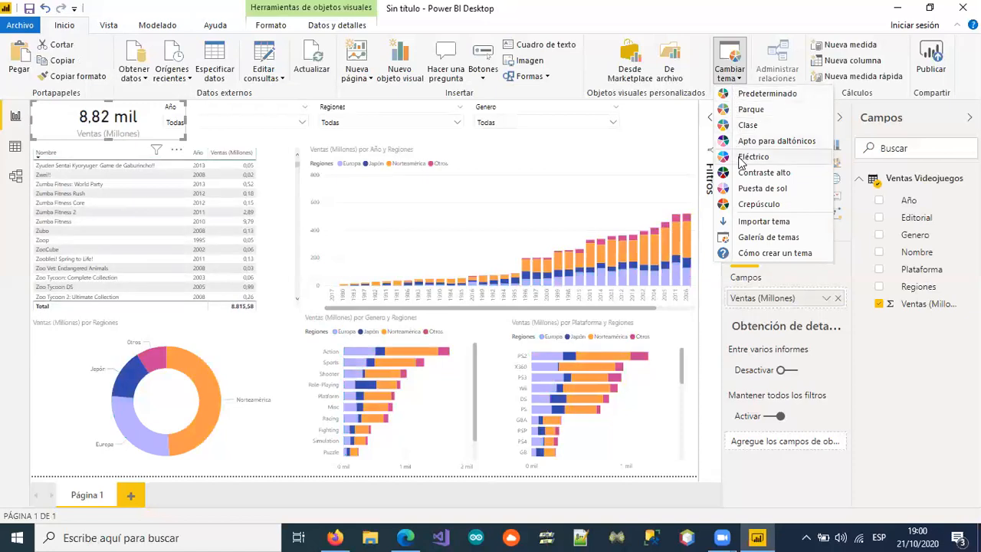
left_click(739, 94)
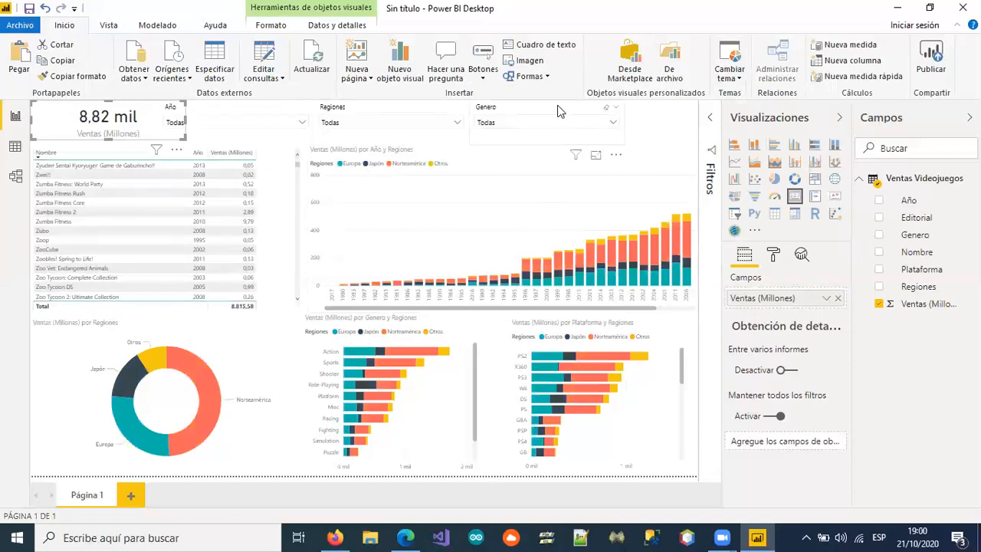
Shift the Genero, Regiones and Año slicers to the right, spreading them along the row beside the sales card
left_click_drag(558, 112, 628, 105)
left_click_drag(434, 105, 499, 115)
left_click_drag(288, 113, 314, 113)
Turn on the background of the sales total card and set its colour to the theme's teal
left_click(161, 127)
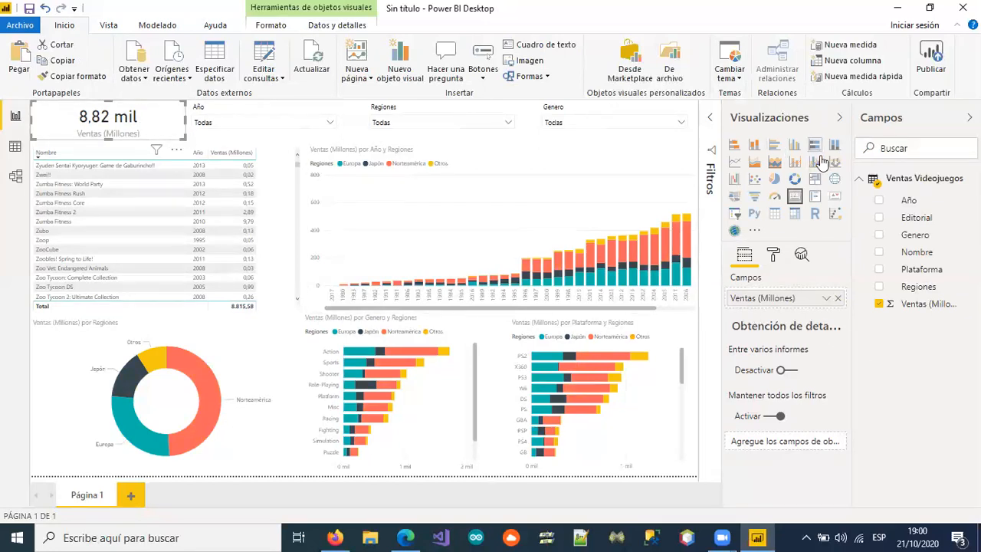
left_click(774, 259)
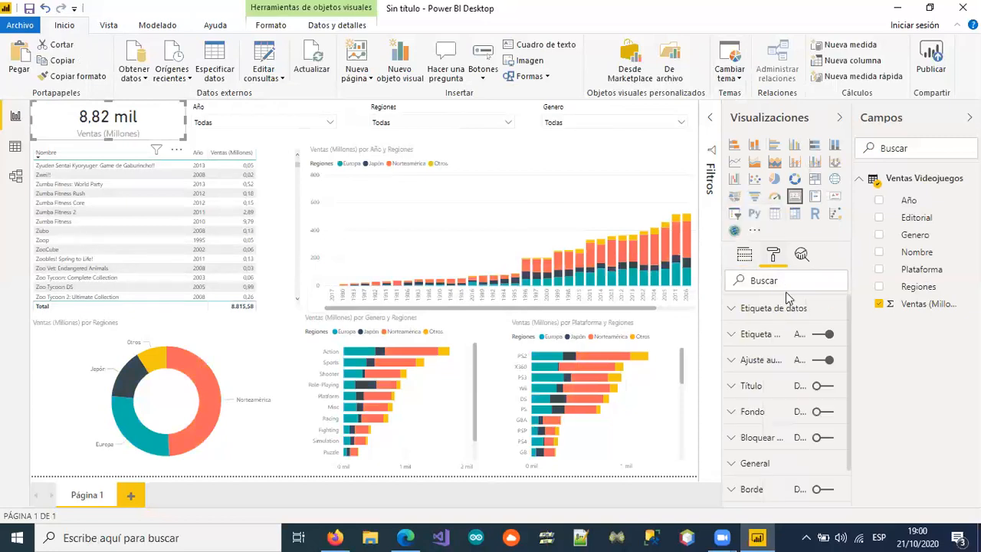
scroll(787, 368, "down", 1)
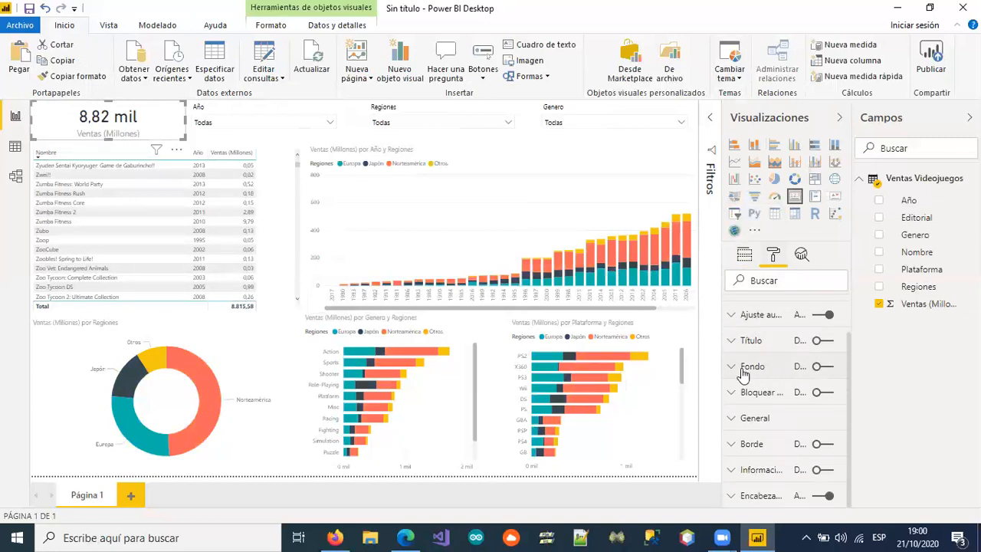
left_click(743, 373)
left_click(817, 368)
scroll(778, 374, "down", 1)
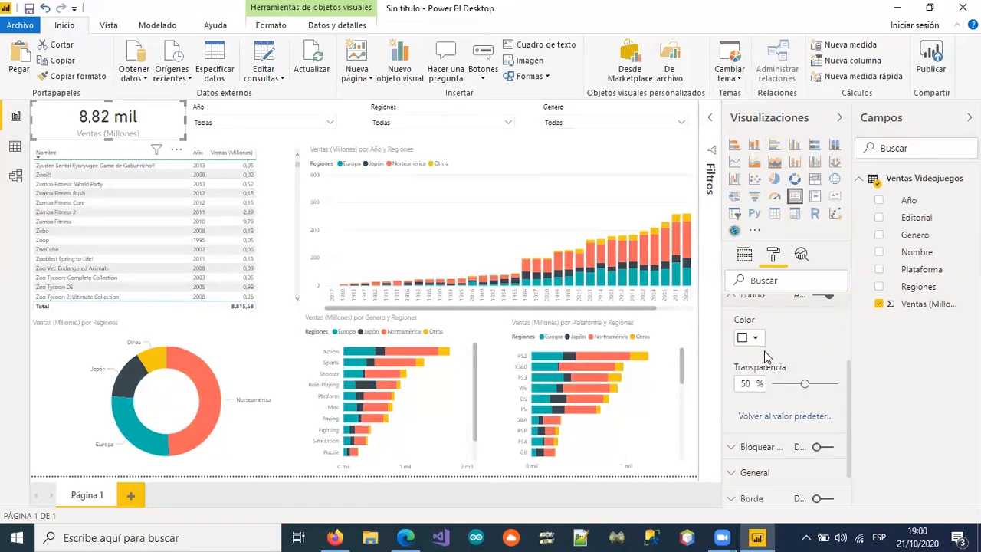
left_click(756, 341)
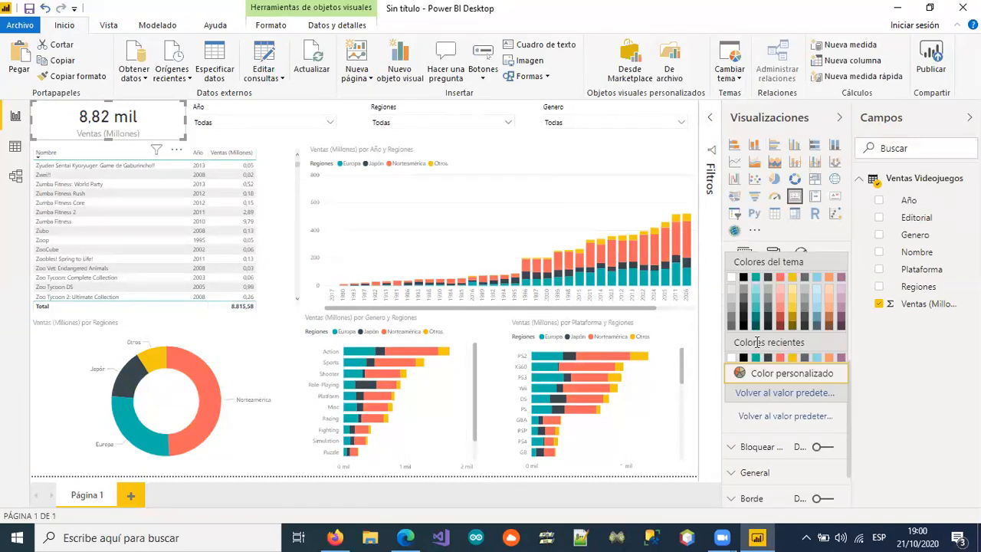
left_click(754, 278)
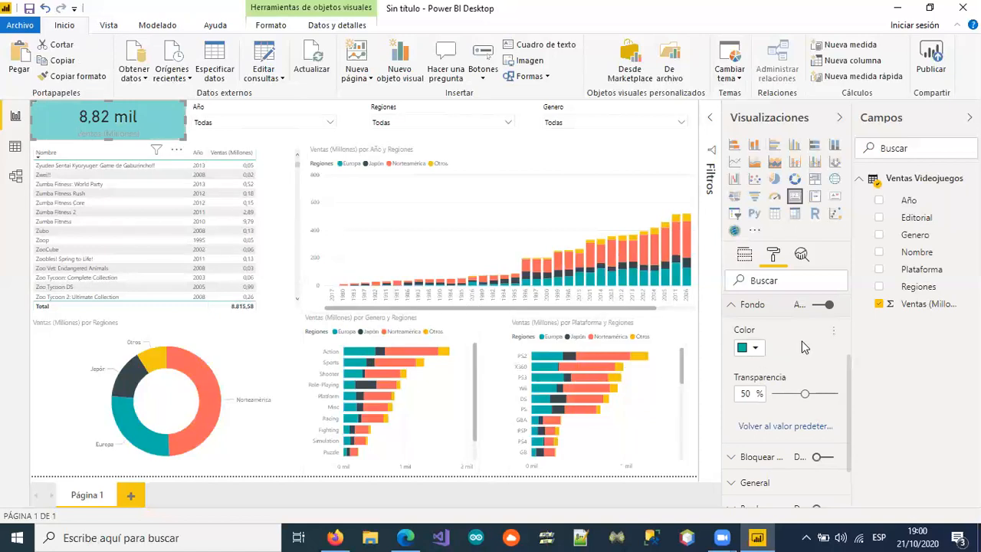
Turn on the border of the sales card and set its corner radius to 5
scroll(805, 360, "down", 2)
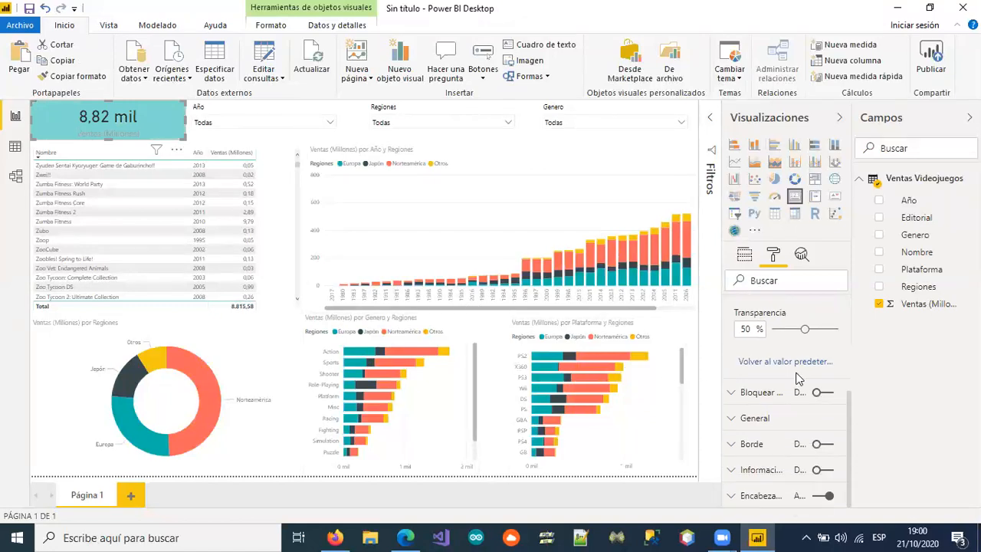
left_click(748, 444)
left_click(821, 317)
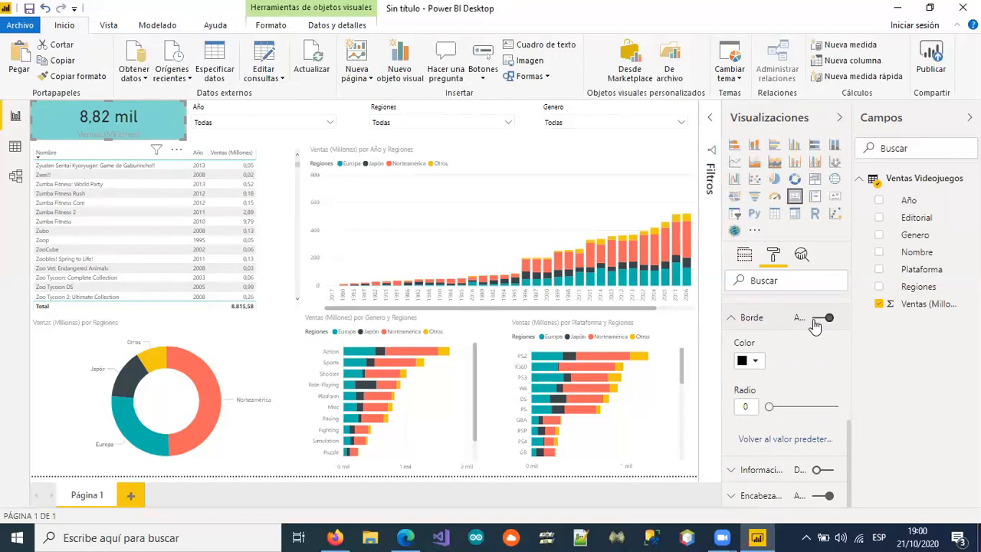
left_click(757, 361)
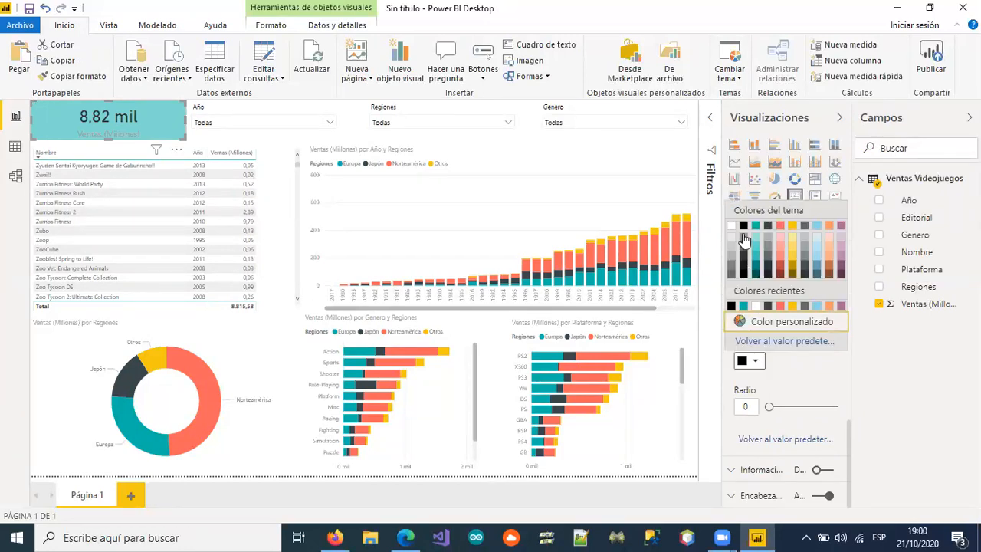
left_click(745, 407)
left_click(745, 406)
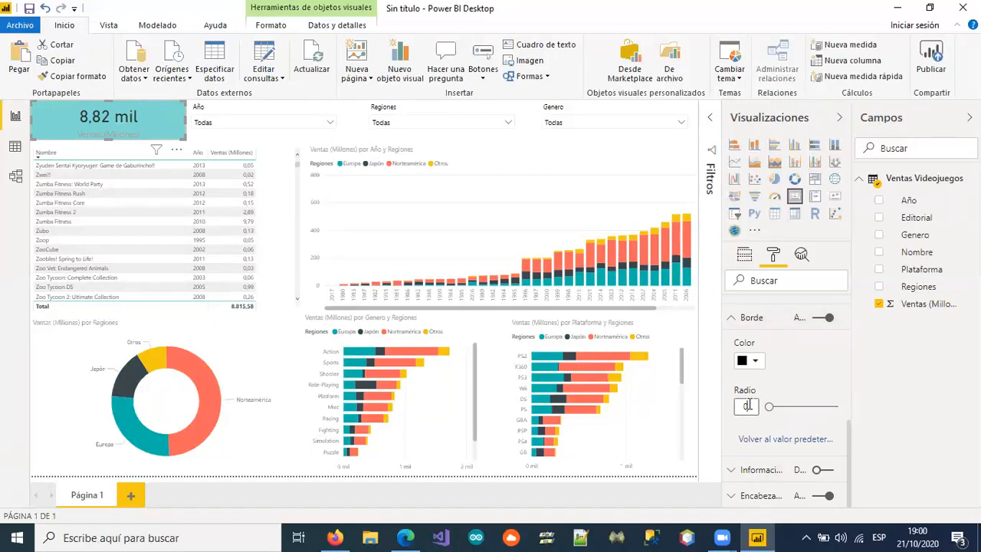
type("5")
left_click(357, 138)
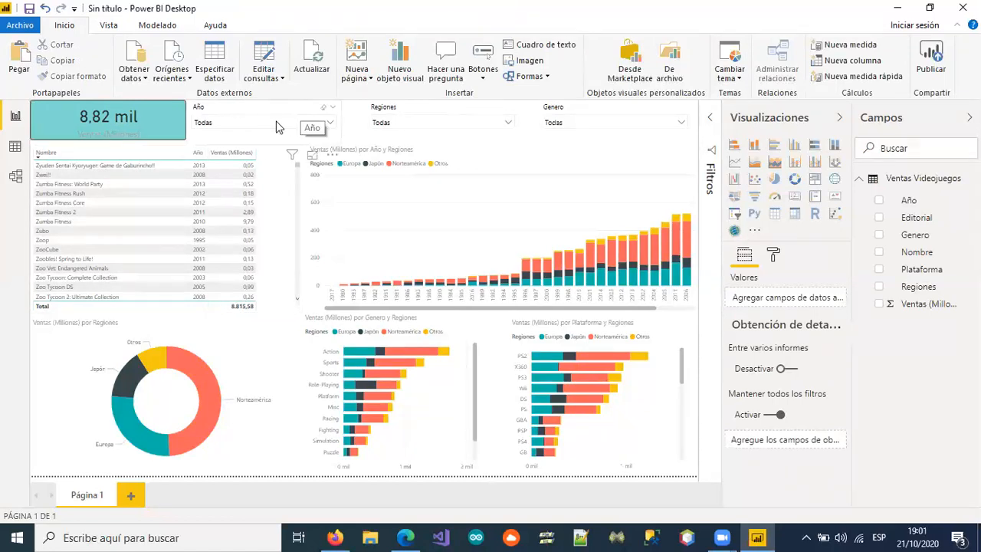
Turn on the background (Fondo) of the video game sales table
left_click(153, 149)
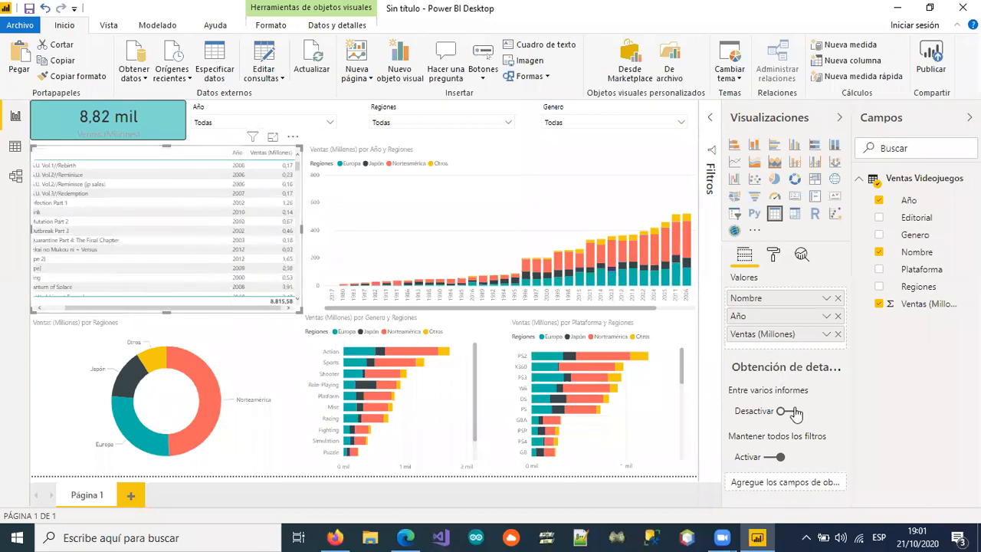
left_click(774, 254)
scroll(757, 352, "down", 2)
scroll(757, 361, "down", 3)
left_click(741, 397)
scroll(750, 406, "down", 3)
scroll(765, 340, "up", 2)
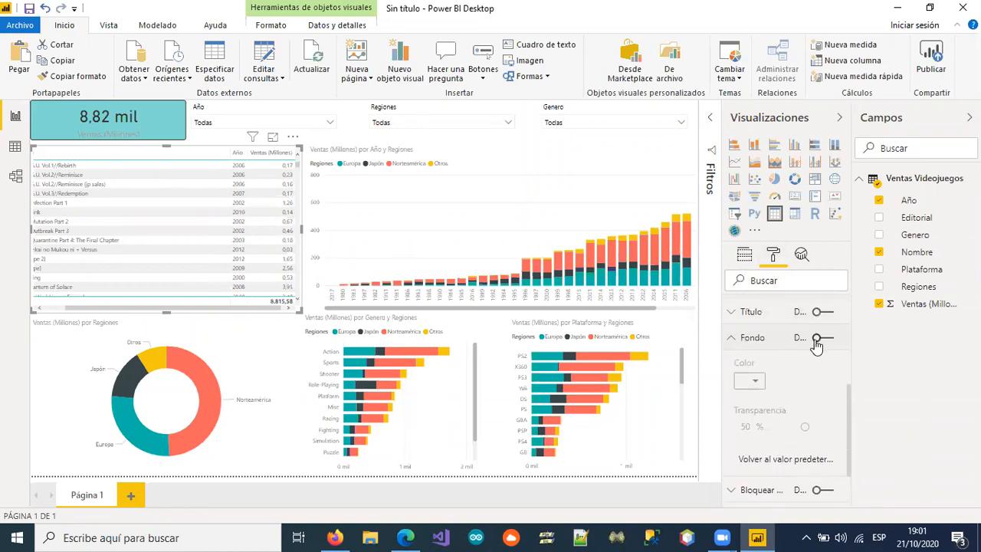
left_click(817, 338)
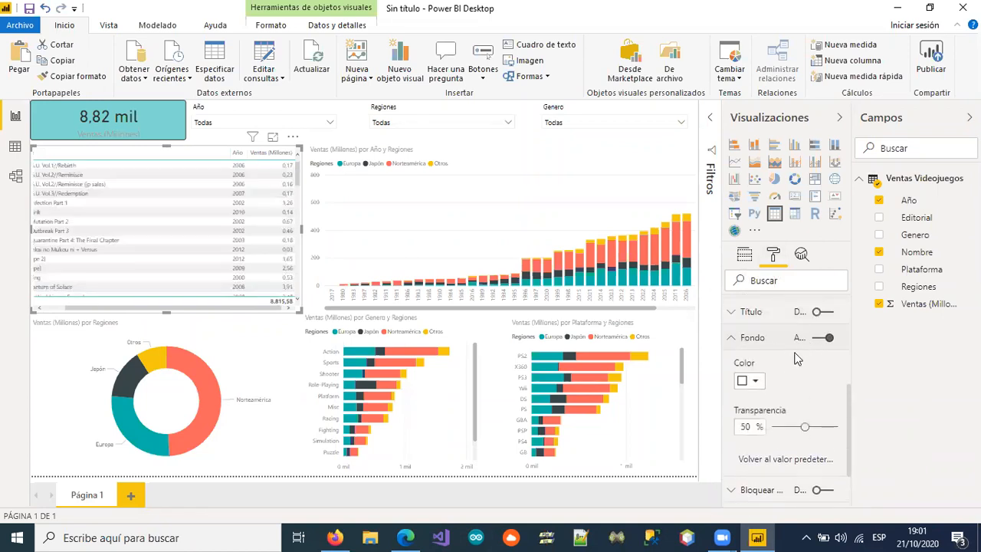
Try a black background colour on the sales table, and restore the default background colour
left_click(756, 383)
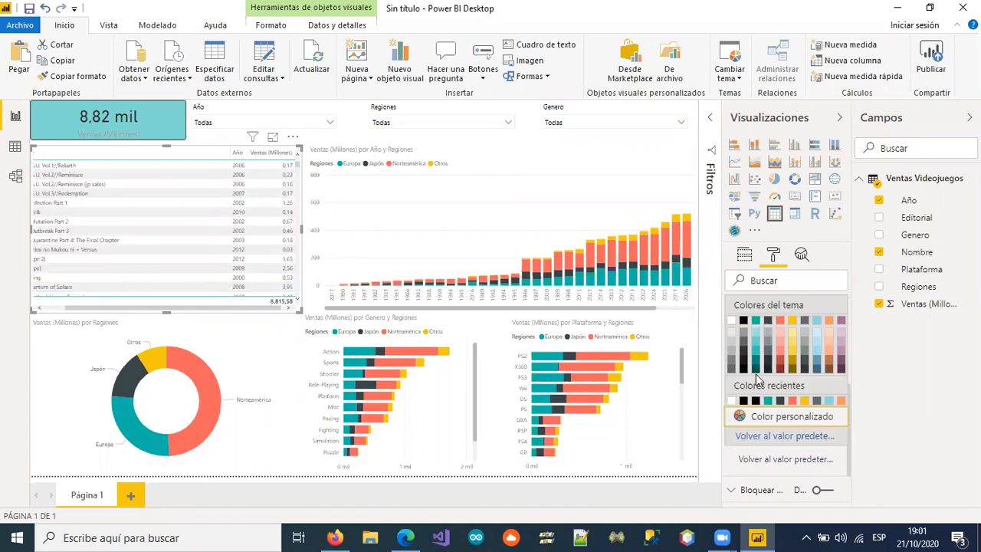
left_click(741, 322)
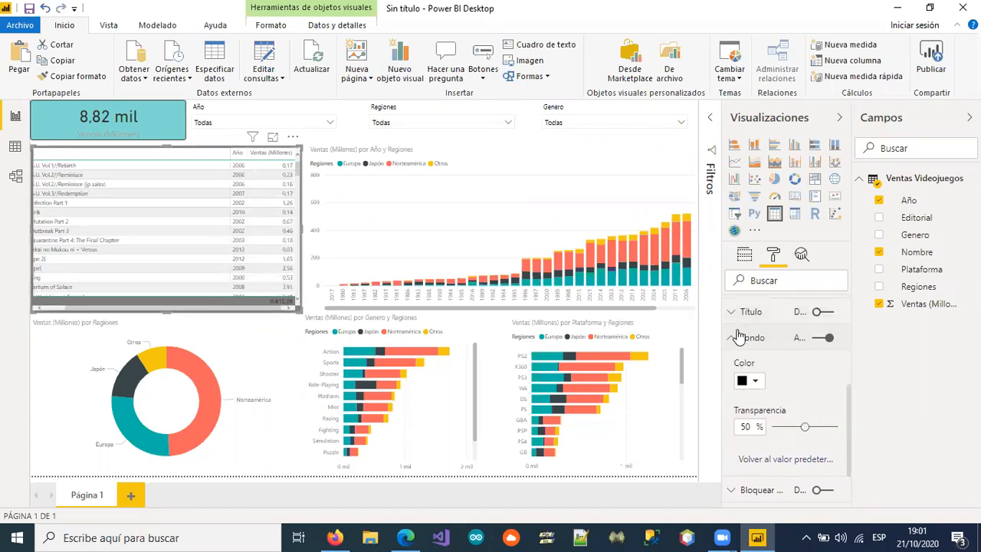
left_click(757, 382)
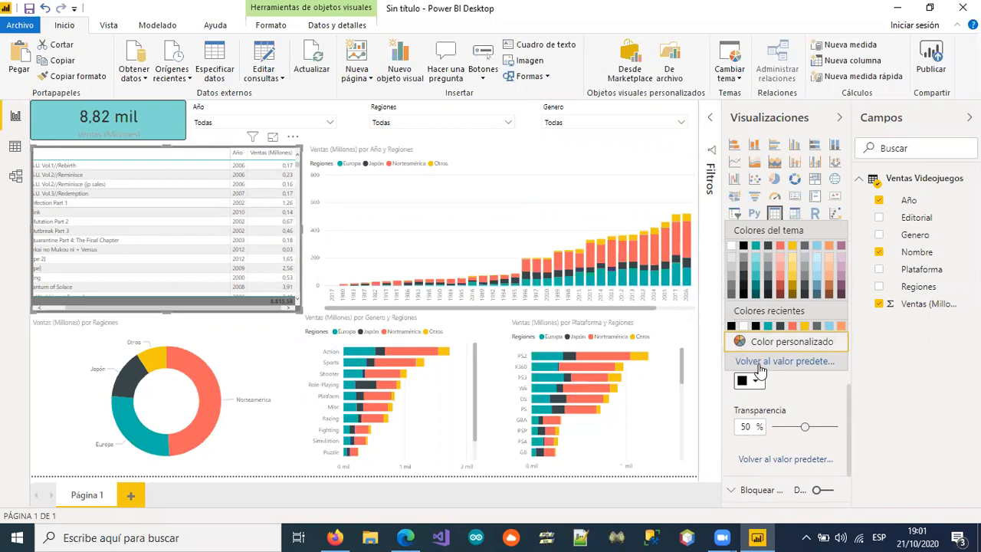
left_click(763, 364)
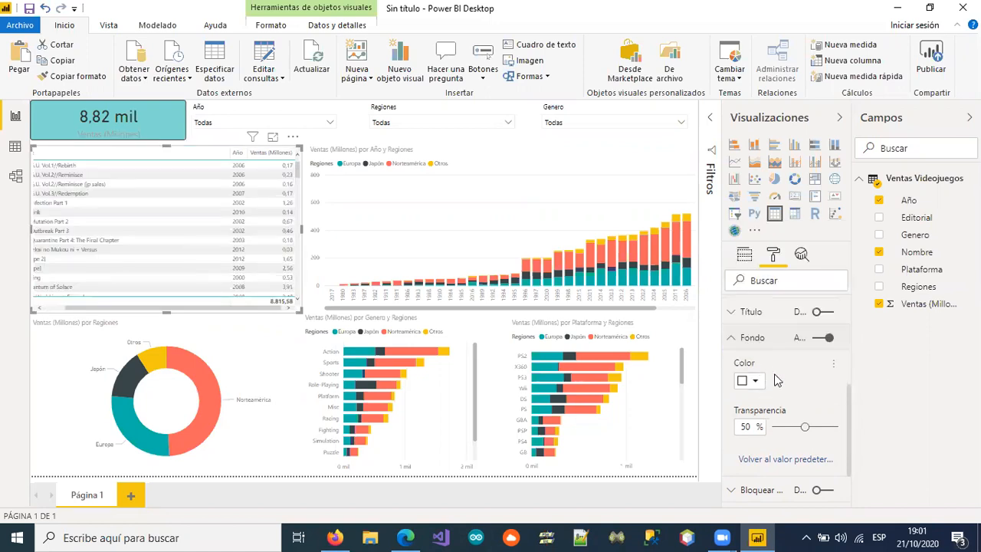
left_click(732, 338)
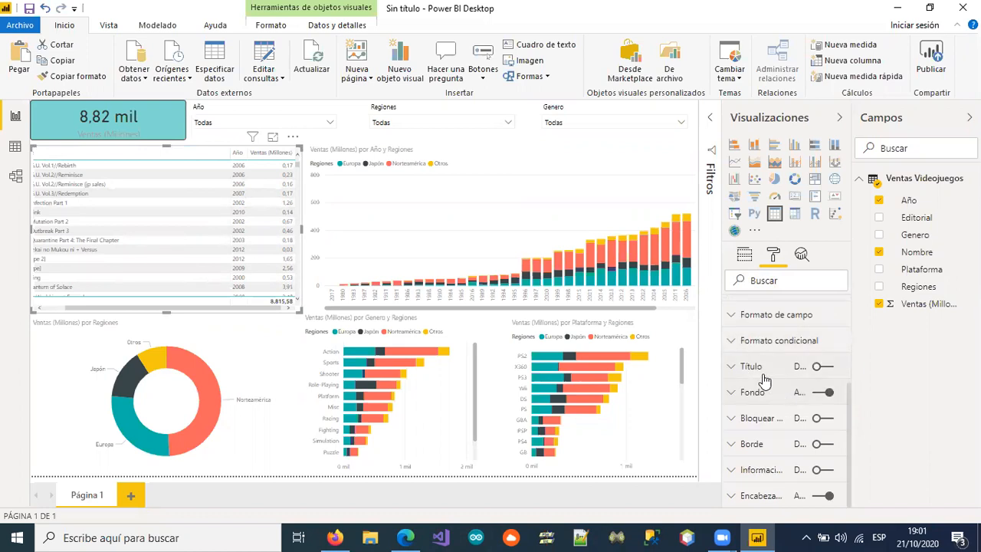
Try a black background for the sales table's visual header, and restore its default colour
left_click(752, 490)
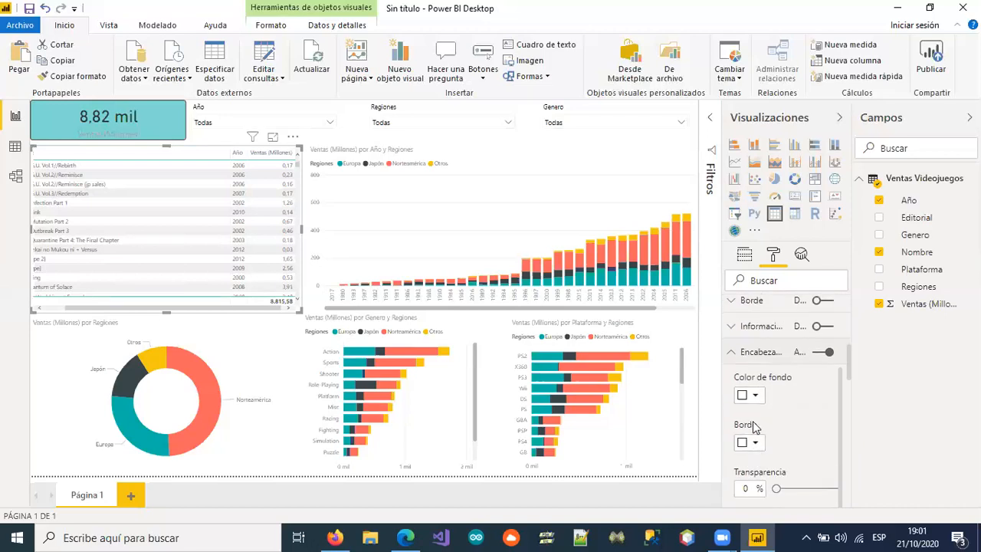
left_click(755, 395)
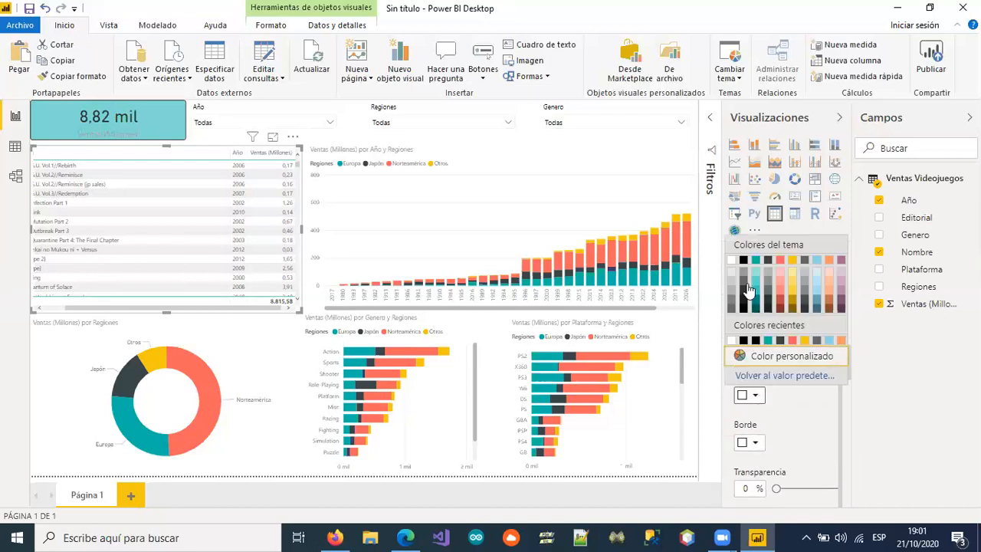
left_click(743, 260)
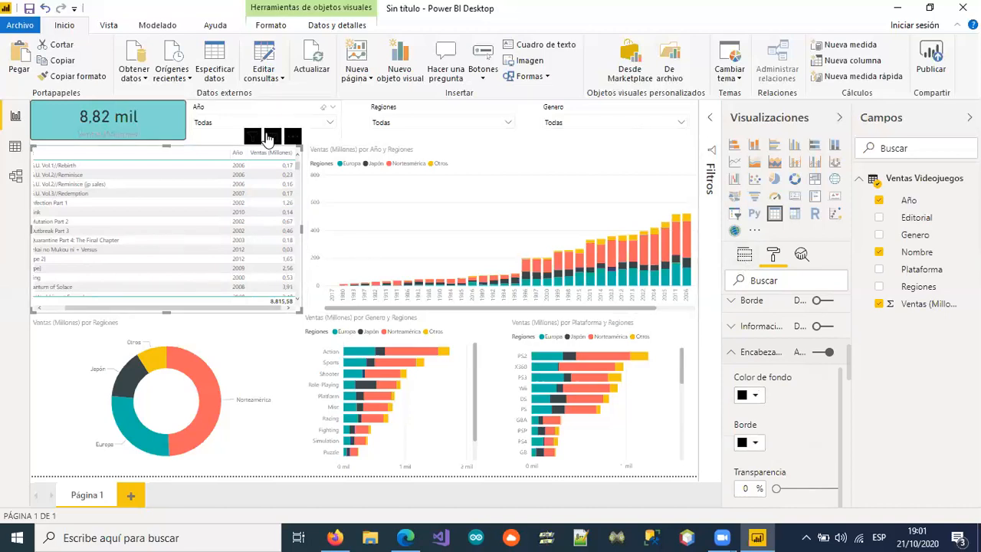
left_click(756, 397)
left_click(758, 376)
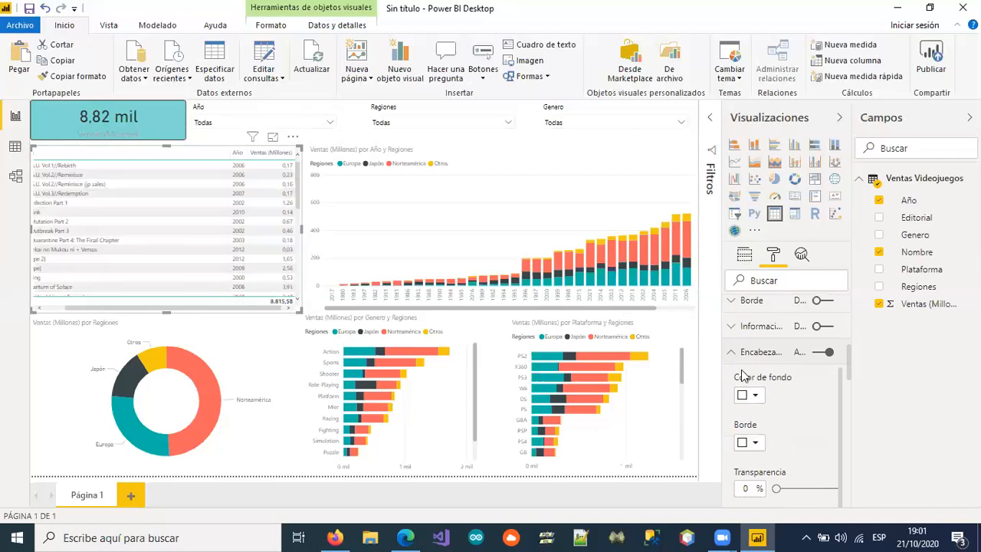
left_click(740, 360)
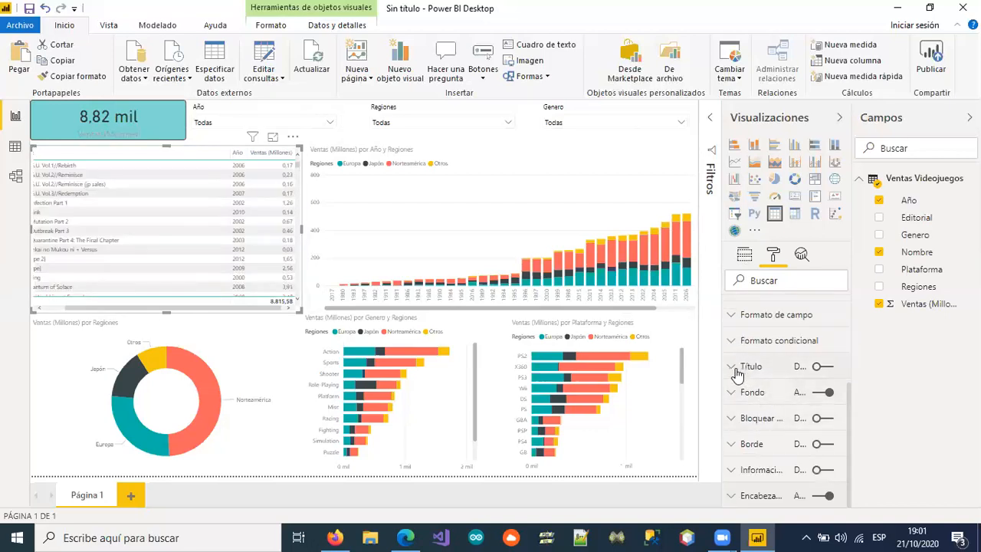
Turn on the border of the sales table and set its corner radius to 5
left_click(730, 446)
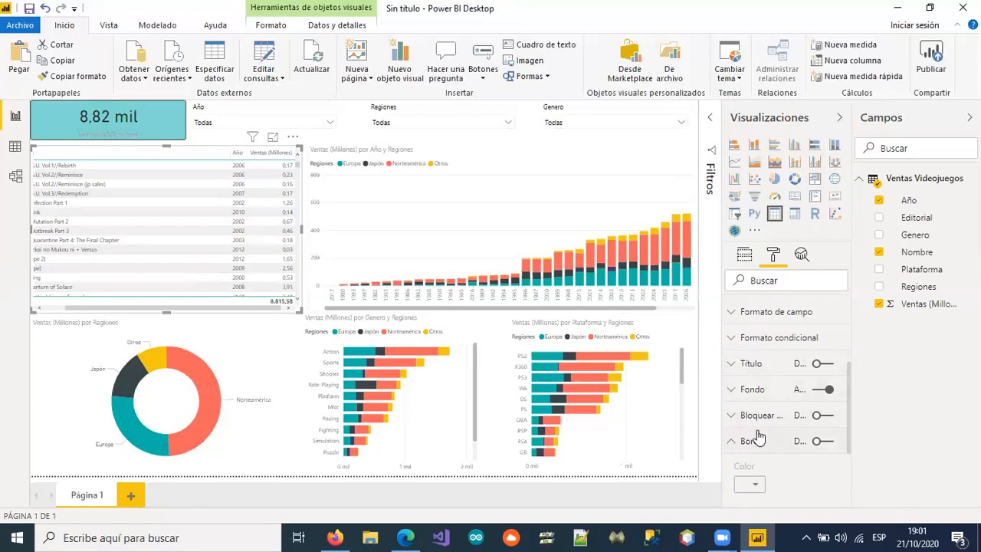
left_click(817, 372)
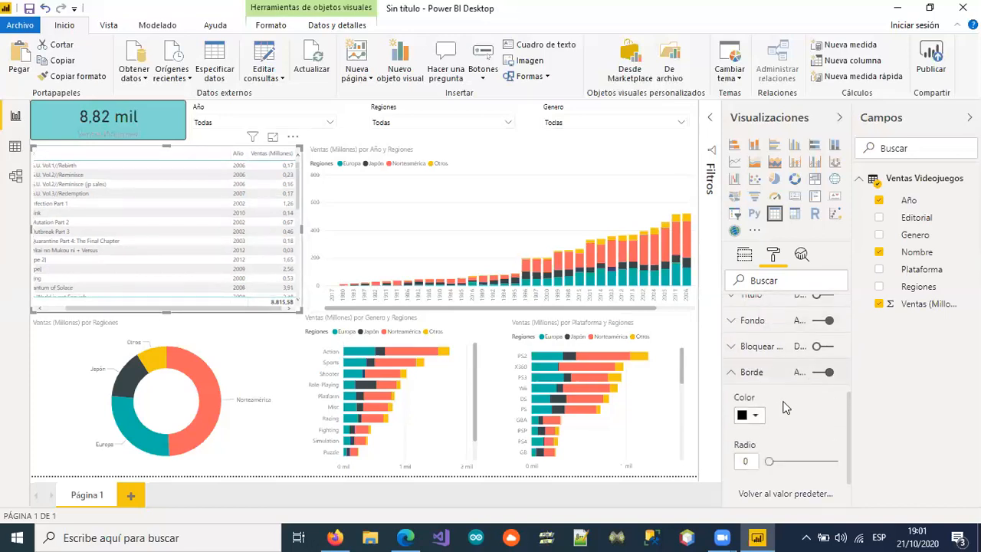
left_click(751, 461)
type("5")
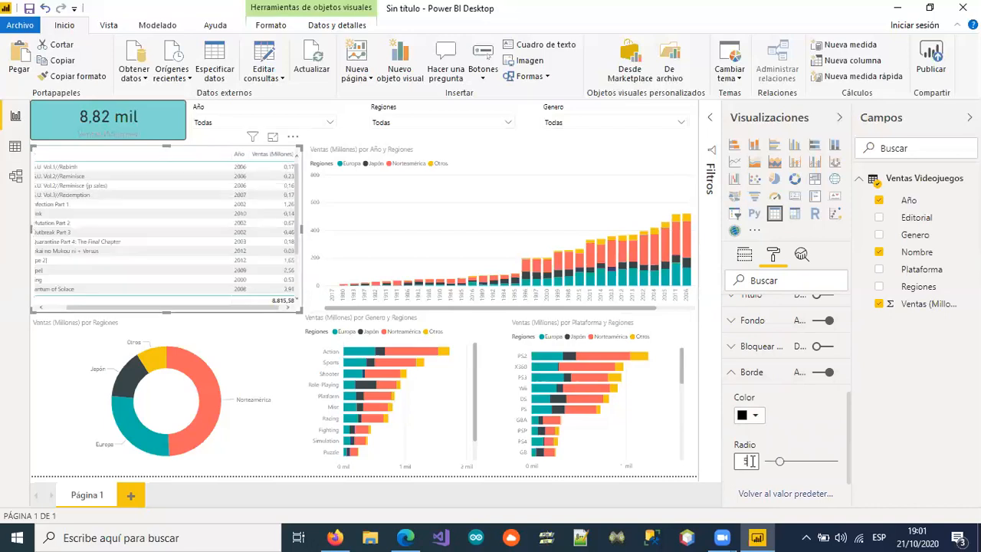
left_click(356, 138)
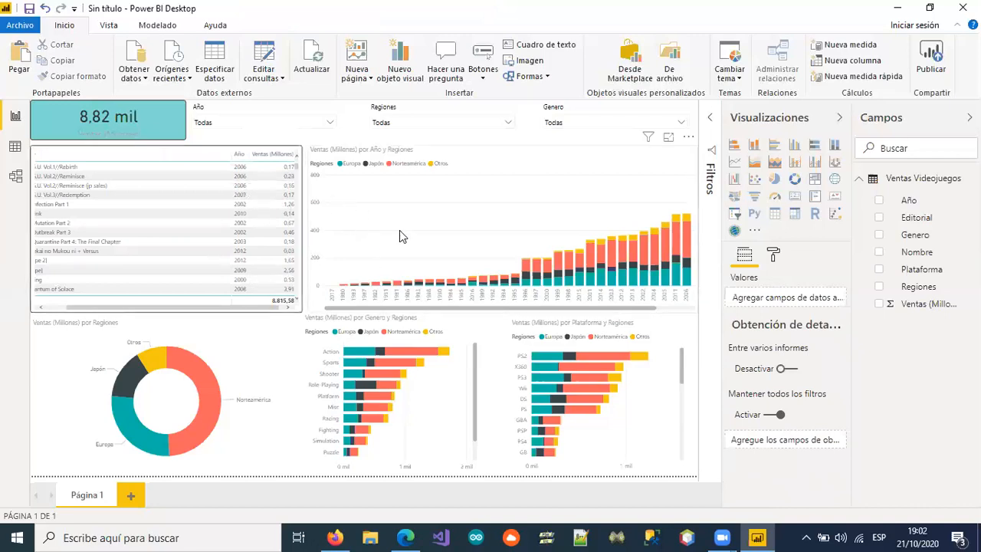
Give the column headers of the video game sales table a black background and a white font
left_click(781, 260)
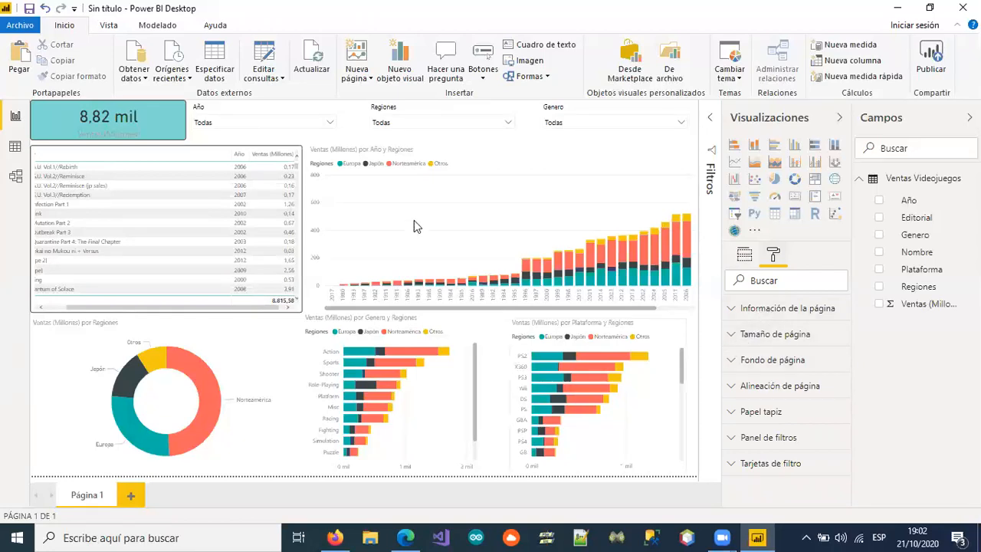
left_click(195, 152)
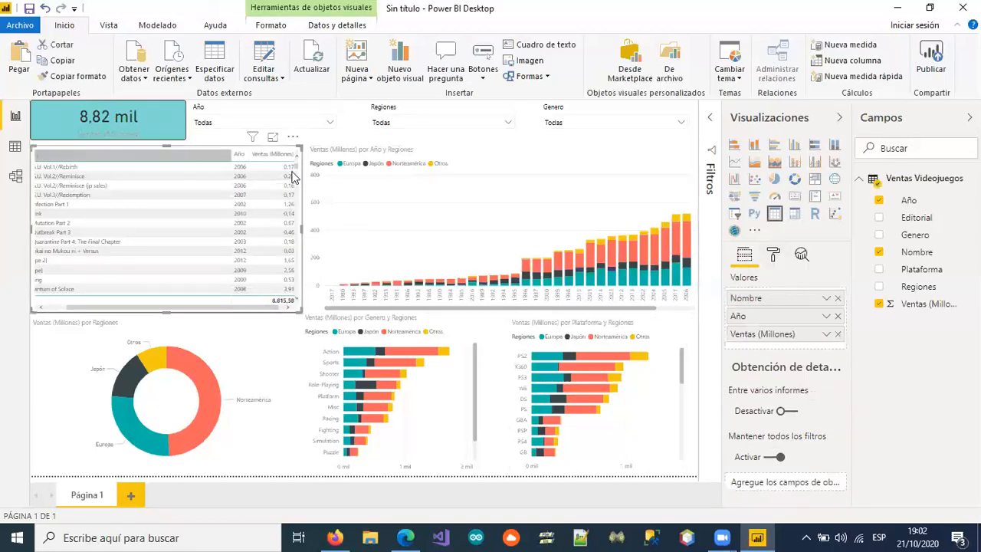
left_click(773, 257)
scroll(777, 345, "down", 3)
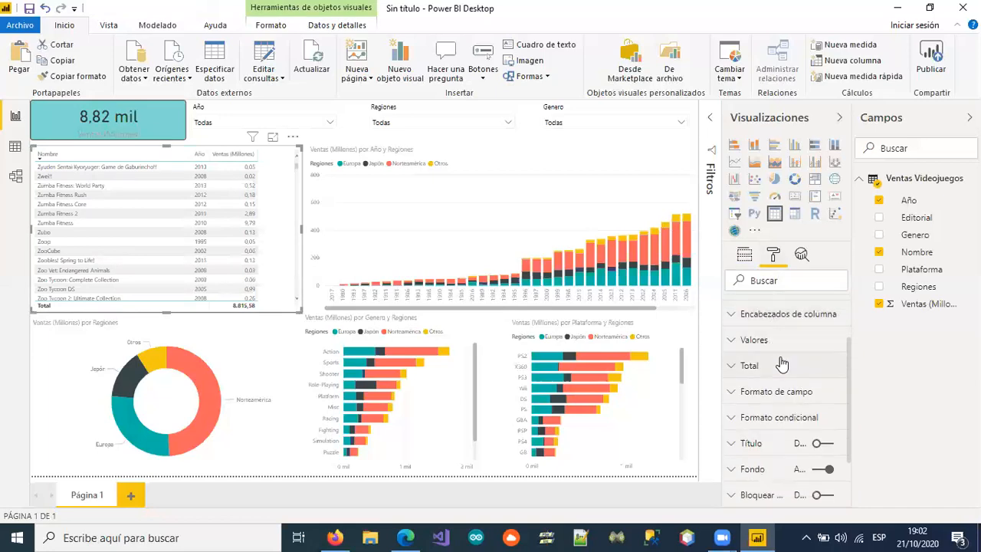
scroll(781, 364, "up", 3)
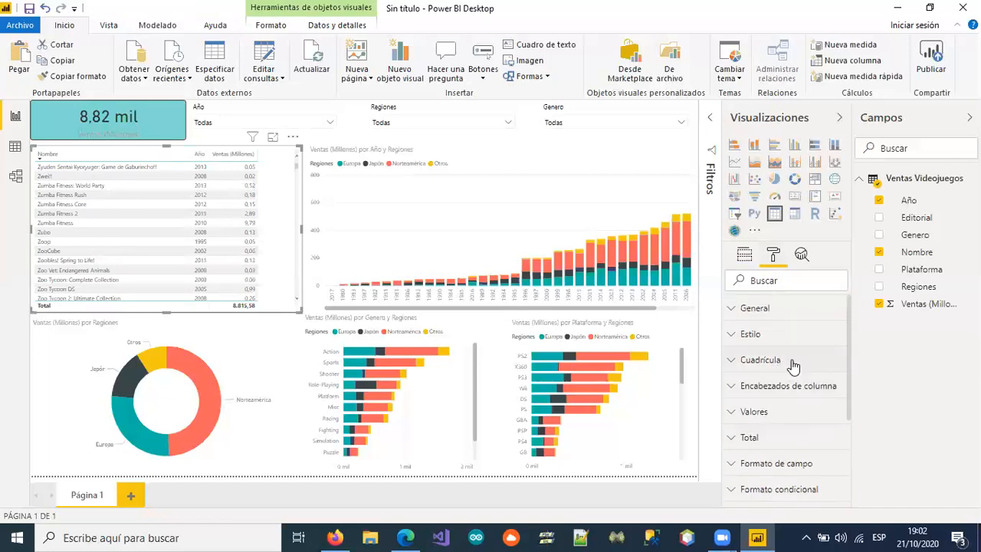
left_click(736, 387)
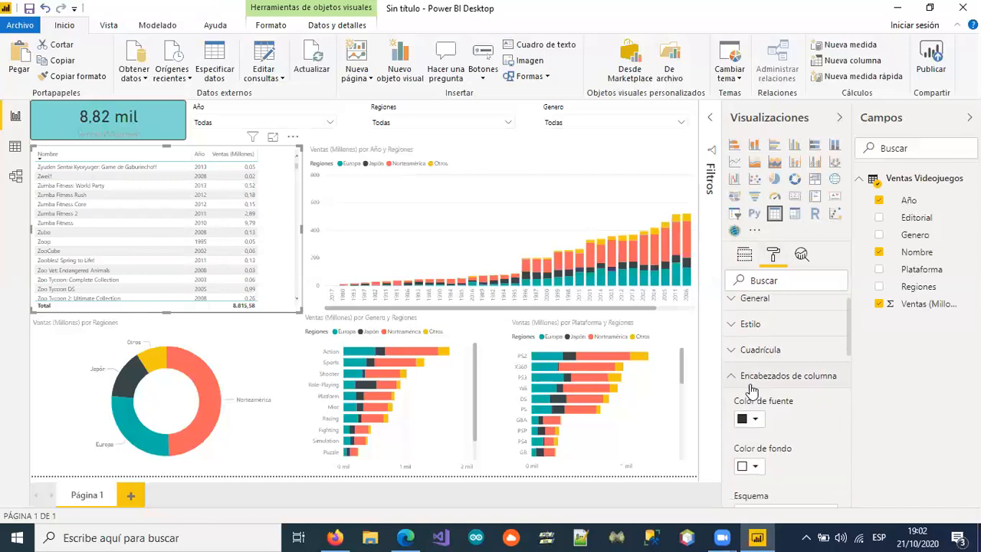
scroll(759, 390, "down", 1)
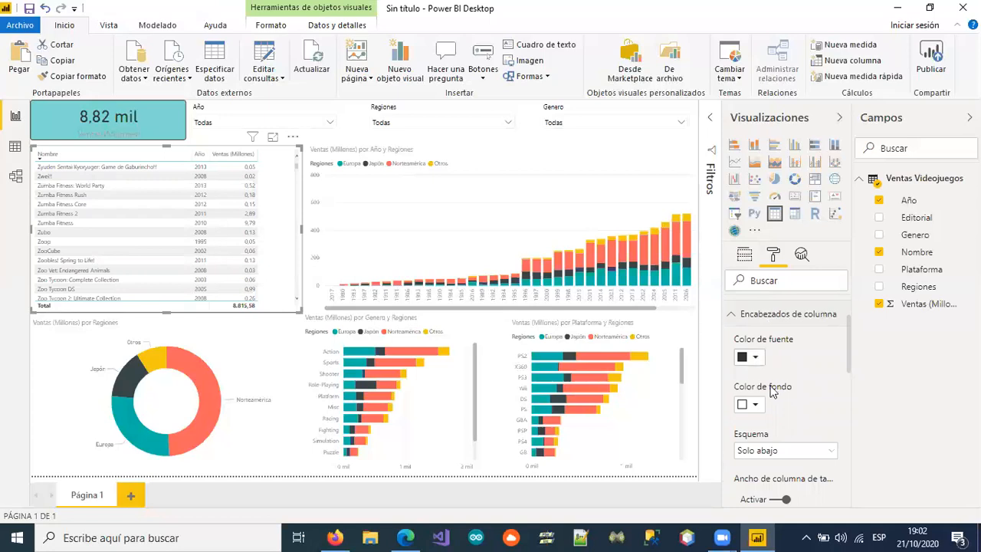
left_click(754, 405)
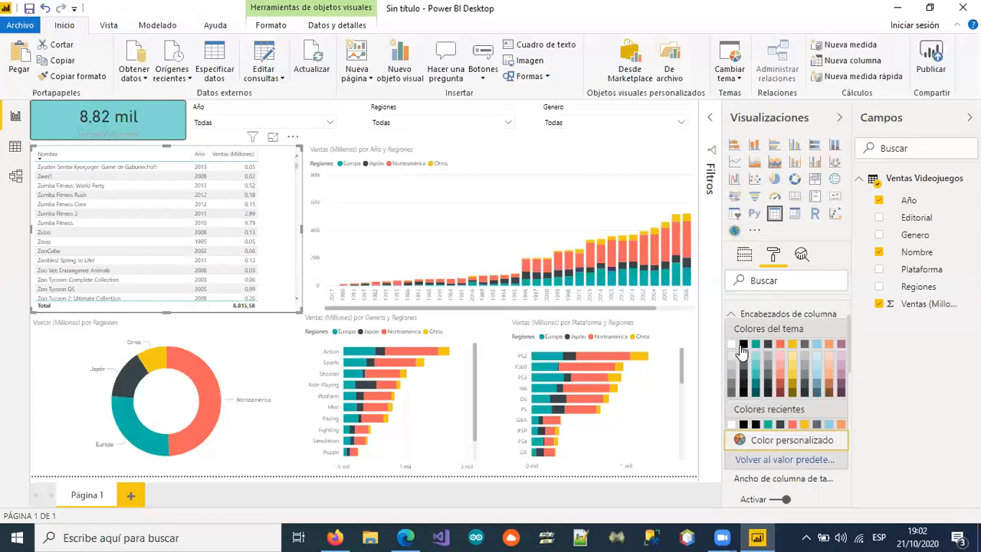
left_click(742, 346)
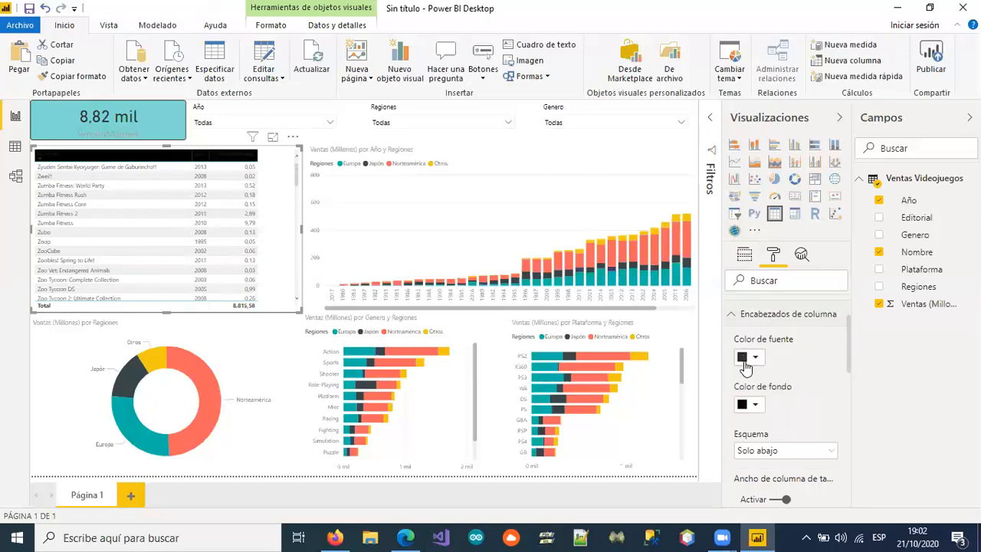
left_click(755, 358)
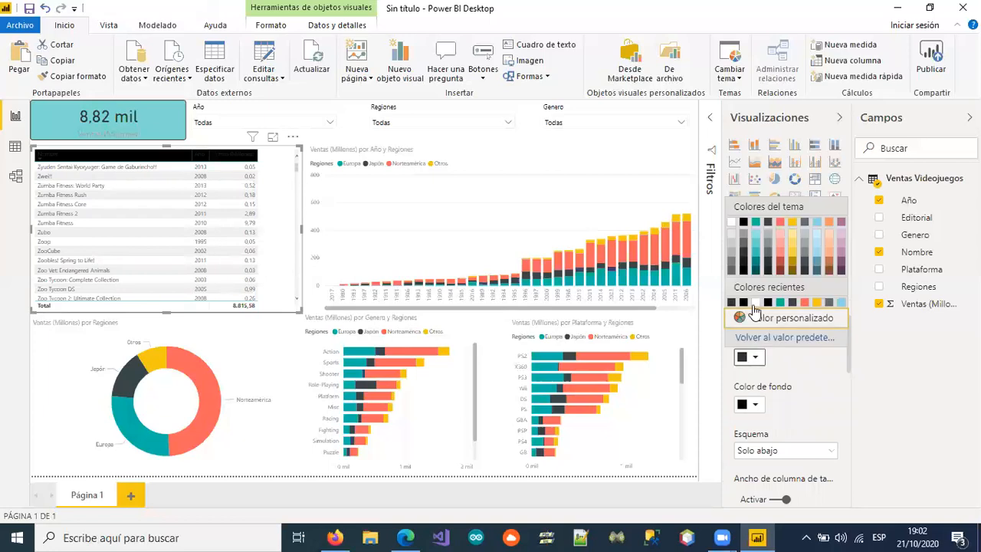
left_click(754, 304)
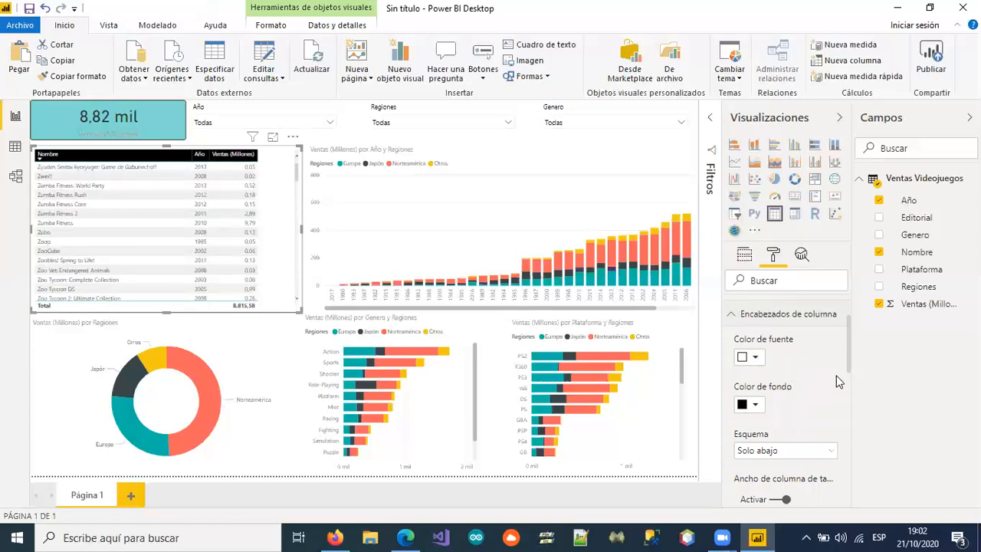
Turn on the border of the sales by year and region column chart and set its corner radius to 5
left_click(366, 121)
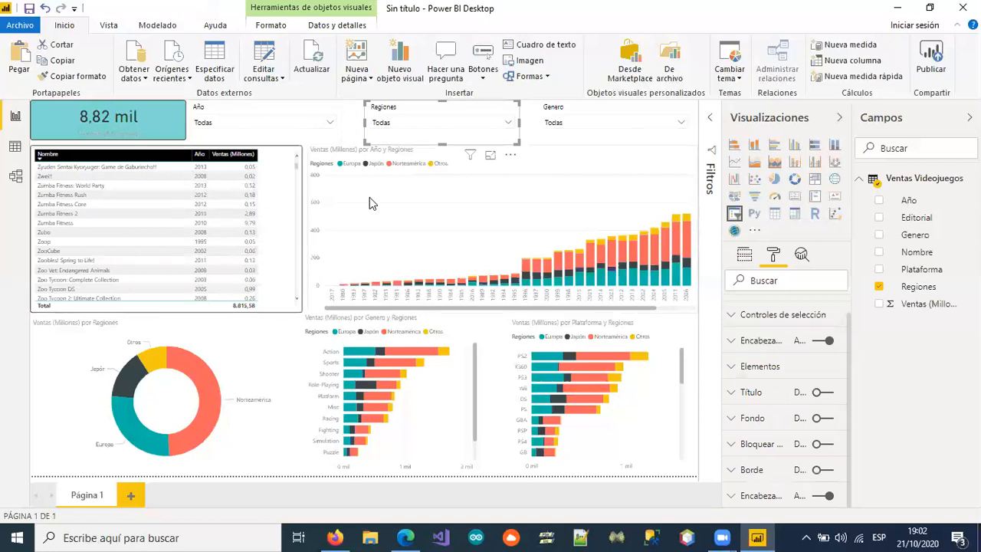
left_click(601, 160)
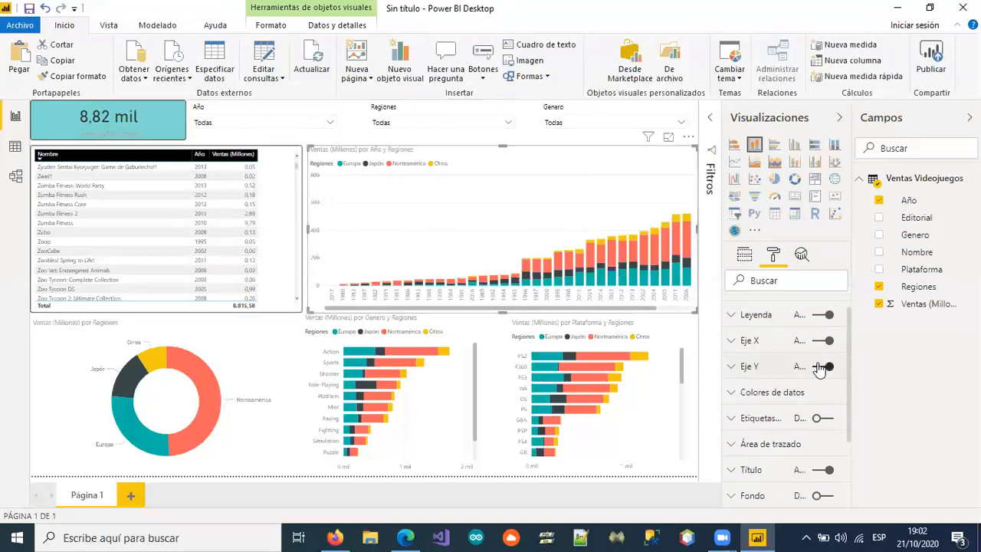
scroll(790, 391, "down", 1)
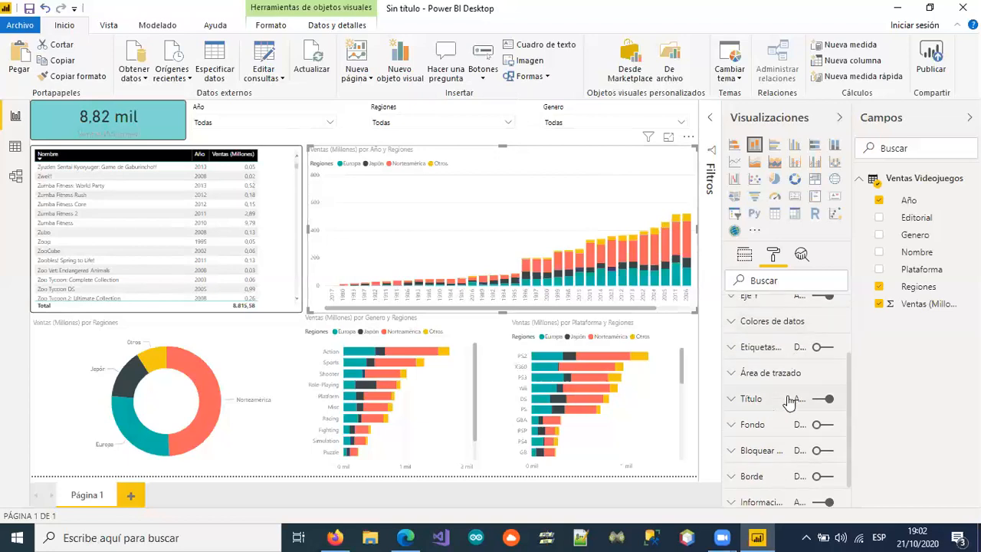
scroll(776, 446, "down", 1)
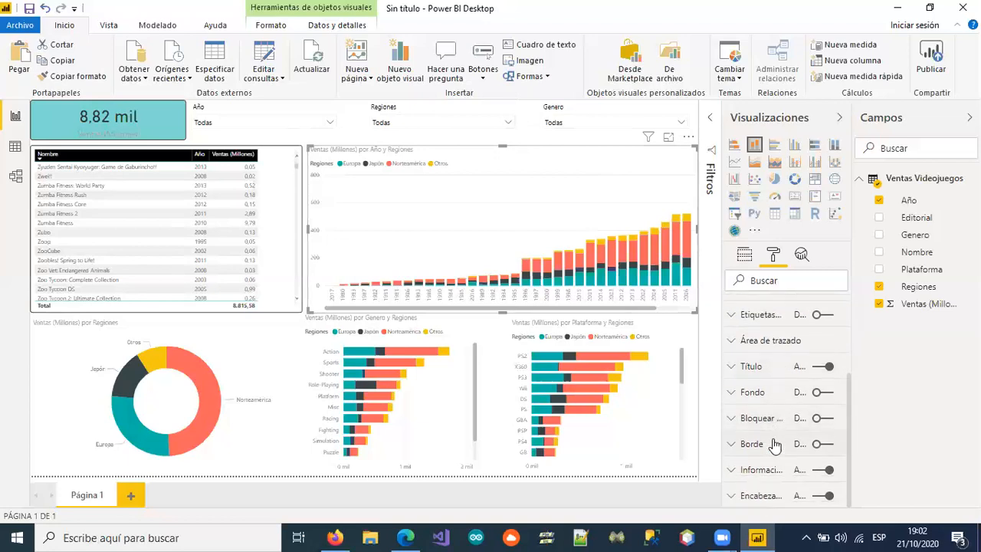
left_click(742, 445)
left_click(818, 374)
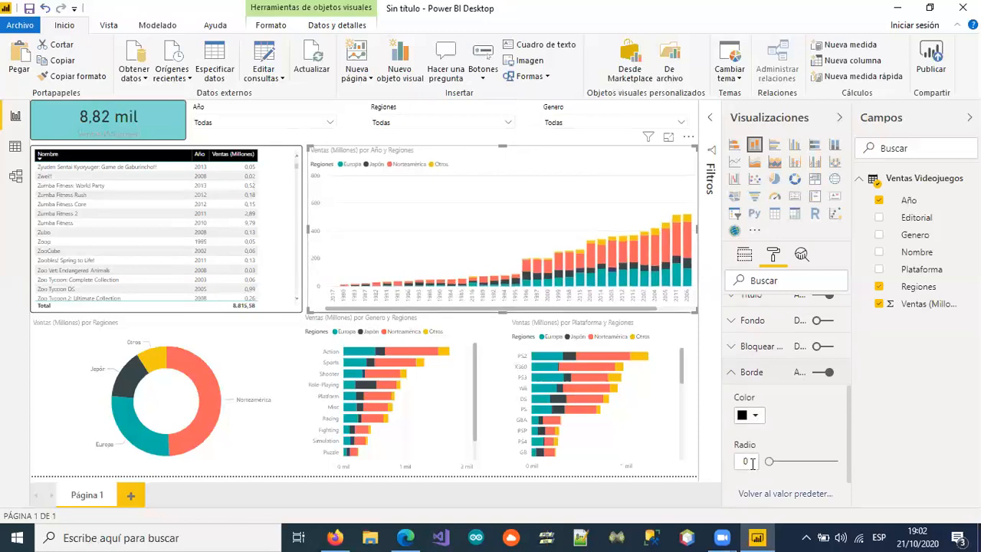
left_click(749, 463)
type("5")
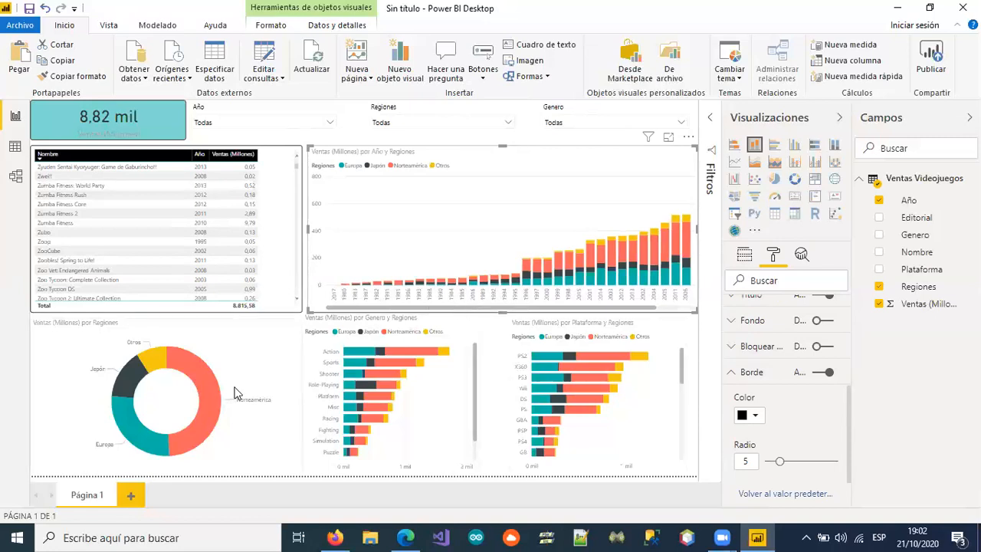
Turn on the border of the sales by region donut chart and set its corner radius to 5
left_click(258, 354)
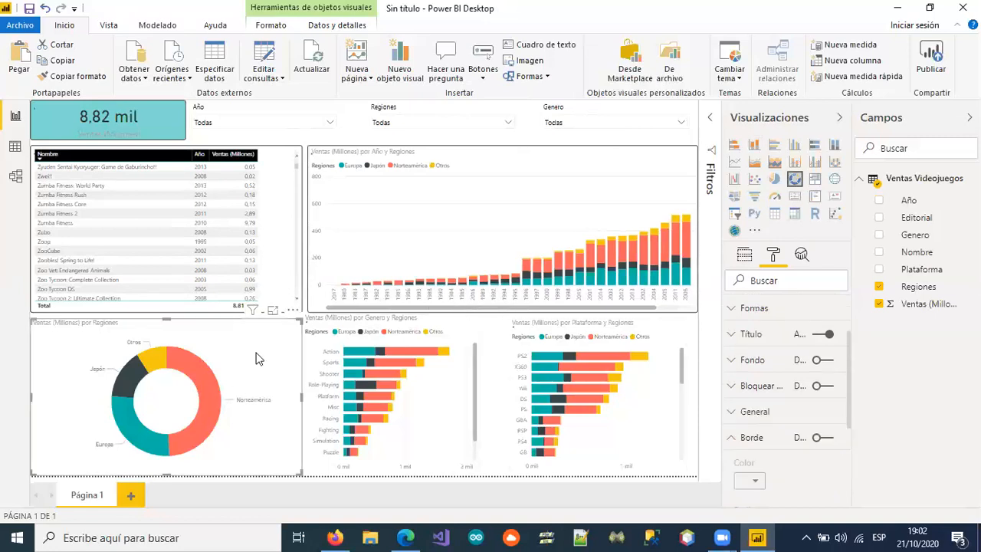
left_click(816, 438)
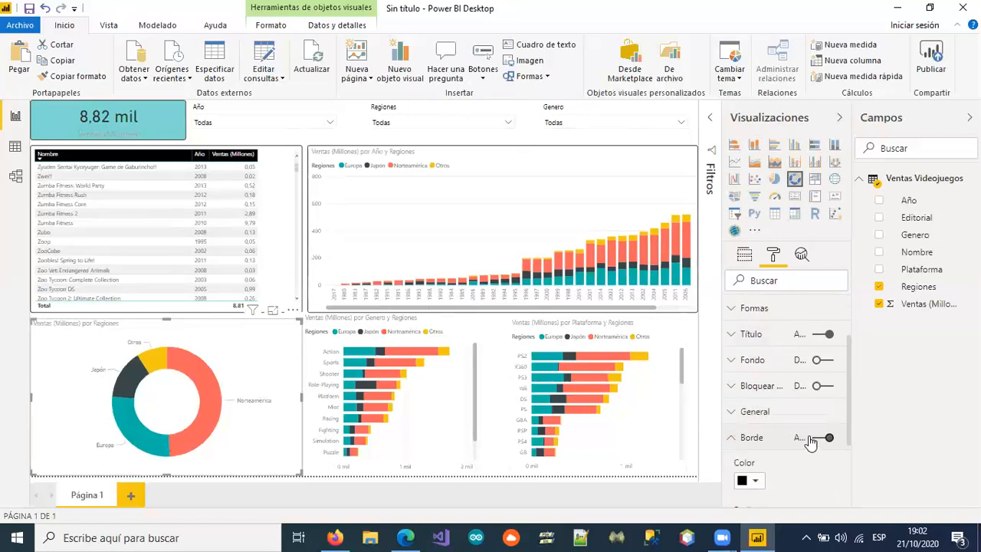
scroll(755, 454, "down", 2)
double_click(752, 453)
type("5")
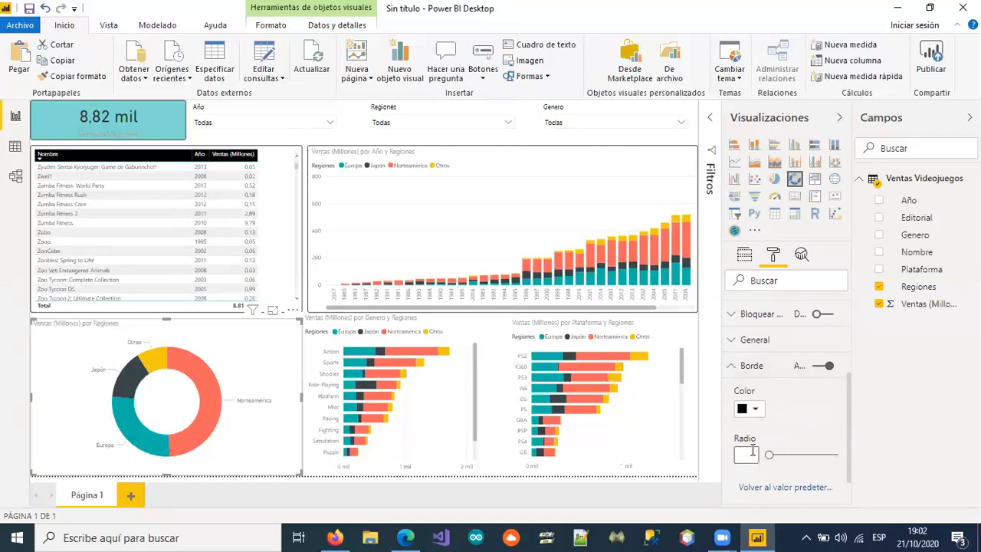
Turn on the border of the sales by platform and region bar chart and set its corner radius to 5
left_click(675, 341)
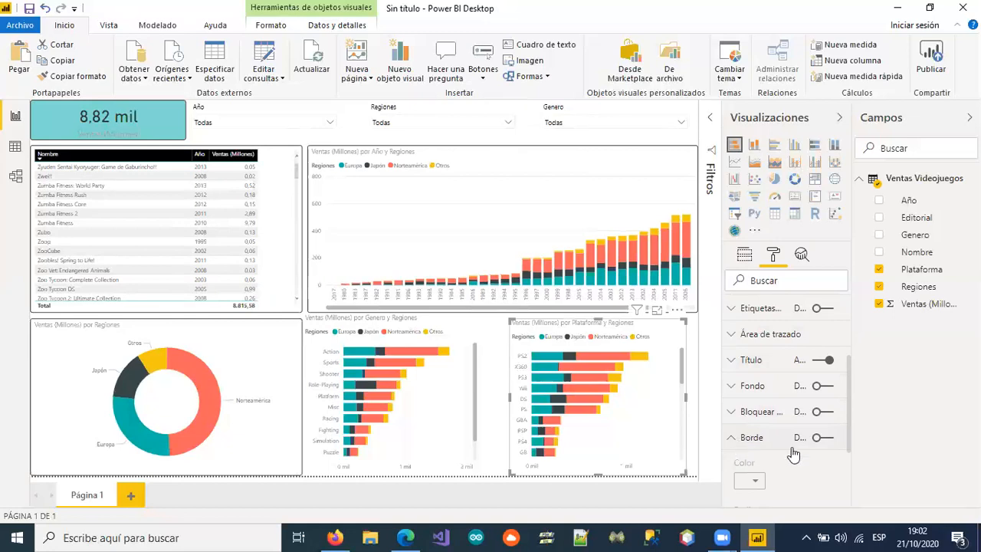
left_click(818, 437)
scroll(766, 448, "down", 2)
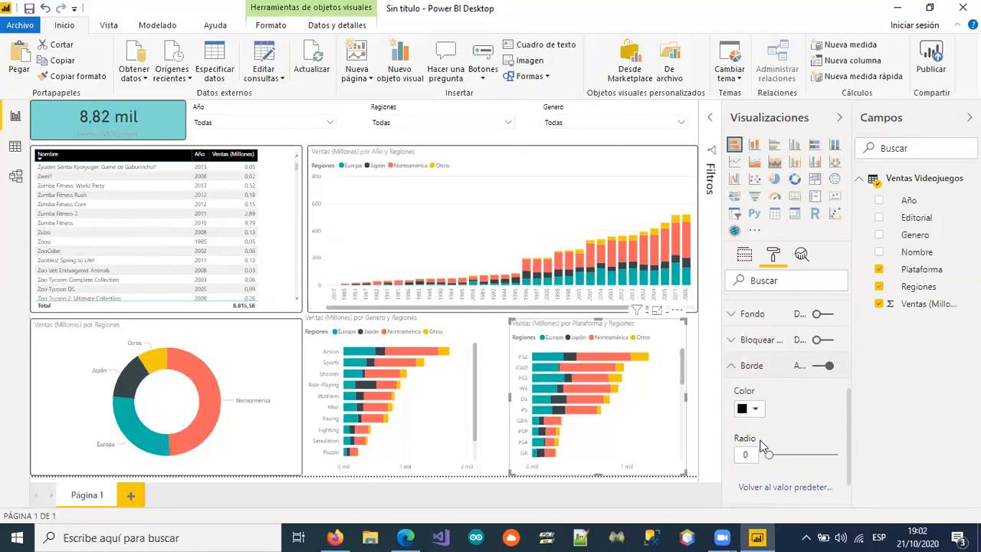
left_click(751, 454)
type("5")
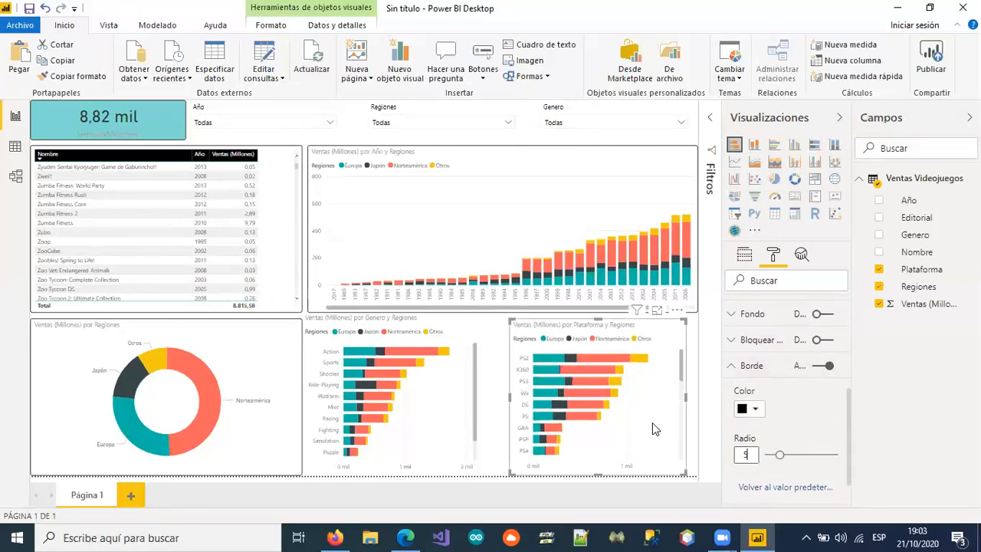
Turn on the background (Fondo) of the sales by genre and region bar chart, keeping its default colour
left_click(480, 336)
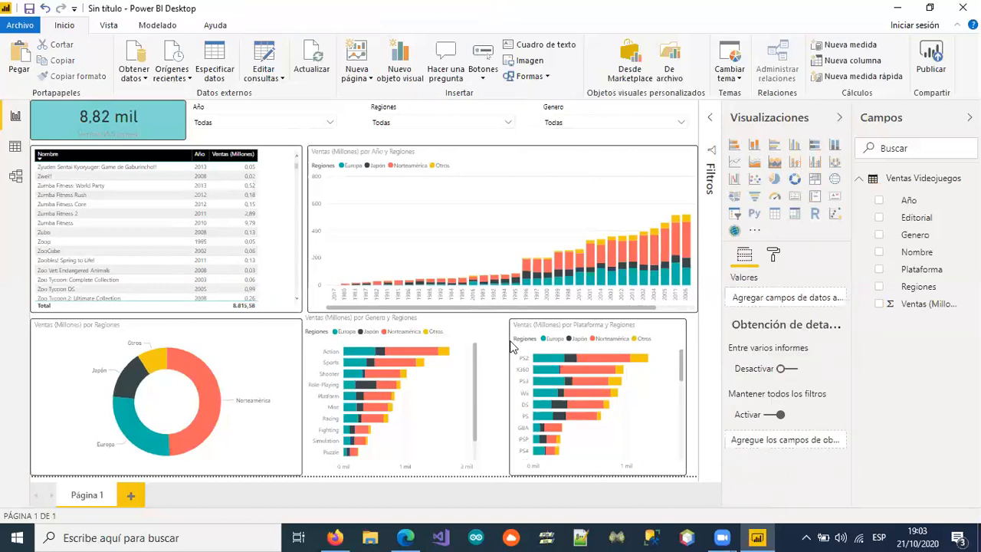
left_click(457, 414)
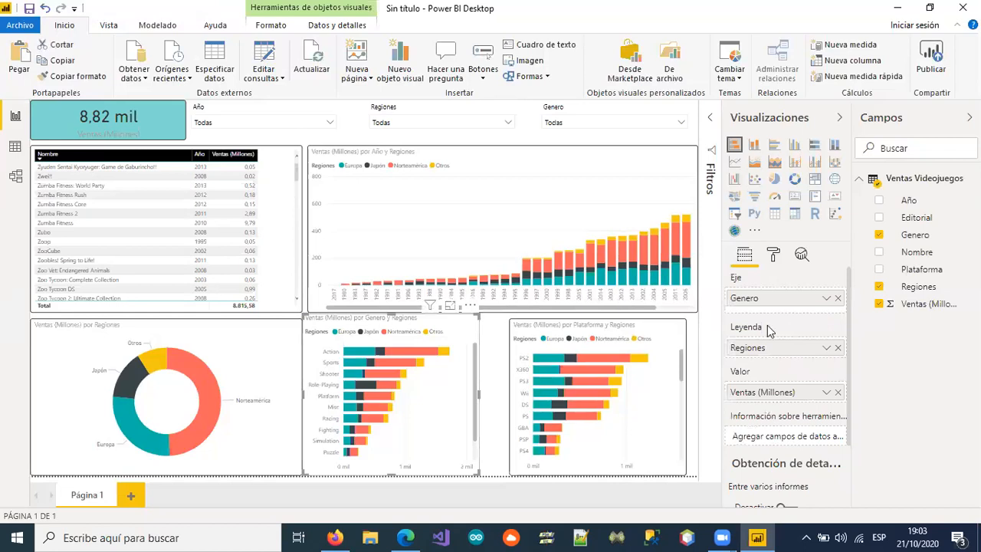
left_click(773, 260)
scroll(730, 403, "down", 4)
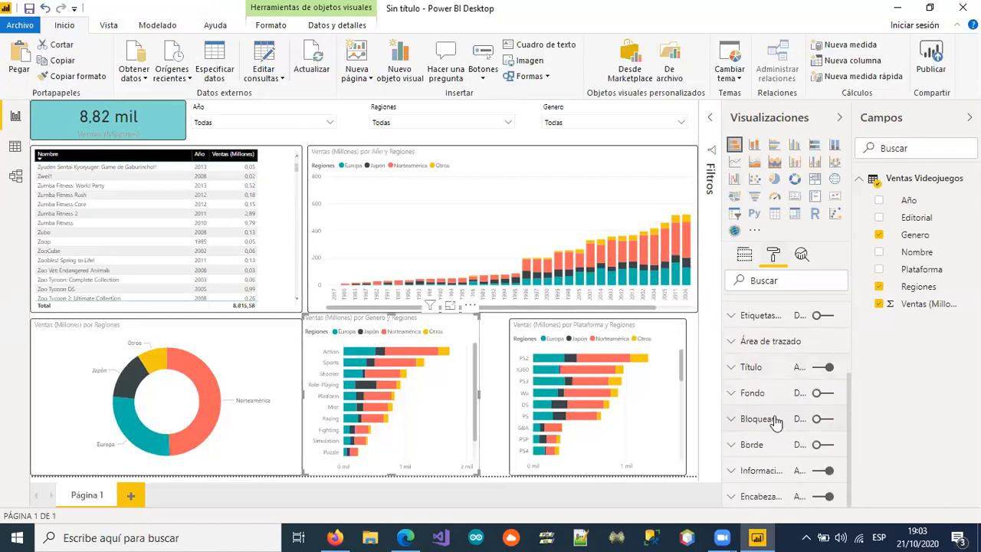
left_click(731, 392)
left_click(817, 392)
left_click(757, 437)
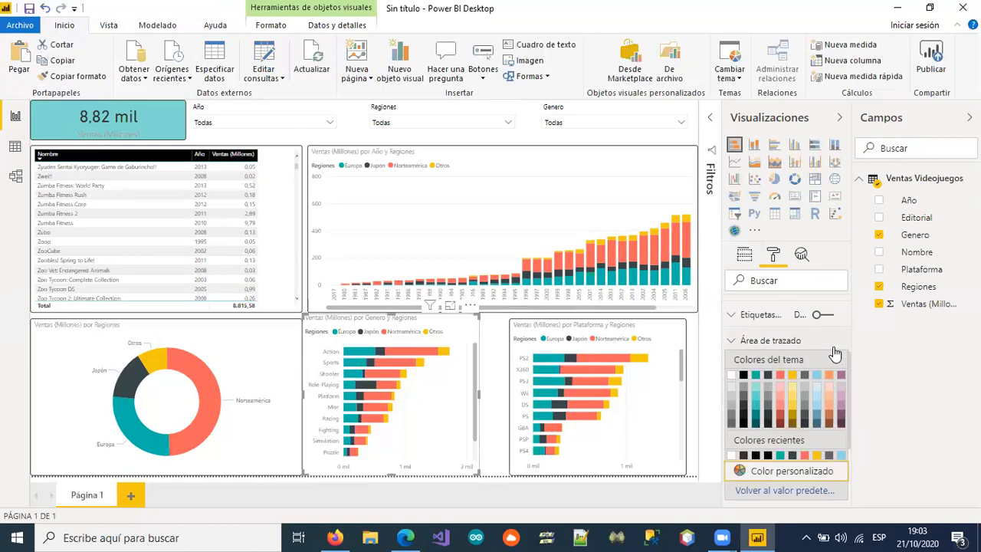
left_click(817, 375)
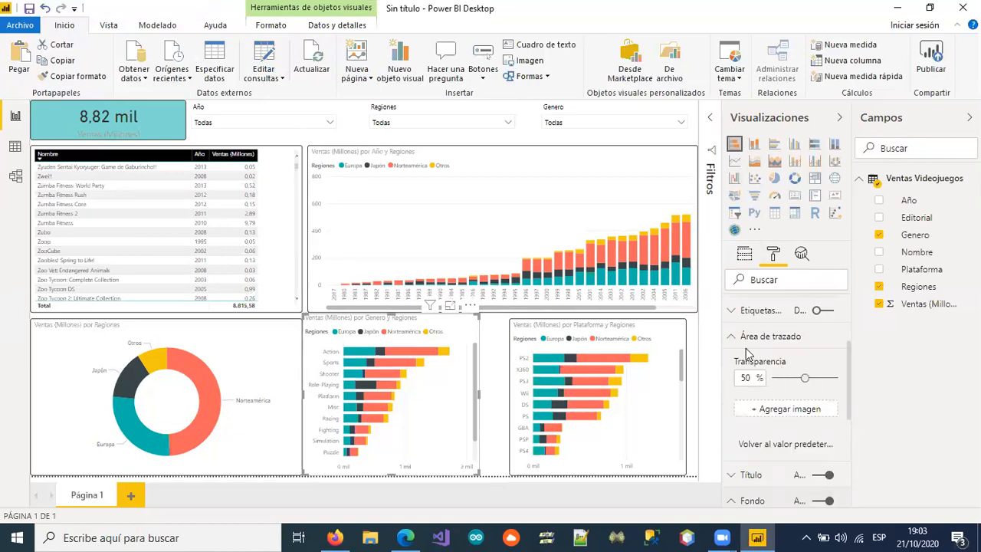
scroll(749, 426, "down", 1)
left_click(734, 437)
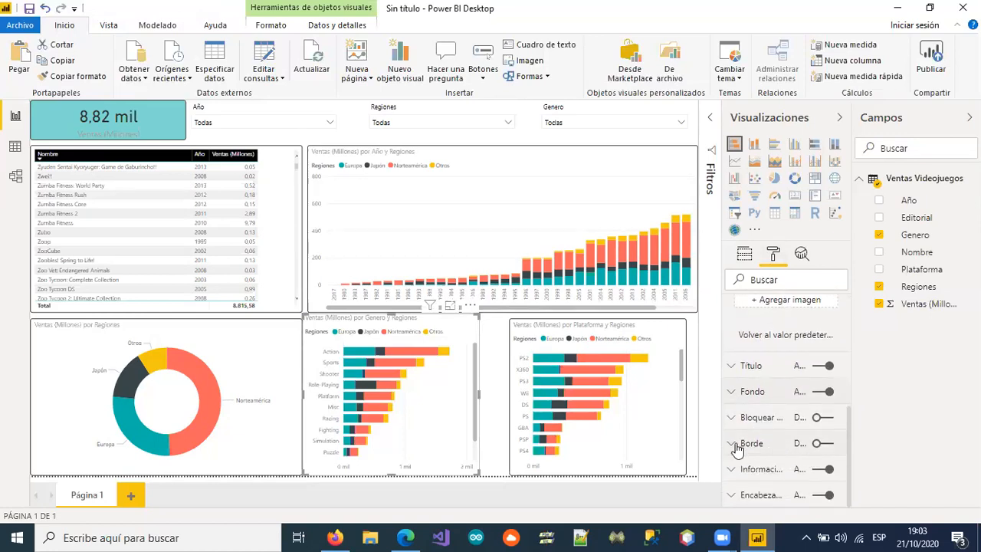
Turn on the border of the sales by genre and region bar chart and set its corner radius to 5
left_click(751, 445)
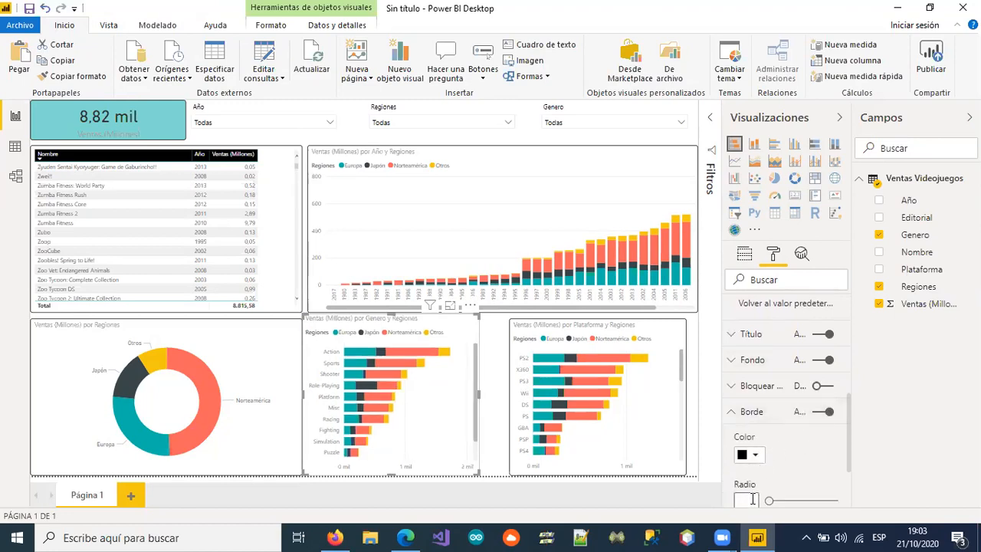
type("5")
key("Return")
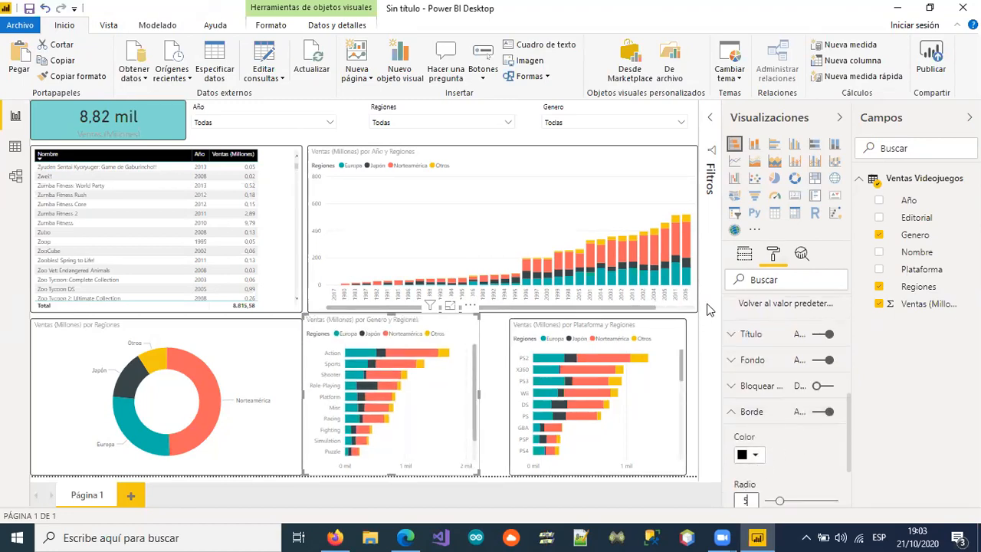
Align the genre bar chart with the donut chart's top and the year chart's left edge, and widen it toward the platform chart
left_click(491, 357)
left_click_drag(460, 328, 471, 336)
left_click_drag(410, 325, 414, 330)
left_click(505, 344)
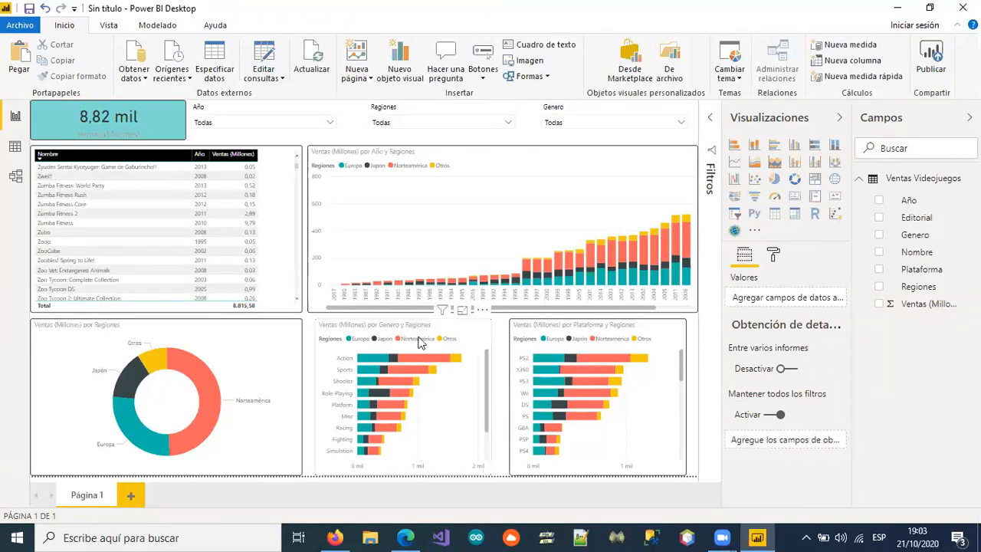
left_click_drag(450, 325, 449, 326)
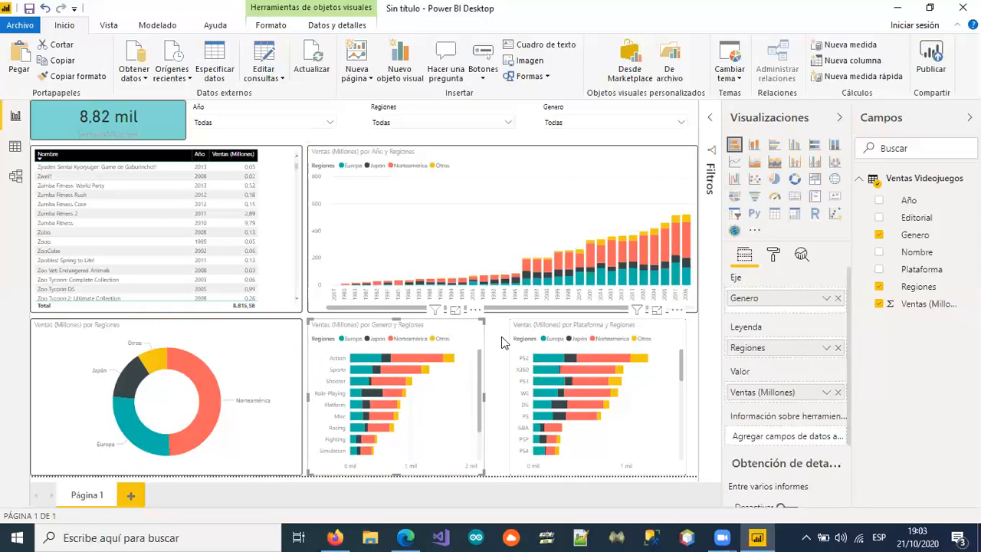
left_click_drag(486, 405, 498, 410)
Widen the platform bar chart toward the genre chart and move it flush with the year chart's right edge
left_click(510, 399)
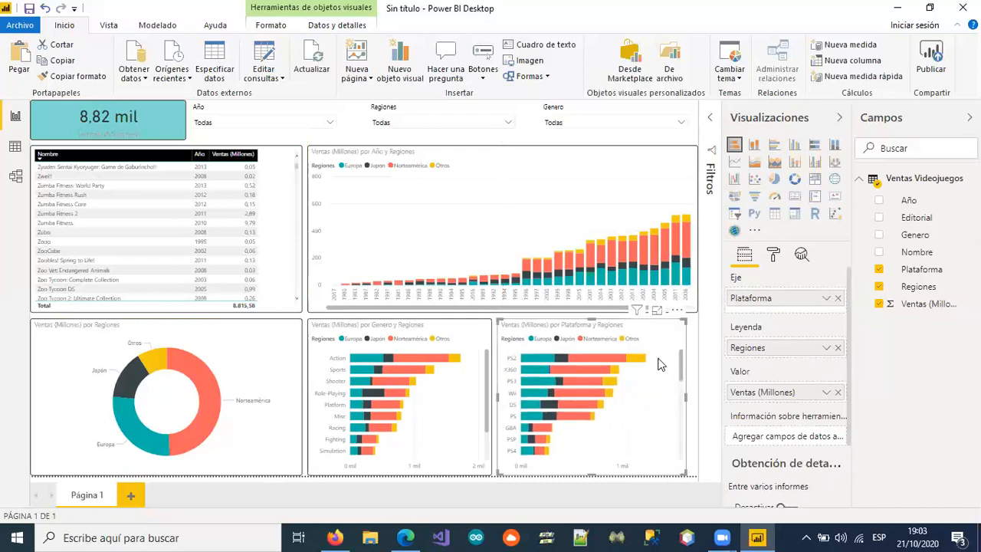
left_click_drag(649, 328, 659, 328)
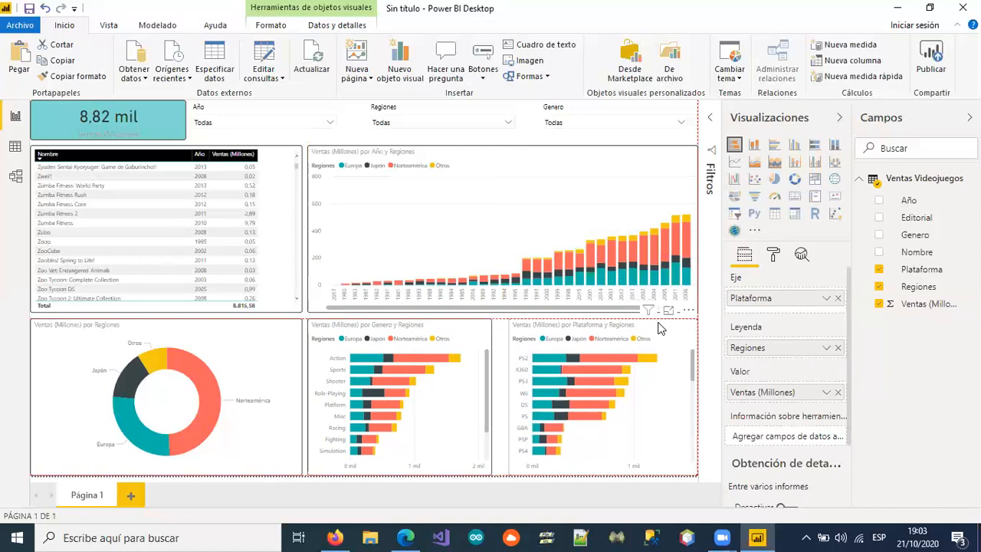
Widen the sales by genre and region bar chart slightly toward the platform chart, then deselect it
left_click(489, 373)
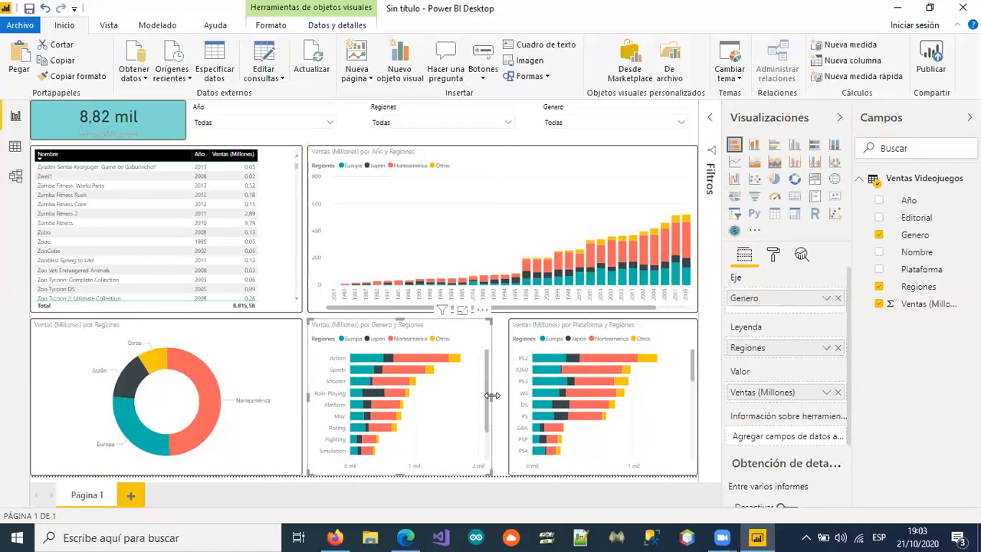
left_click_drag(491, 400, 497, 400)
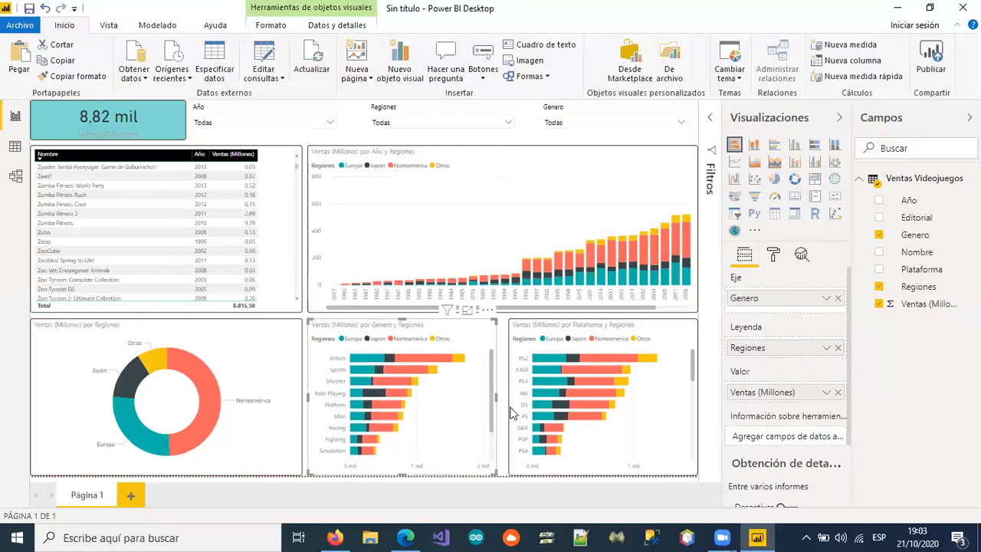
left_click(503, 413)
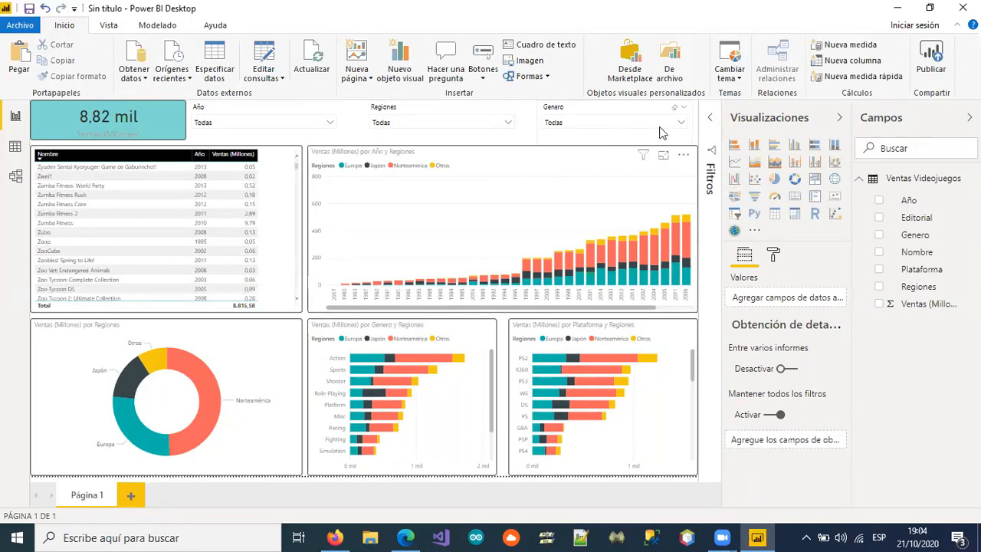
Filter the report page to the Action genre and the Europa region with the Genero and Regiones slicers
left_click(683, 124)
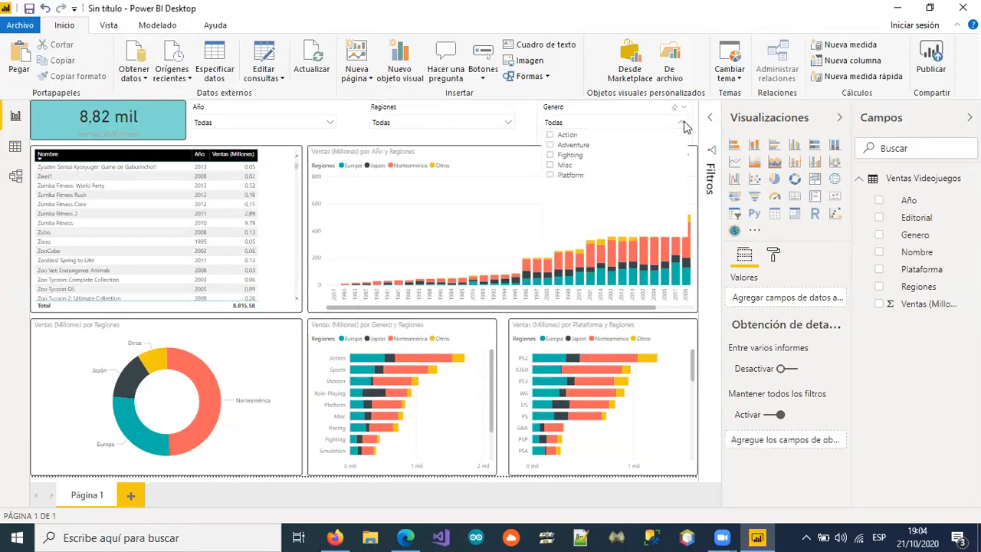
left_click(551, 136)
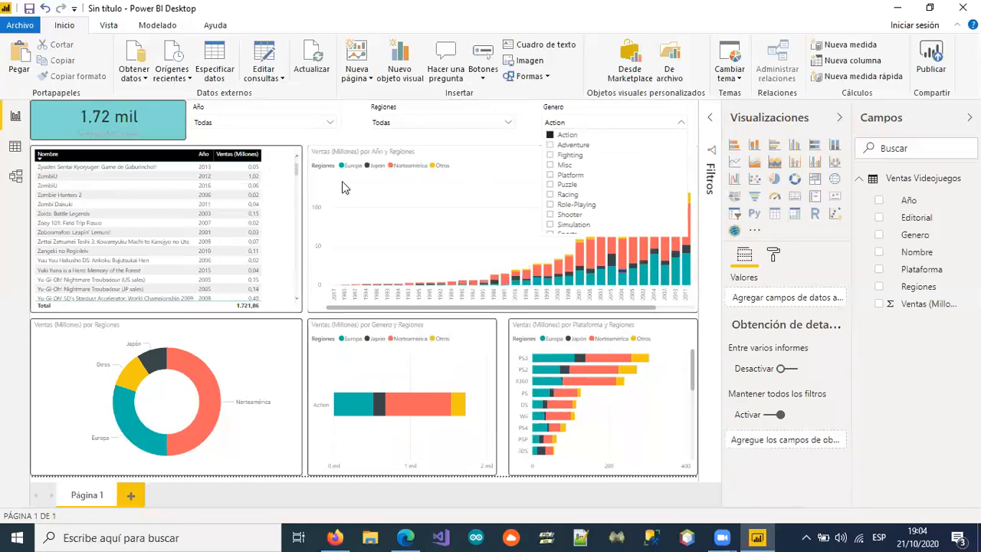
left_click(506, 117)
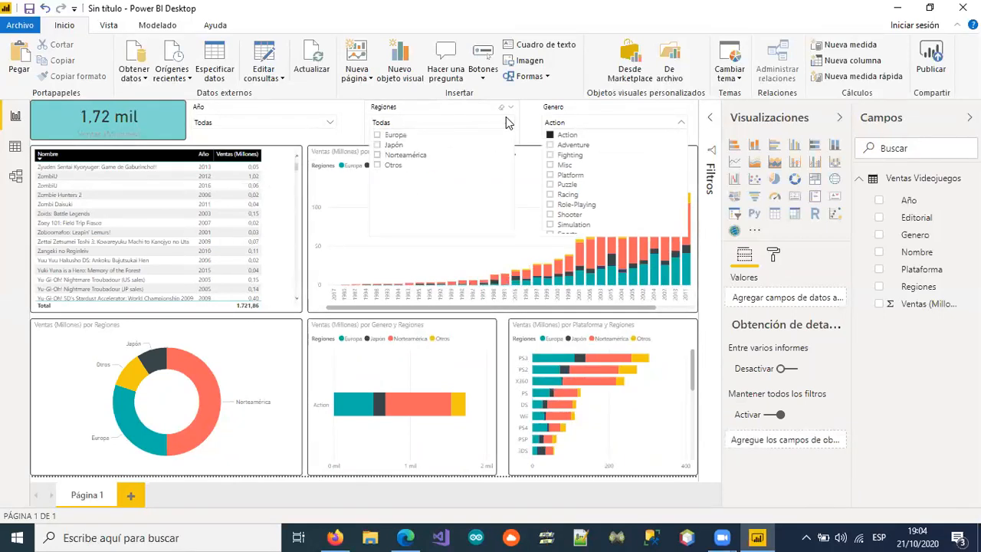
left_click(378, 136)
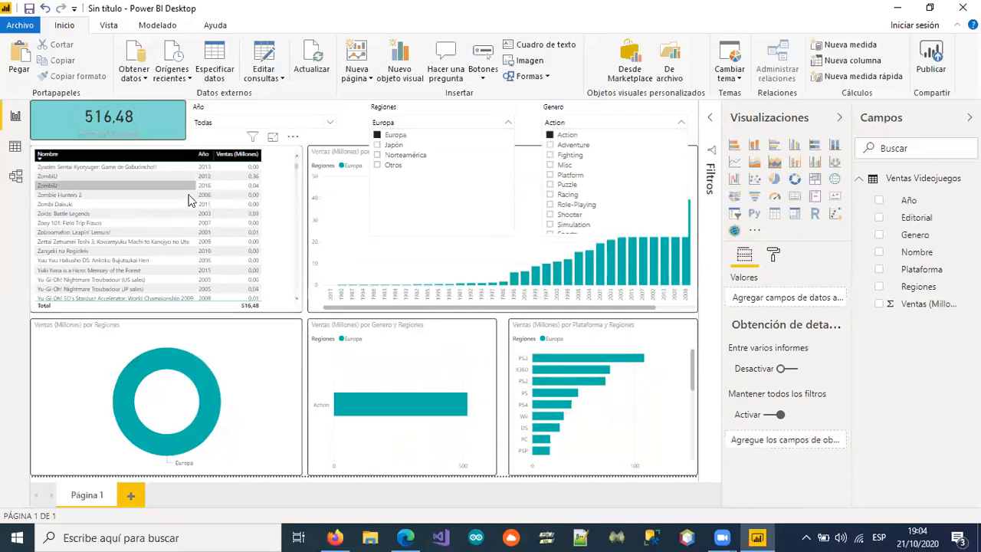
Filter the report page to the years 1980 through 1984 with the Año slicer
left_click(331, 125)
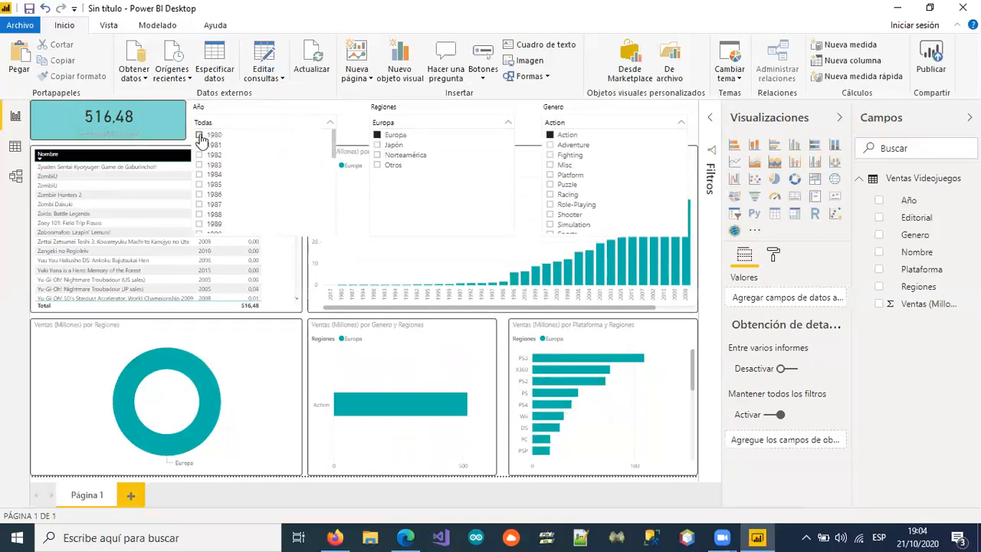
left_click(198, 135)
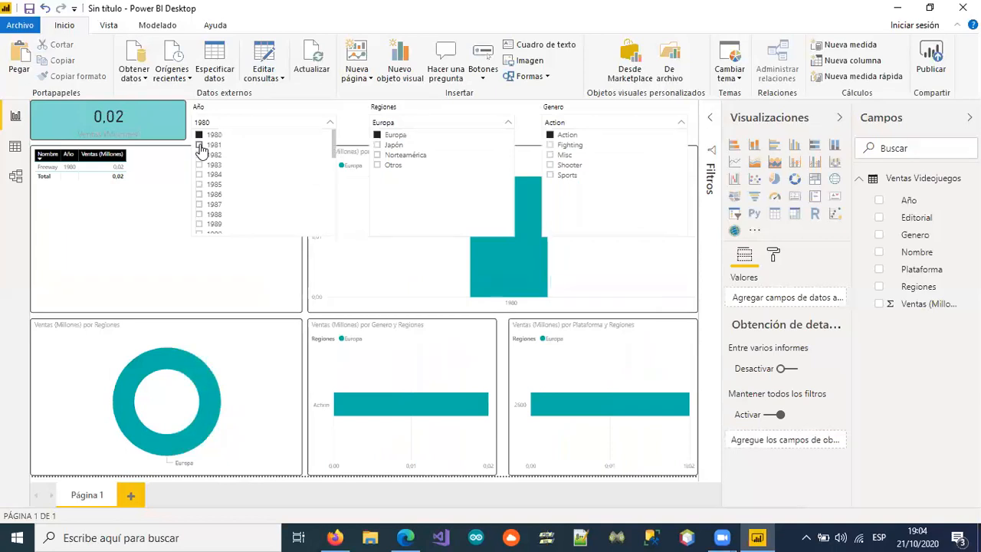
left_click(199, 144)
left_click(198, 155)
left_click(198, 165)
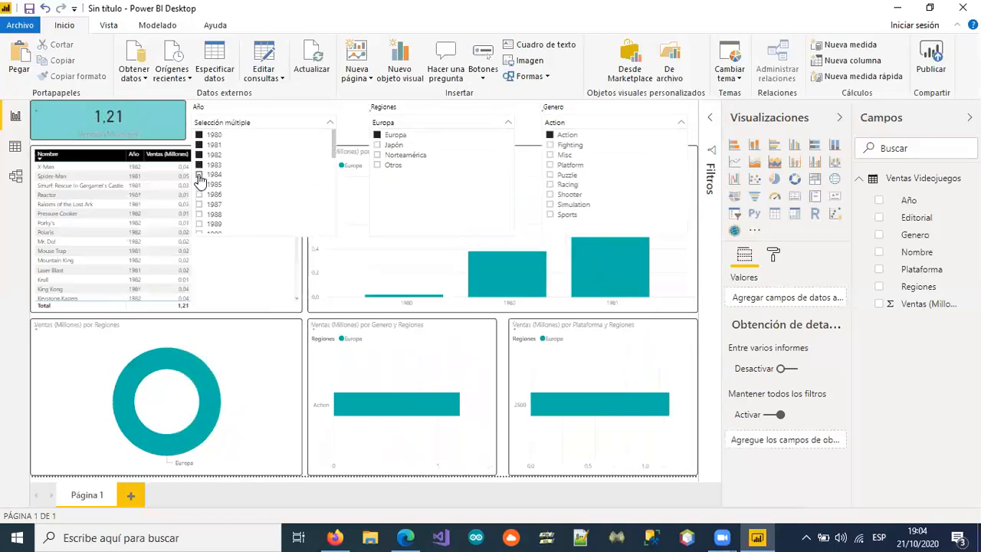
left_click(200, 175)
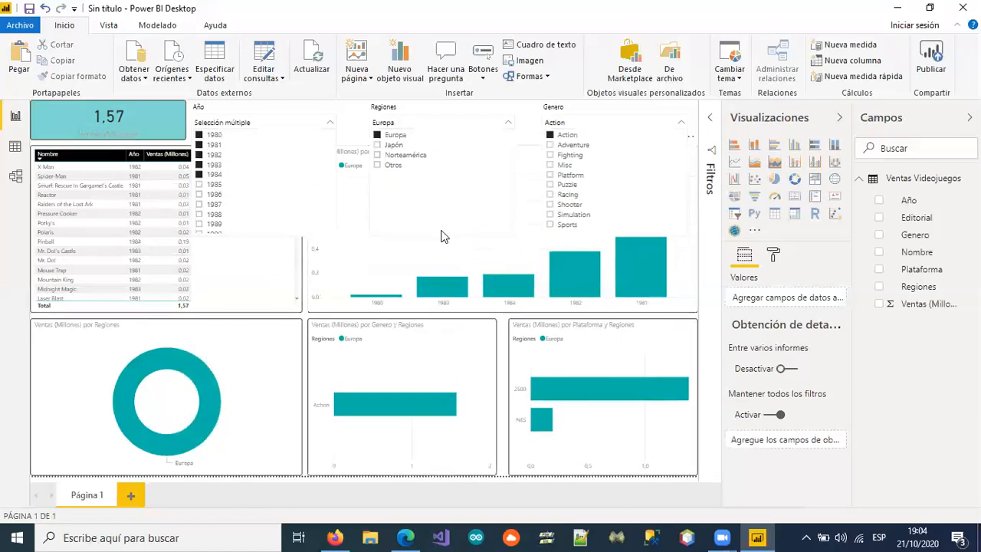
Clear the selections in the Año, Regiones and Genero slicers and close their lists
left_click(200, 136)
left_click(199, 136)
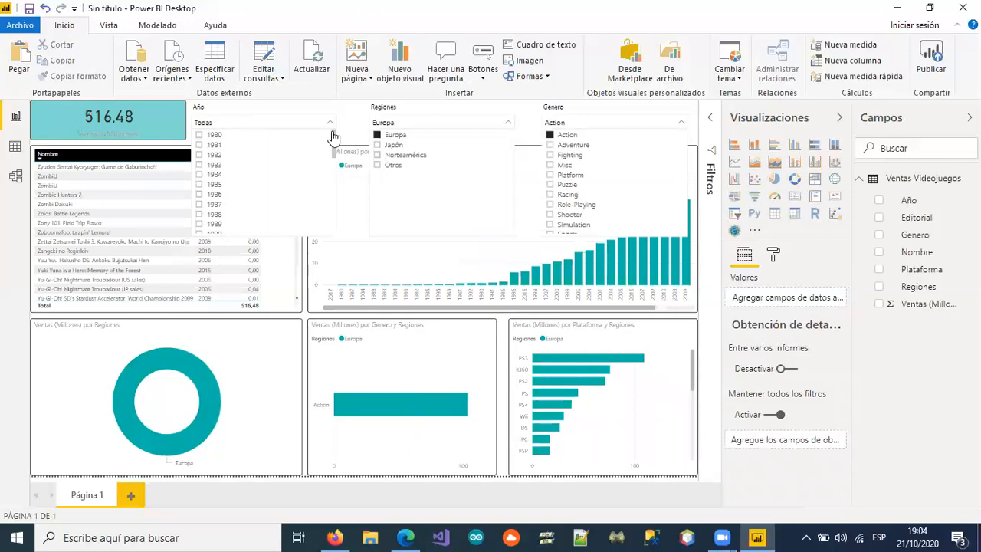
left_click(387, 135)
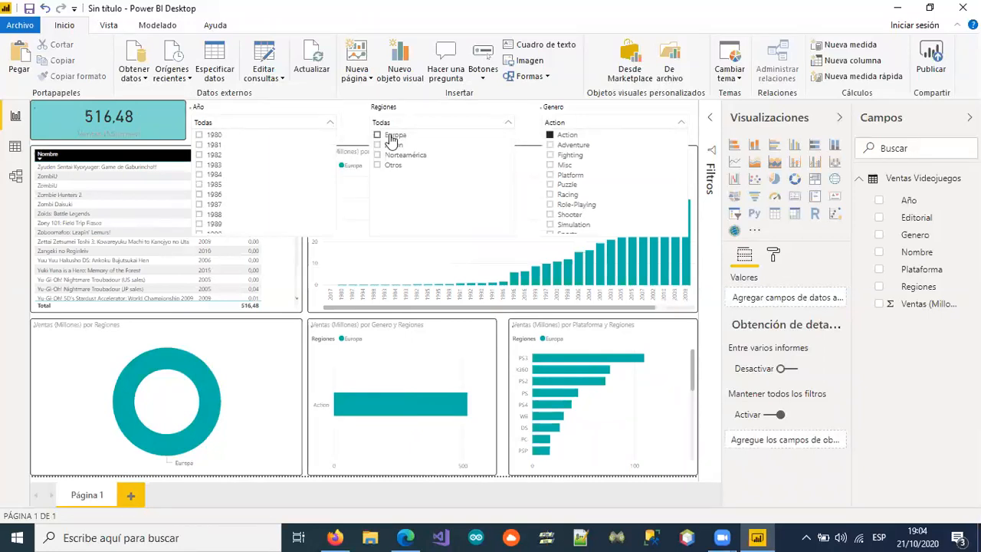
left_click(551, 136)
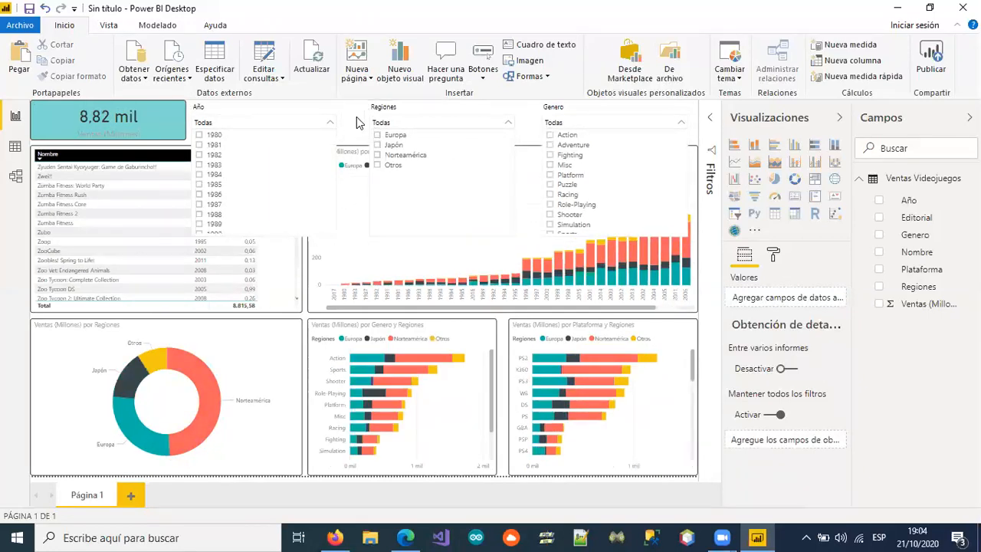
left_click(392, 210)
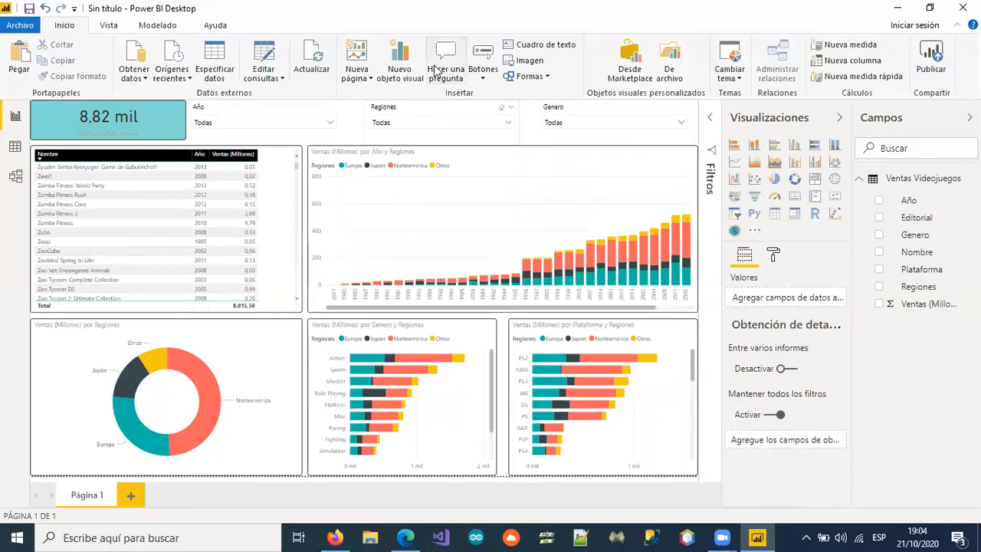
Collapse the ribbon and the Visualizaciones and Campos panes to enlarge the report page
left_click(958, 25)
left_click(840, 52)
left_click(967, 52)
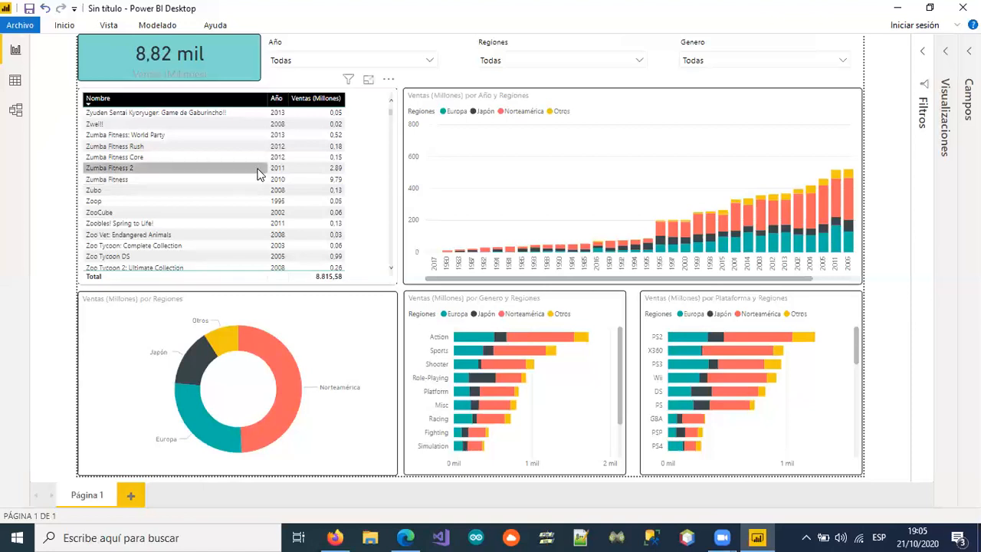
Review the Ventas Videojuegos table in the data view and the model view, and return to the report
left_click(16, 81)
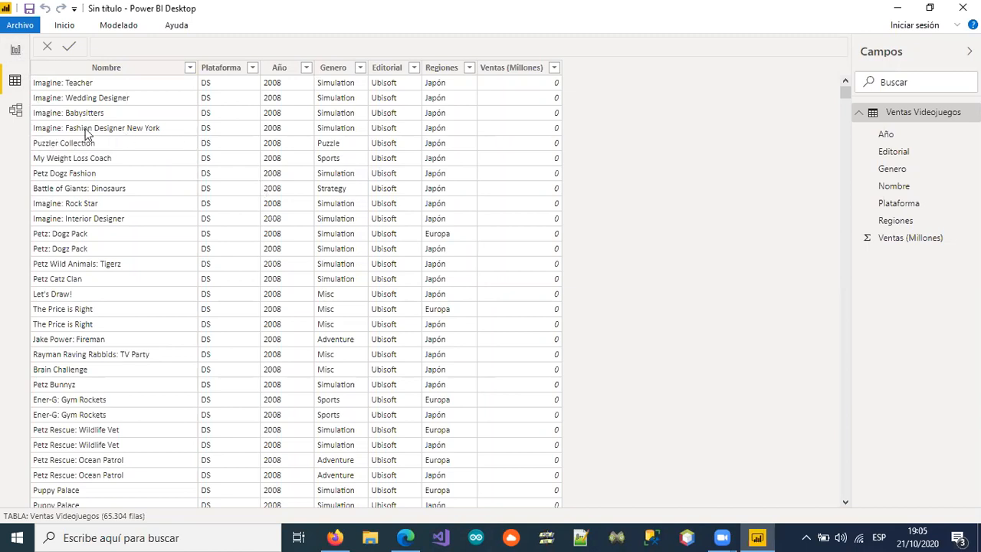
left_click(14, 111)
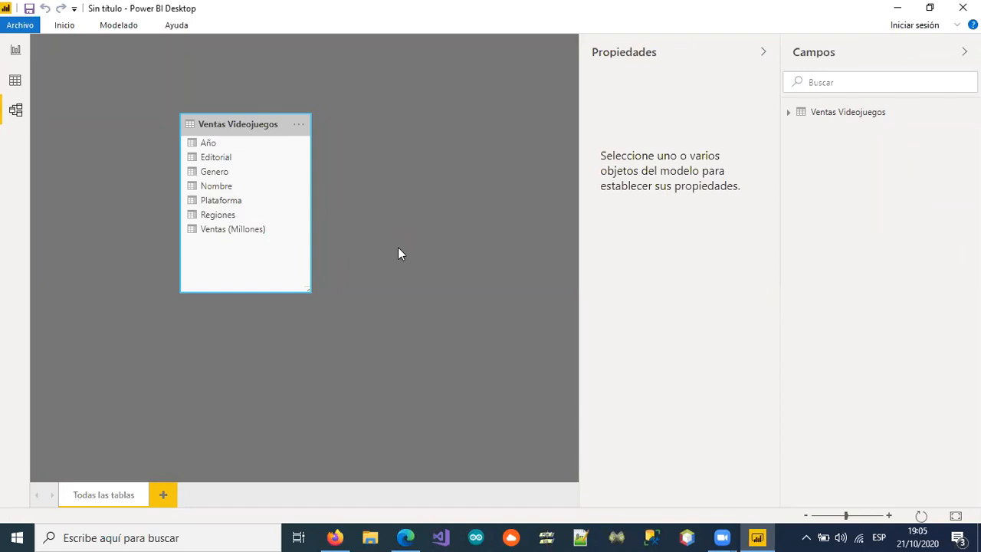
left_click(16, 50)
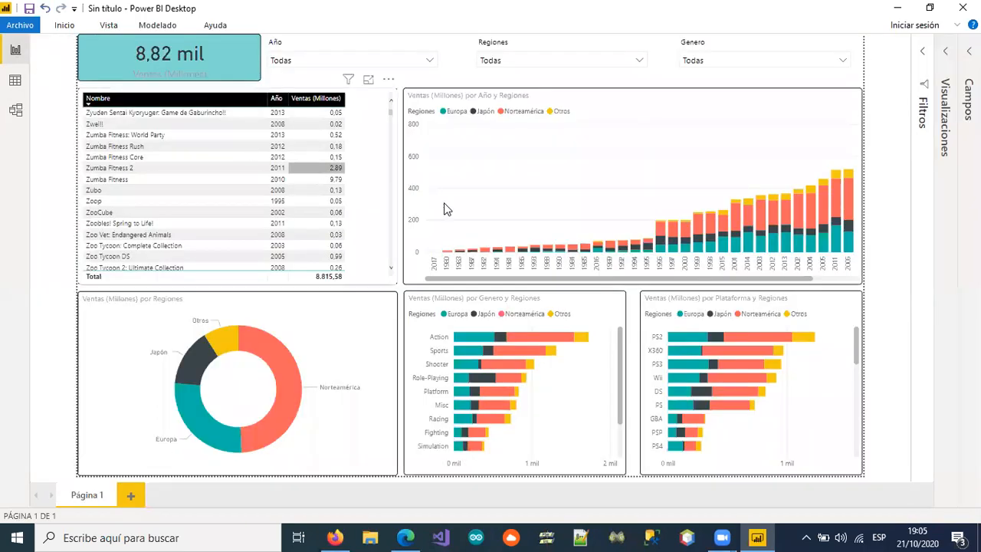